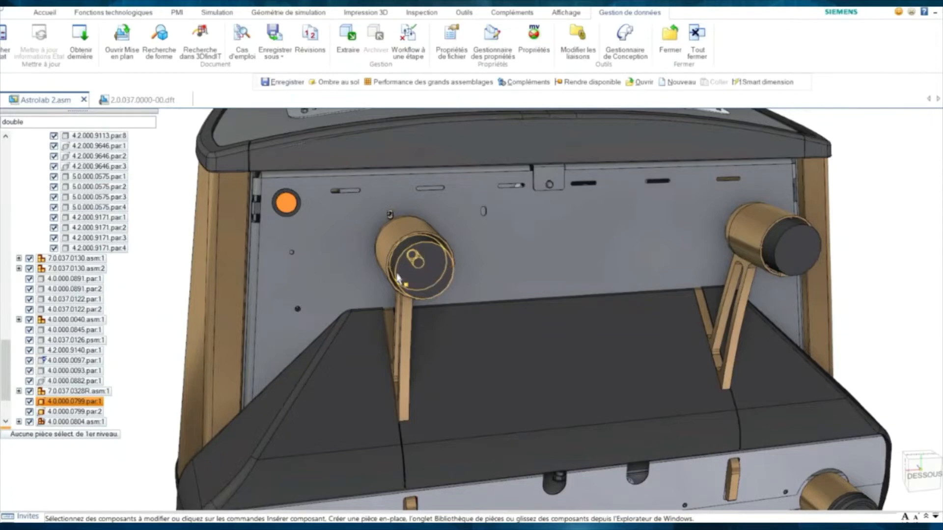
- Select the knob cylinder 4.0.000.0799.par:1 on the Astrolab 2 front panel
{"action": "left_click", "coordinate": [399, 278]}
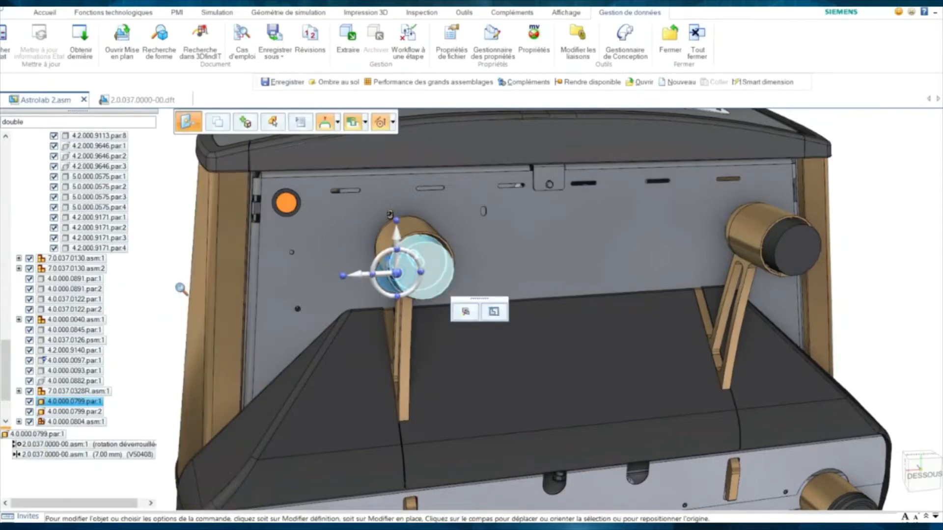
{"action": "scroll", "coordinate": [181, 289], "scroll_direction": "down", "scroll_amount": 4}
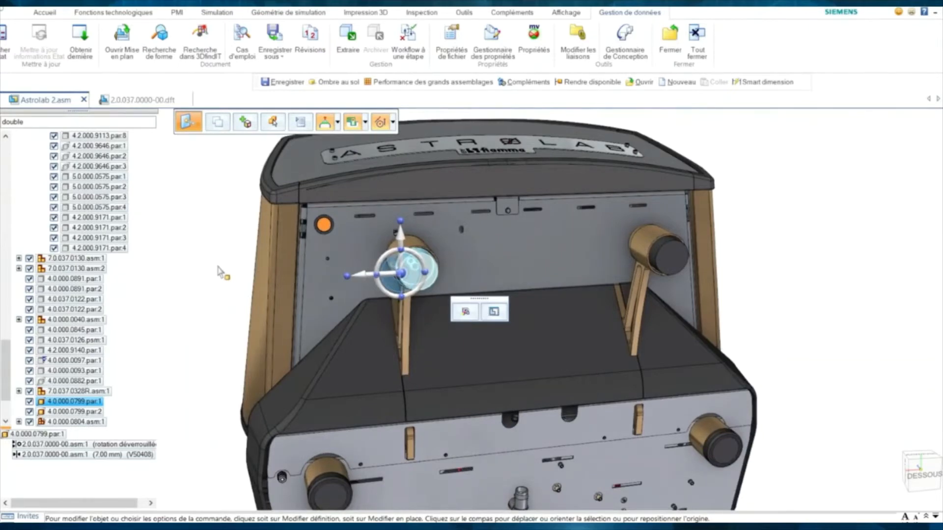
{"action": "left_click", "coordinate": [220, 271]}
{"action": "left_click", "coordinate": [405, 277]}
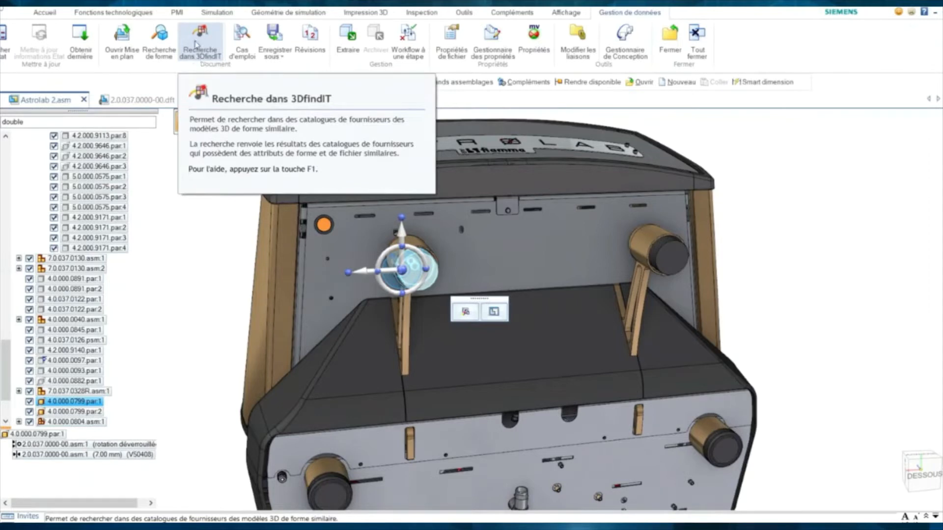
- Shape-search the knob in 3DfindIT and filter to HPC, leaving the D-ZY and D-KON stops
{"action": "left_click", "coordinate": [197, 44]}
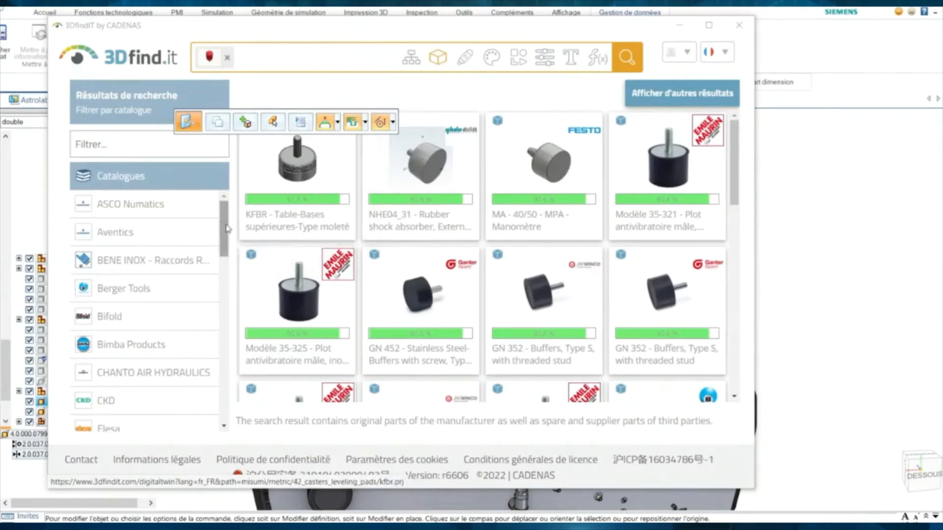
{"action": "scroll", "coordinate": [224, 248], "scroll_direction": "down", "scroll_amount": 2}
{"action": "scroll", "coordinate": [224, 249], "scroll_direction": "down", "scroll_amount": 5}
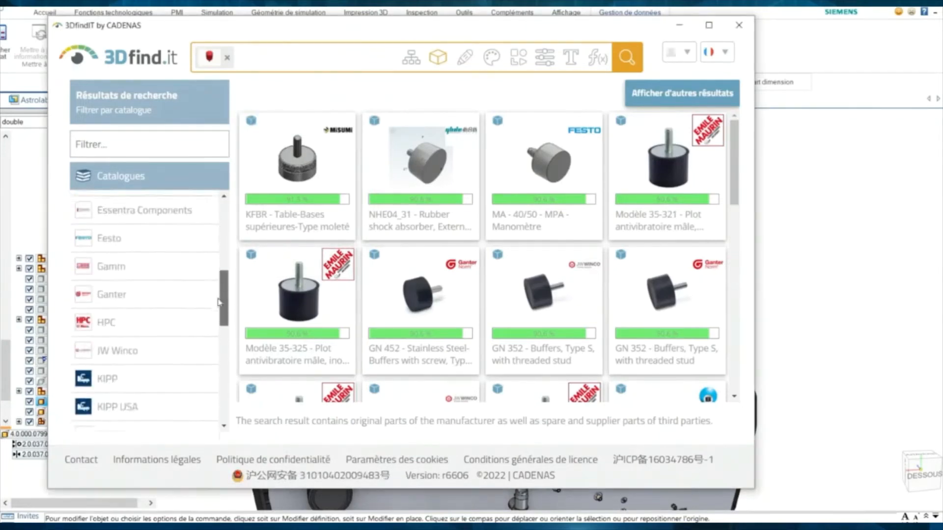
{"action": "left_click", "coordinate": [179, 301]}
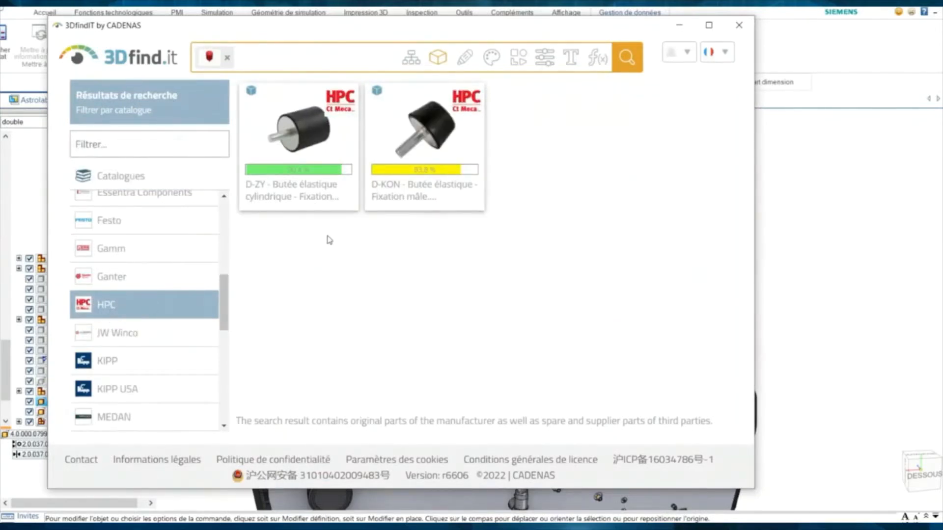
- Open the HPC D-KON10-50-18 elastic buffer, inspect its 3D preview, and start its CAD export
{"action": "left_click", "coordinate": [413, 163]}
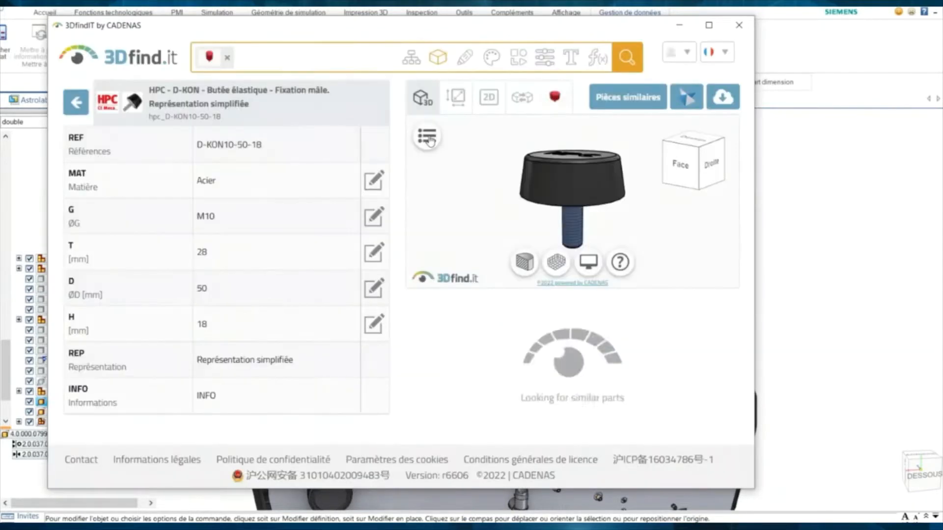
{"action": "mouse_move", "coordinate": [493, 199]}
{"action": "left_mouse_down"}
{"action": "mouse_move", "coordinate": [492, 169]}
{"action": "mouse_move", "coordinate": [511, 201]}
{"action": "left_mouse_up"}
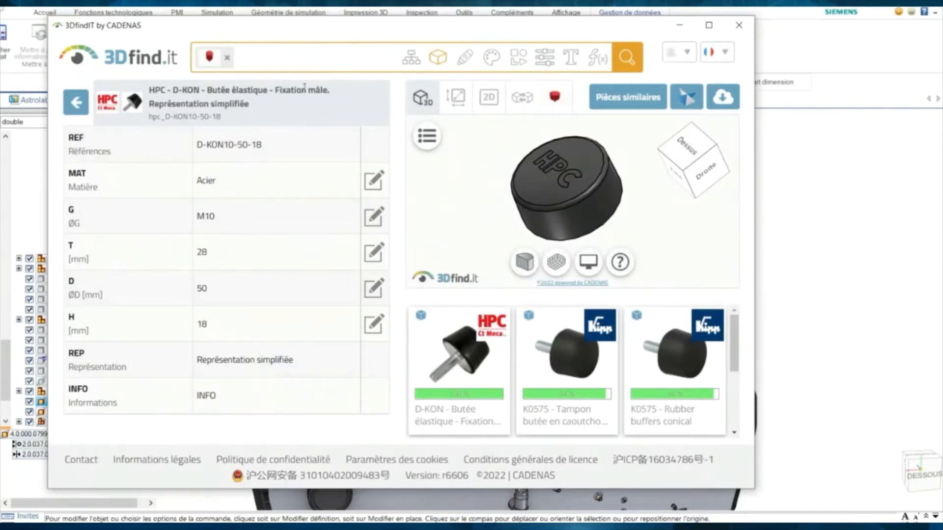
{"action": "left_click", "coordinate": [684, 98]}
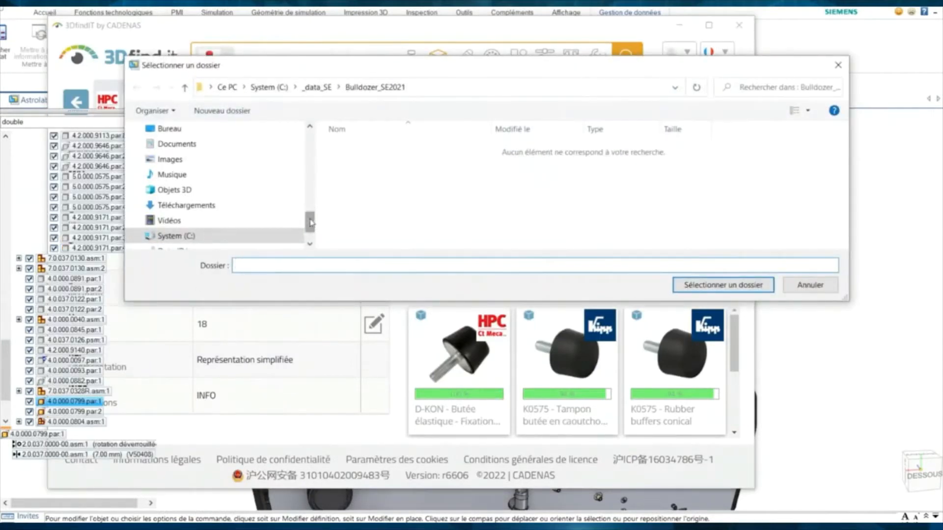
- Download the buffer into C:\3Dfind.it_Components and inspect the opened hpc_D-KON10-50-18.par
{"action": "left_click_drag", "start_coordinate": [310, 219], "coordinate": [311, 140]}
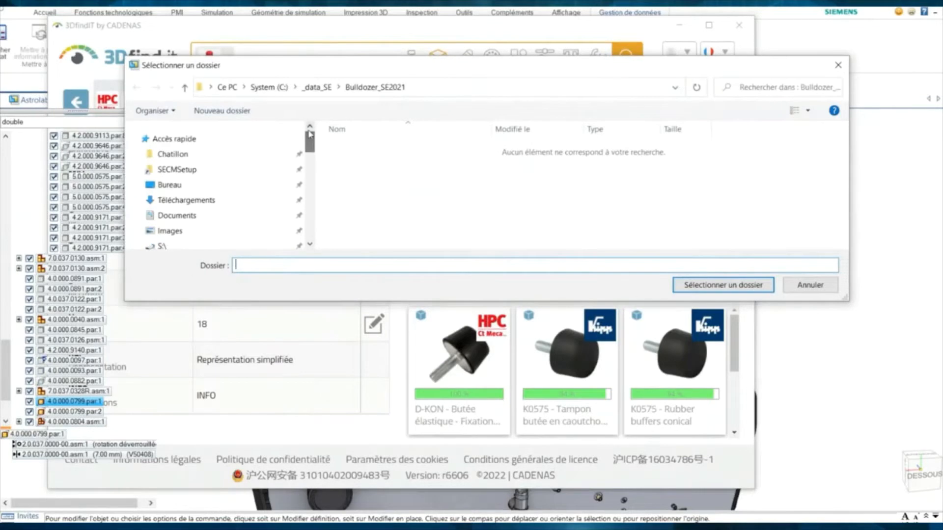
{"action": "left_click", "coordinate": [268, 89]}
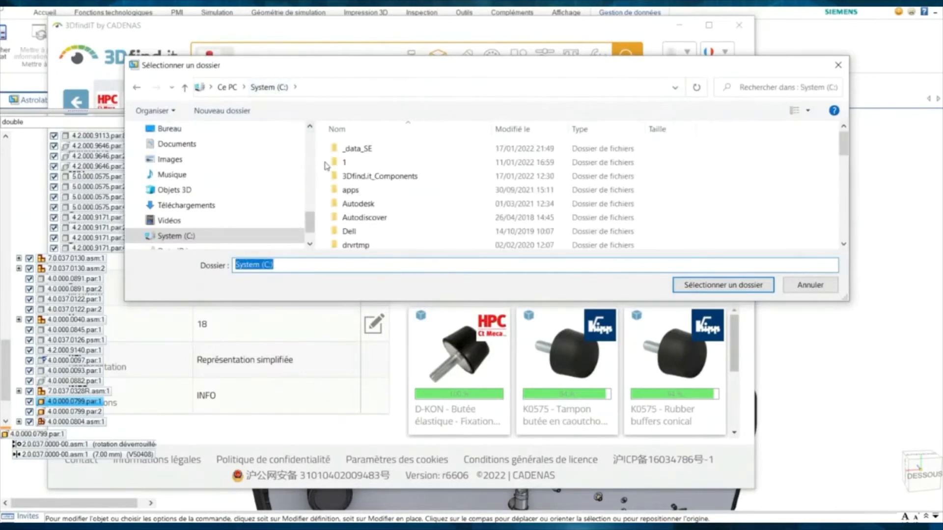
{"action": "left_click", "coordinate": [378, 176]}
{"action": "left_click", "coordinate": [722, 285]}
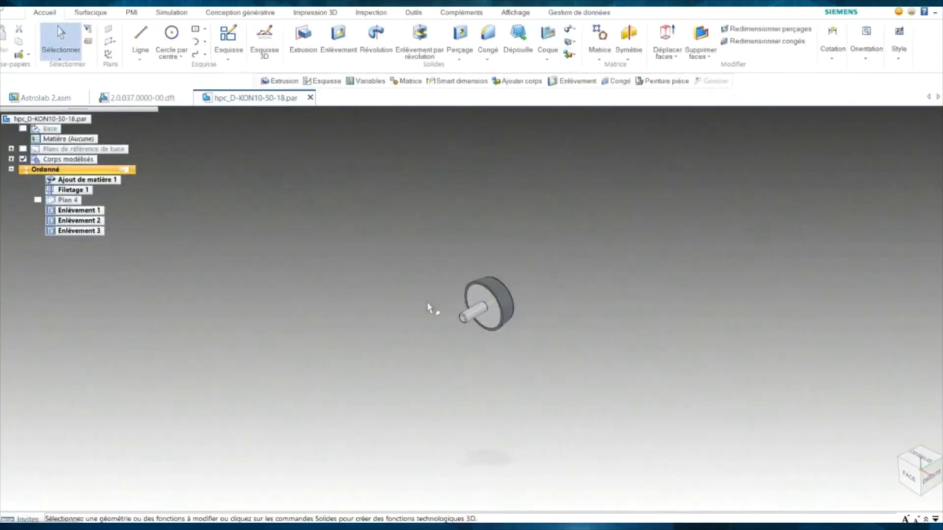
{"action": "middle_click_drag", "start_coordinate": [458, 284], "coordinate": [360, 305]}
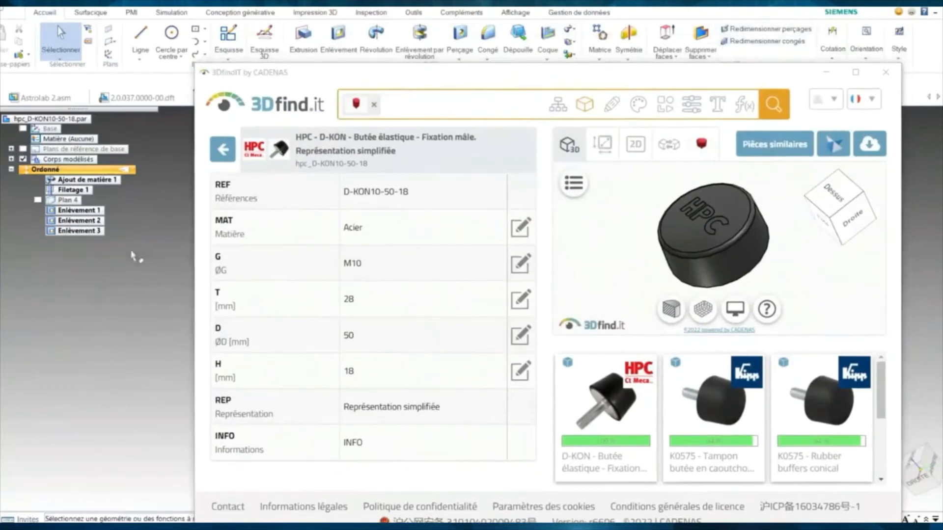
- Return to Astrolab 2.asm, cancel a repeated D-KON export, and close 3DfindIT
{"action": "left_click", "coordinate": [43, 100]}
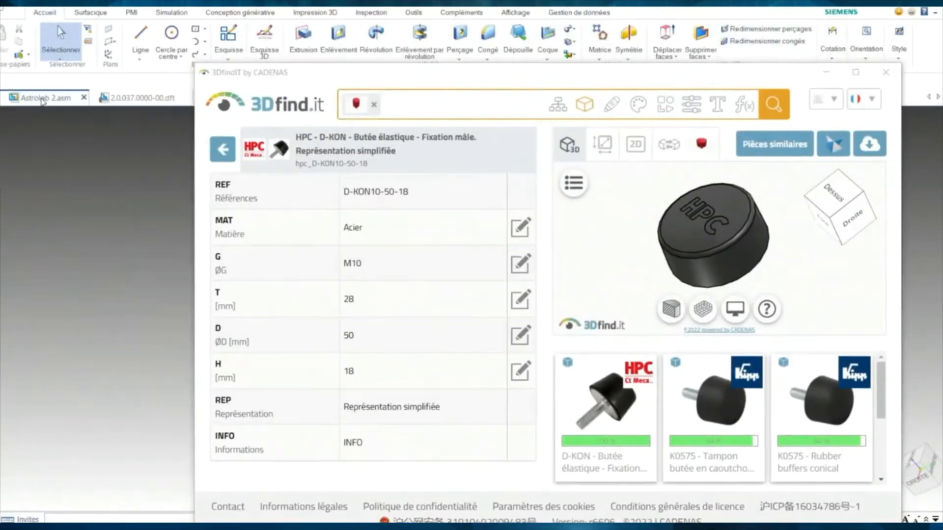
{"action": "left_click_drag", "start_coordinate": [330, 71], "coordinate": [237, 134]}
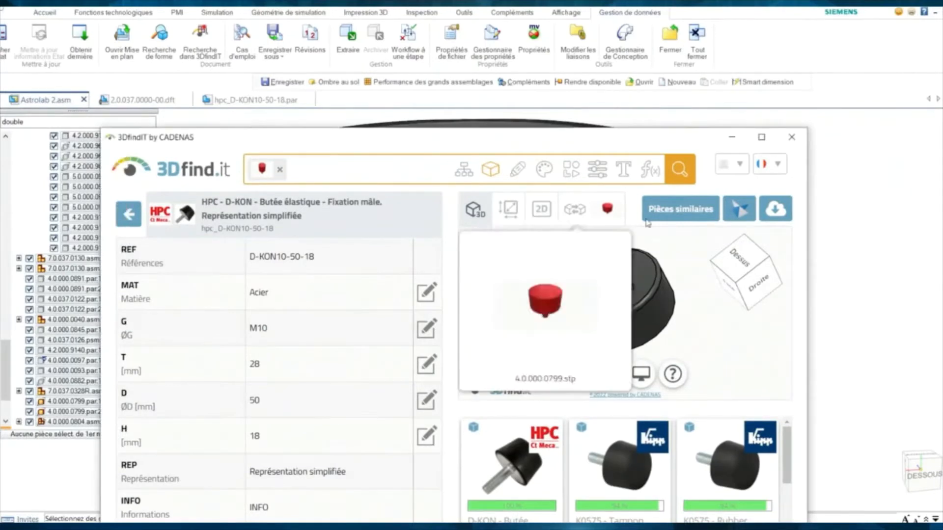
{"action": "left_click", "coordinate": [739, 210]}
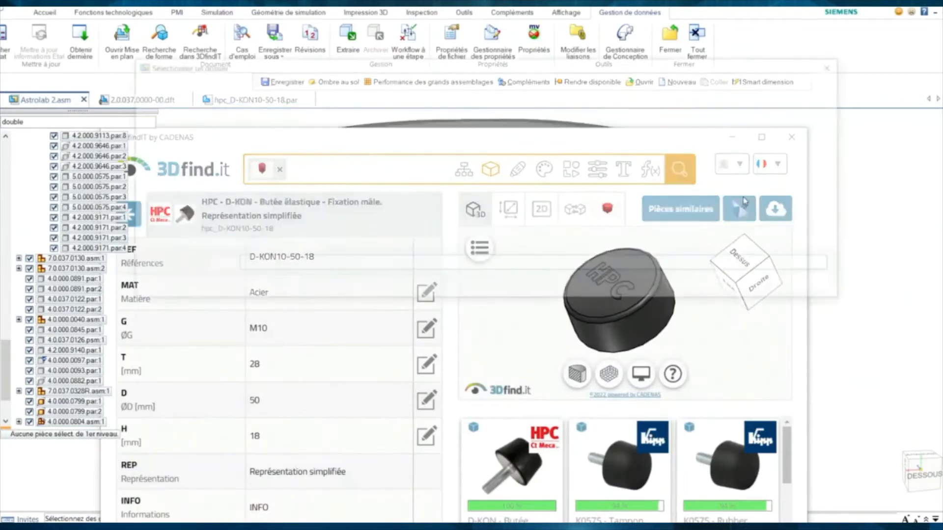
{"action": "left_click", "coordinate": [798, 291]}
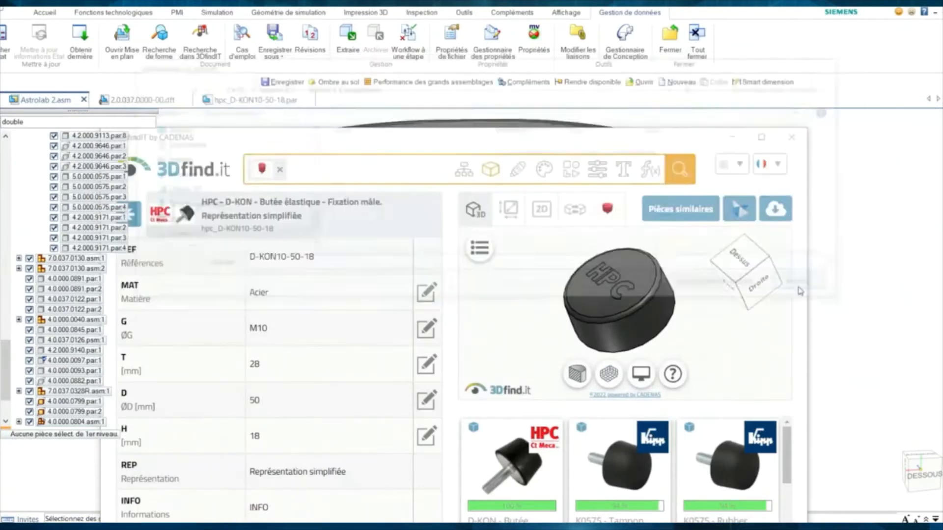
{"action": "left_click", "coordinate": [791, 137]}
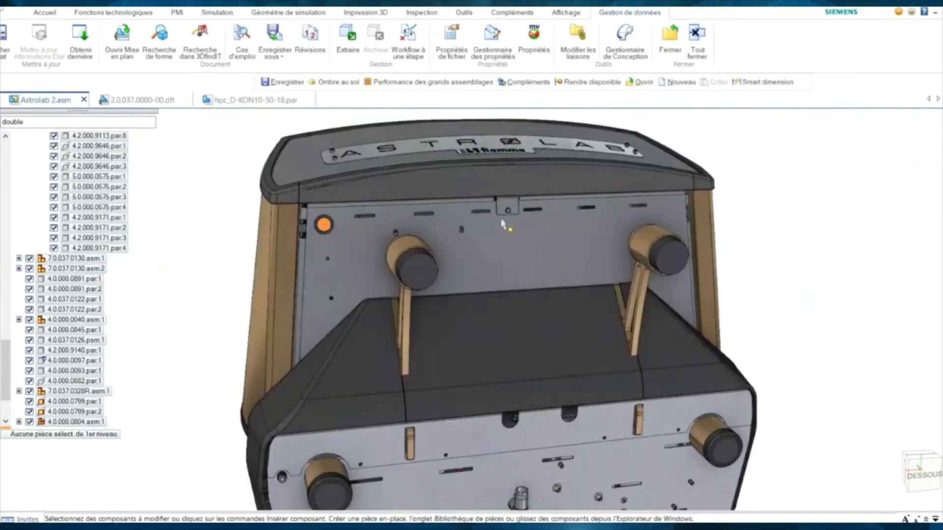
- Shape-search the knob 4.0.000.0799.par:1 in 3DfindIT again and filter to the HPC catalogue
{"action": "left_click", "coordinate": [419, 266]}
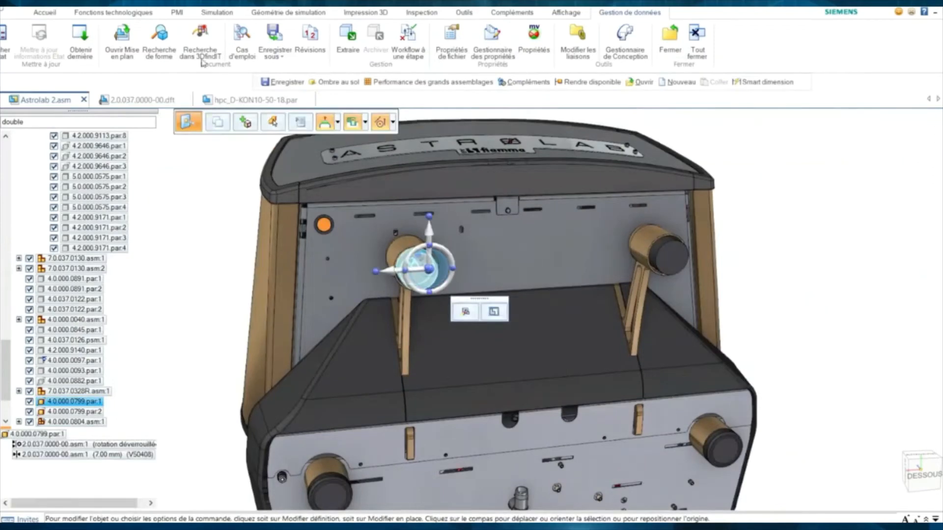
{"action": "left_click", "coordinate": [200, 40]}
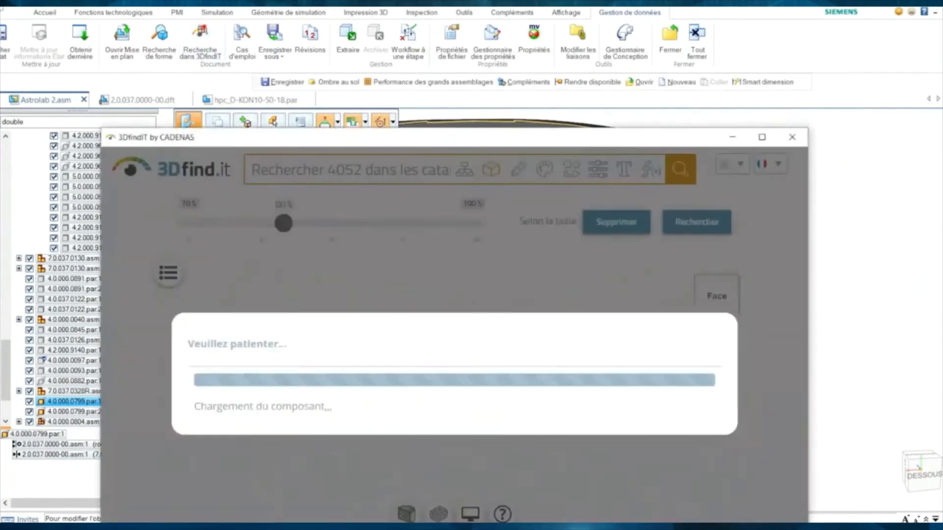
{"action": "left_click_drag", "start_coordinate": [451, 139], "coordinate": [491, 44]}
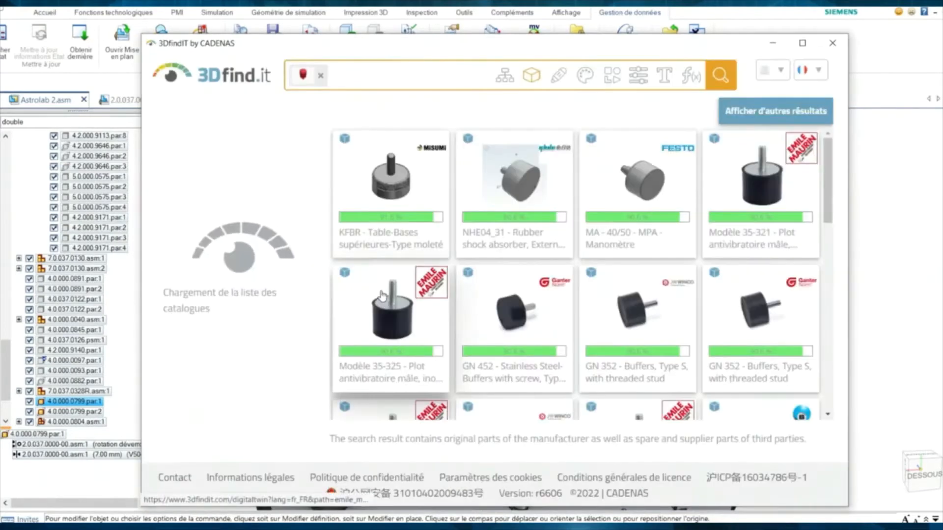
{"action": "mouse_move", "coordinate": [425, 287]}
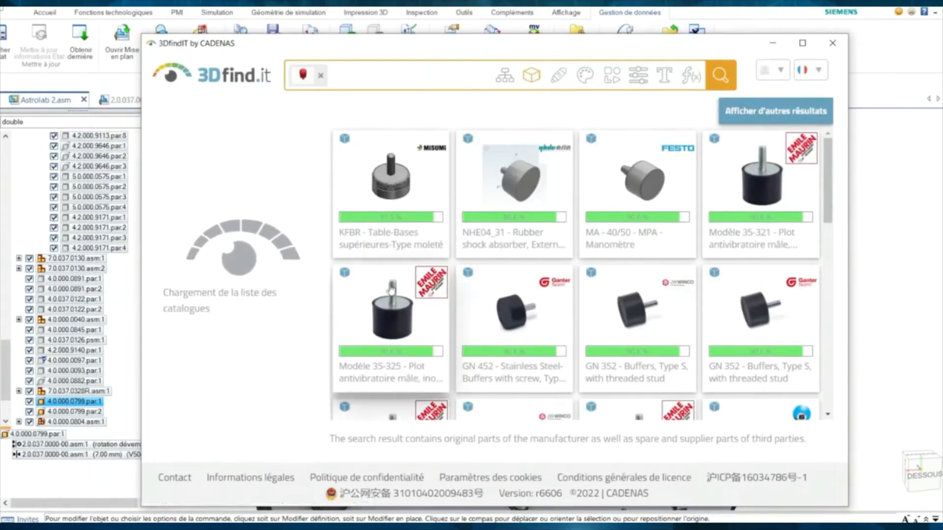
{"action": "scroll", "coordinate": [208, 314], "scroll_direction": "down", "scroll_amount": 3}
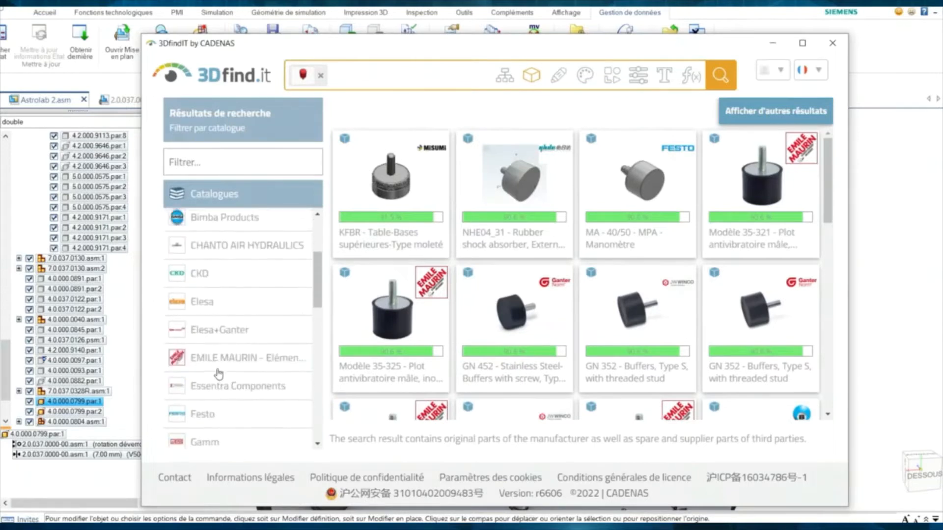
{"action": "scroll", "coordinate": [216, 373], "scroll_direction": "down", "scroll_amount": 2}
{"action": "left_click", "coordinate": [215, 426]}
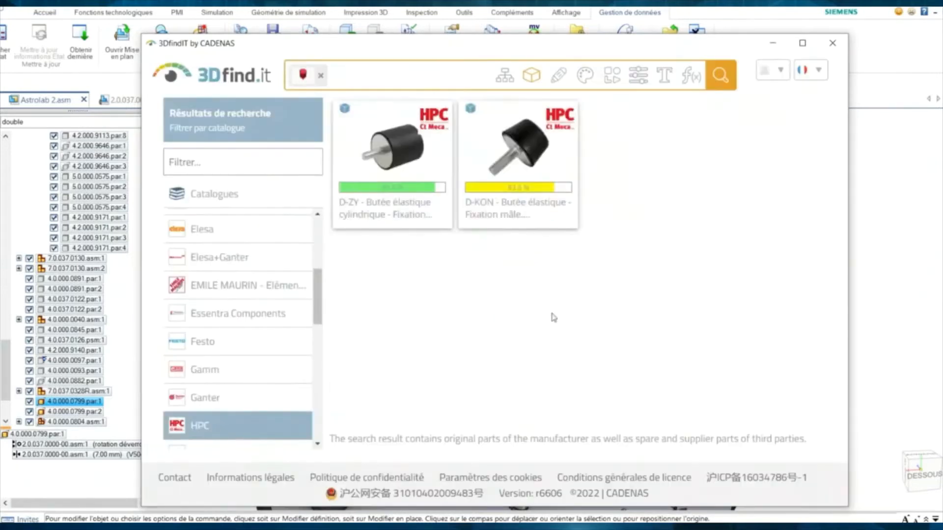
- Export the D-KON elastic buffer to the chosen folder and return to Astrolab 2.asm
{"action": "left_click", "coordinate": [519, 212]}
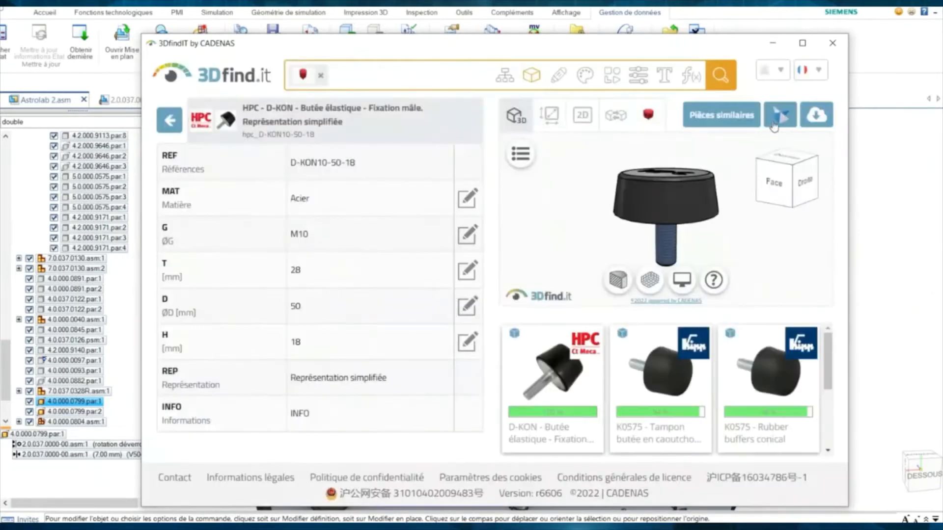
{"action": "left_click", "coordinate": [775, 126]}
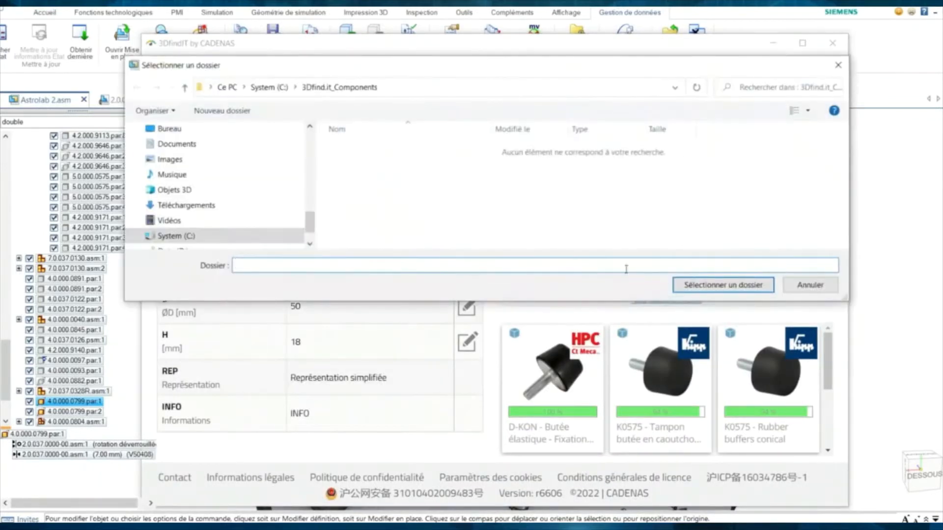
{"action": "left_click", "coordinate": [707, 286]}
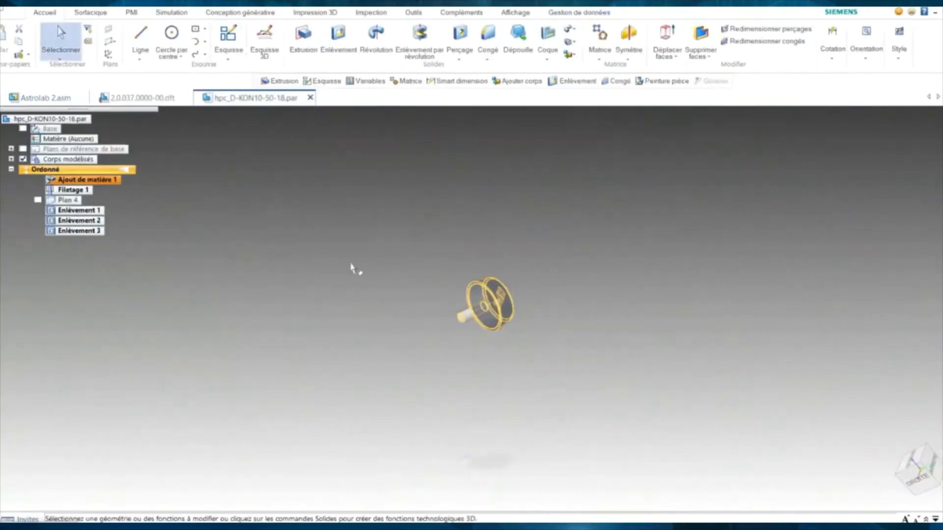
{"action": "left_click", "coordinate": [48, 100]}
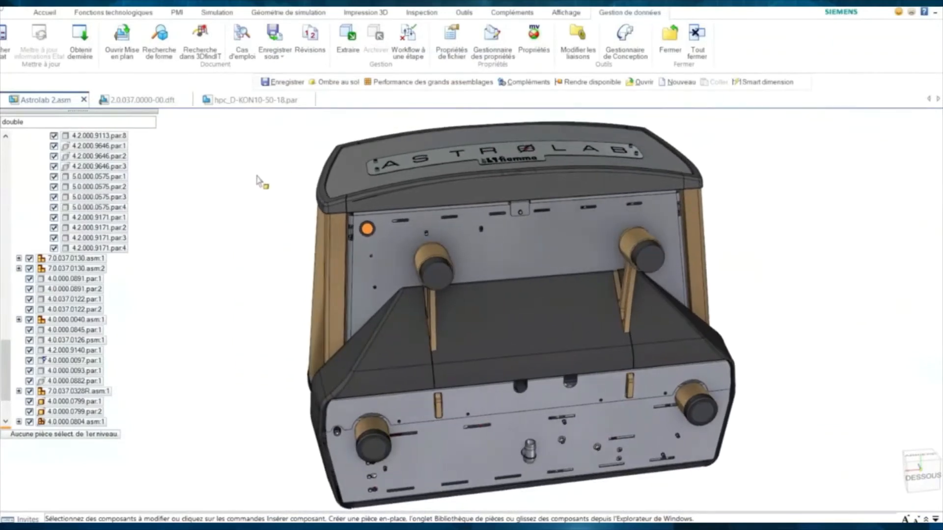
- Open the Molède_texte_gravure folder containing recent file sm_218_18_pa-gd-as_m_w1.x_t in File Explorer
{"action": "left_click", "coordinate": [277, 519]}
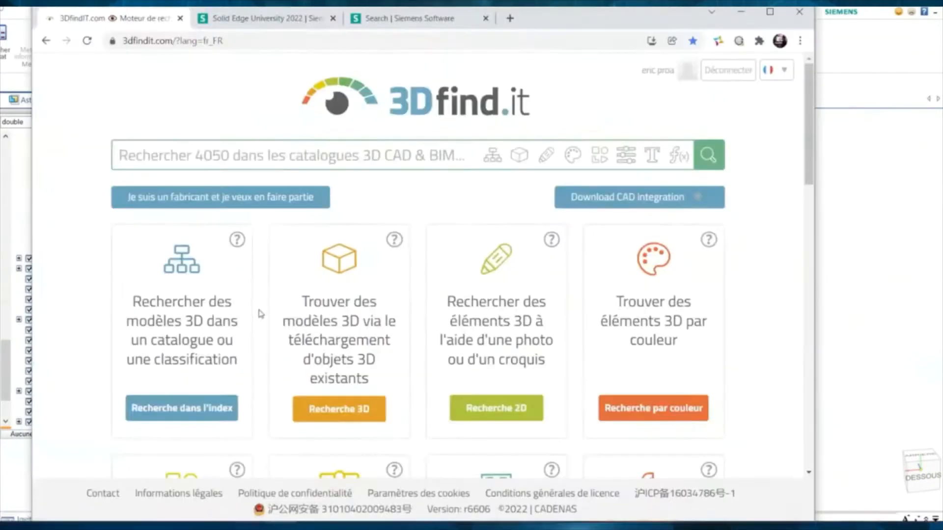
{"action": "left_click_drag", "start_coordinate": [538, 29], "coordinate": [609, 14]}
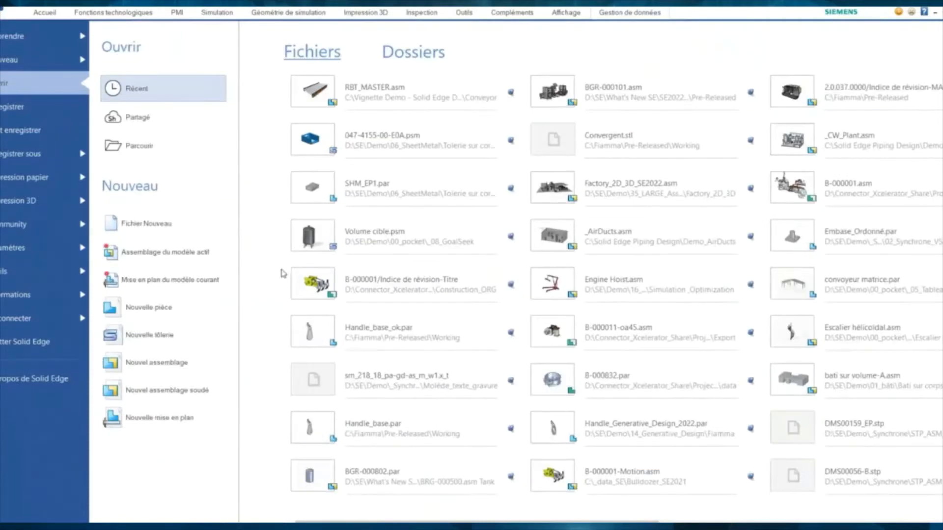
{"action": "right_click", "coordinate": [393, 381]}
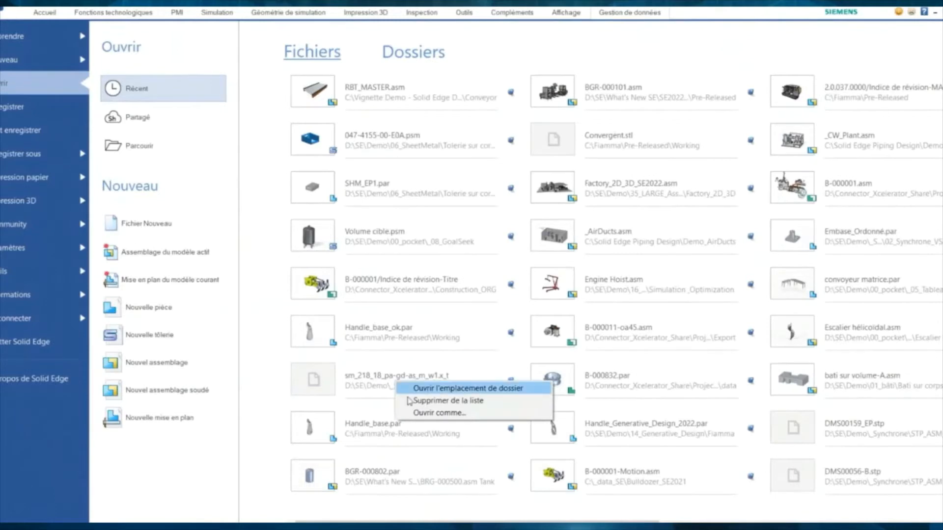
{"action": "left_click", "coordinate": [394, 315]}
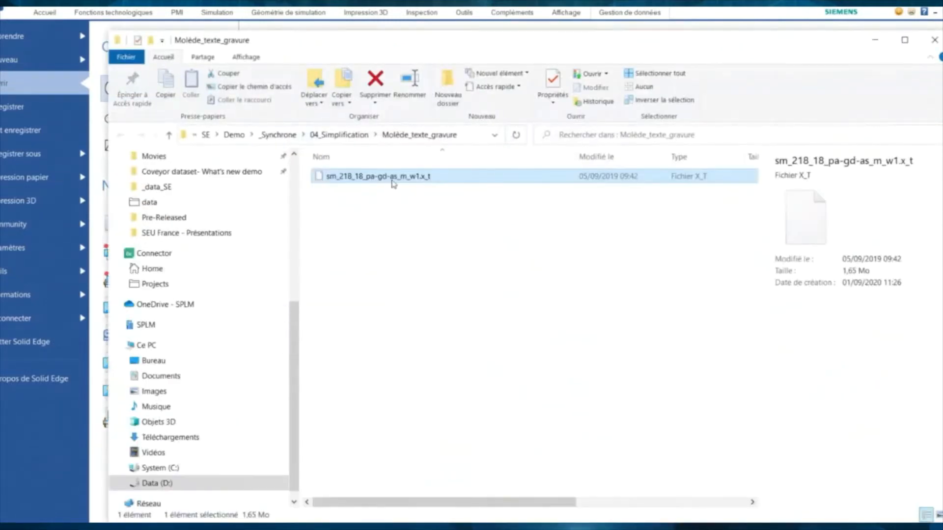
- Drag the Molède_texte_gravure Explorer window down and to the right
{"action": "left_click_drag", "start_coordinate": [383, 42], "coordinate": [580, 171]}
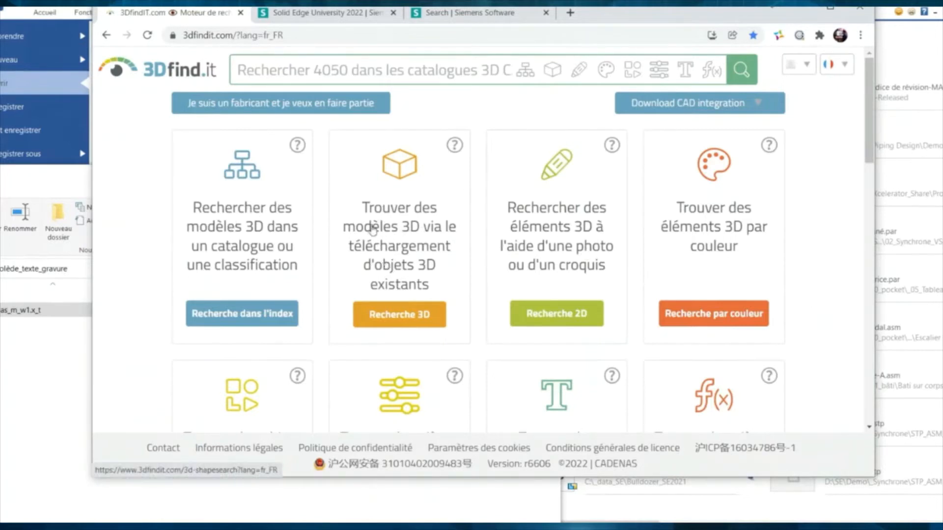
- Upload sm_218_18_pa-gd-as_m_w1.x_t to 3D search and find similar clamps at 80% similarity
{"action": "left_click", "coordinate": [391, 247]}
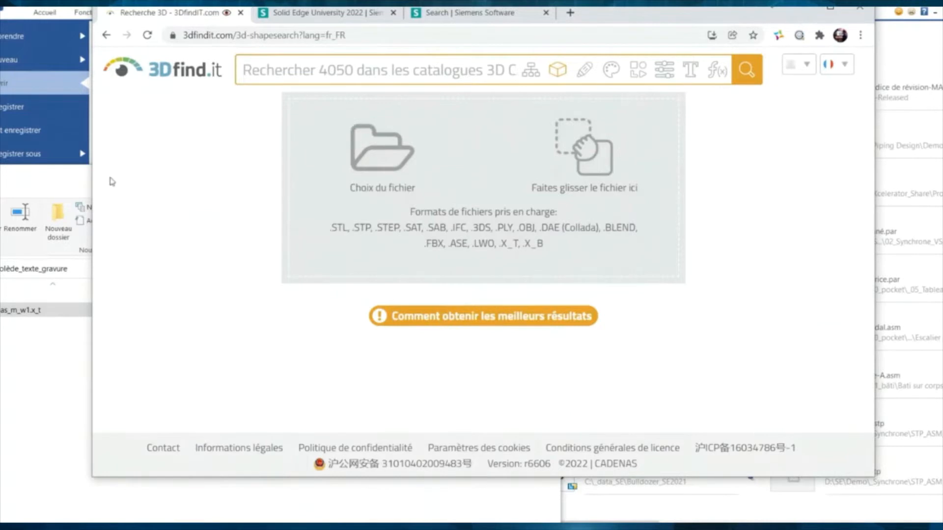
{"action": "left_click", "coordinate": [69, 198]}
{"action": "left_click_drag", "start_coordinate": [36, 317], "coordinate": [427, 154]}
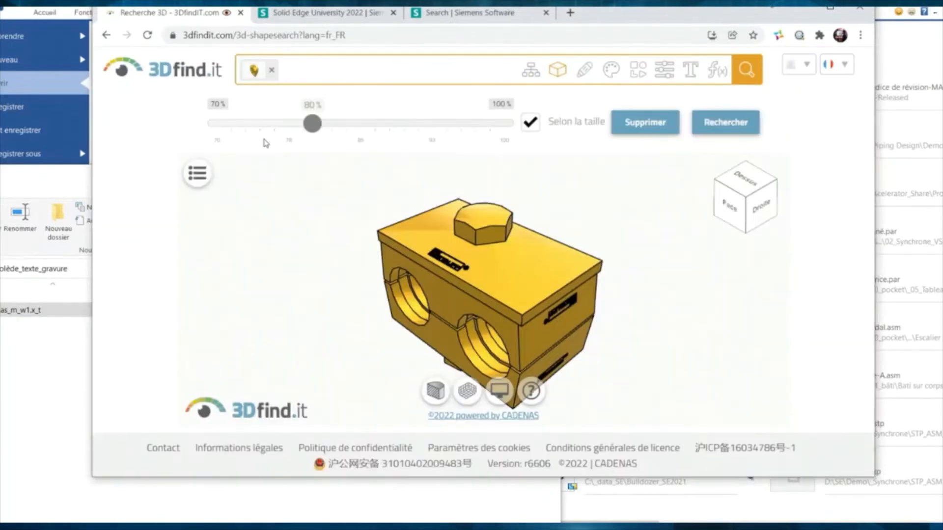
{"action": "left_click_drag", "start_coordinate": [350, 326], "coordinate": [377, 312]}
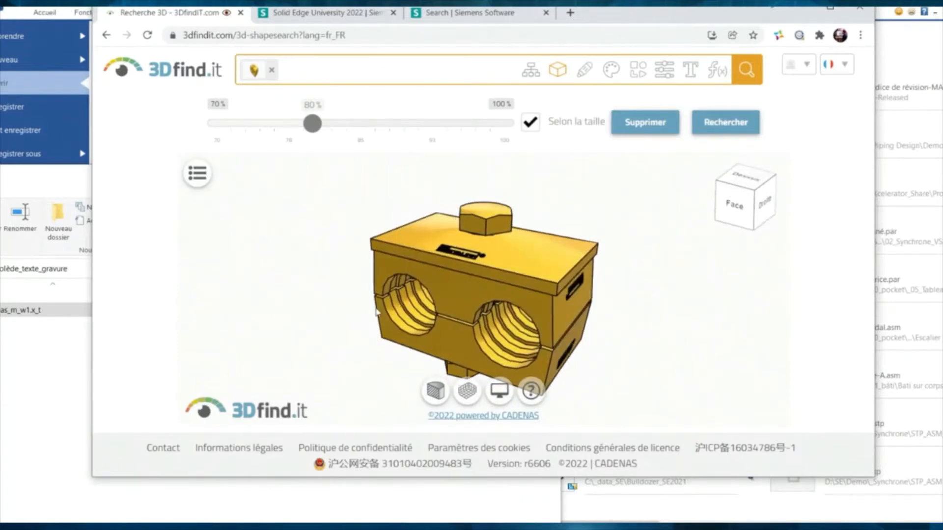
{"action": "left_click", "coordinate": [734, 129]}
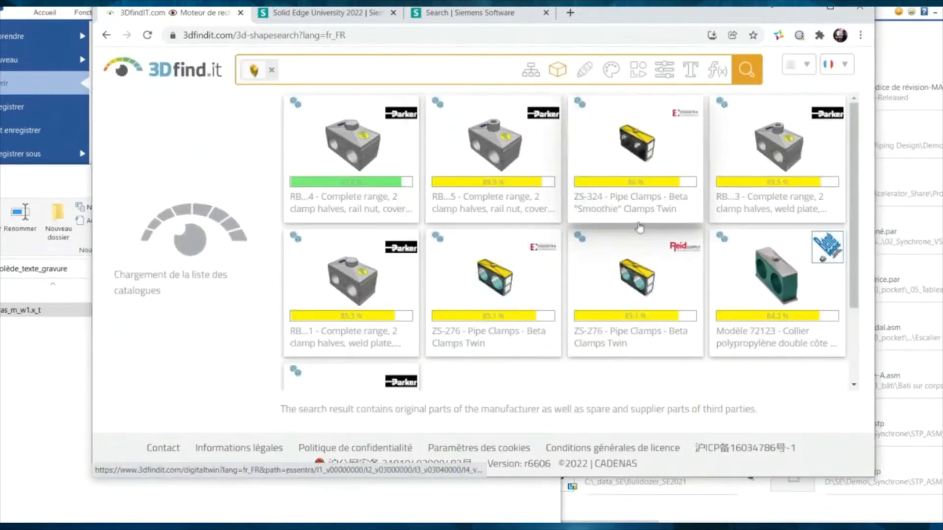
- Review the BENE INOX Modèle 72123 clamp's parameter table, then return to the 3Dfind.it home page
{"action": "left_click", "coordinate": [763, 289]}
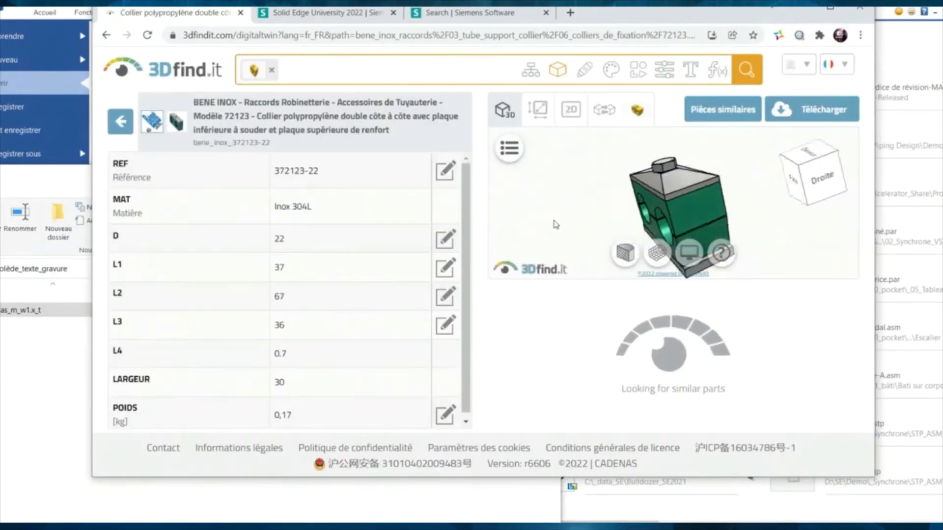
{"action": "scroll", "coordinate": [295, 170], "scroll_direction": "down", "scroll_amount": 1}
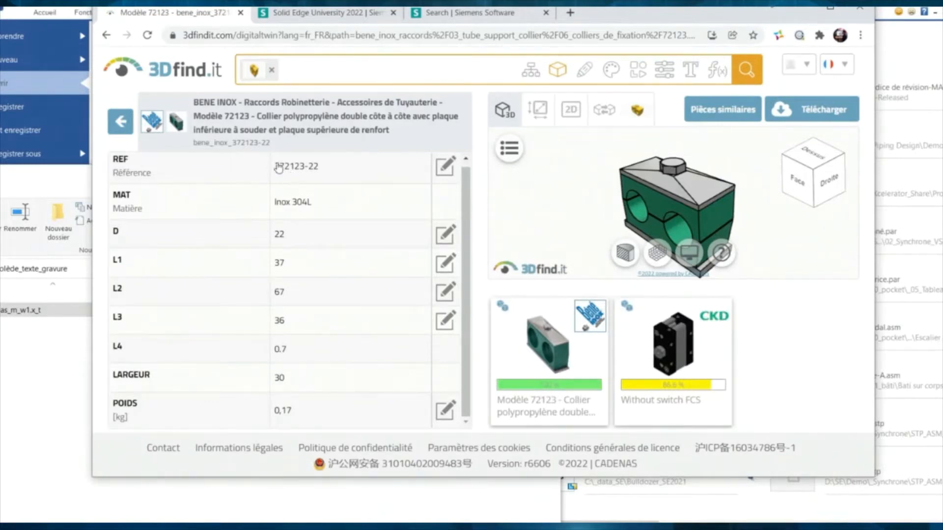
{"action": "left_click", "coordinate": [124, 80]}
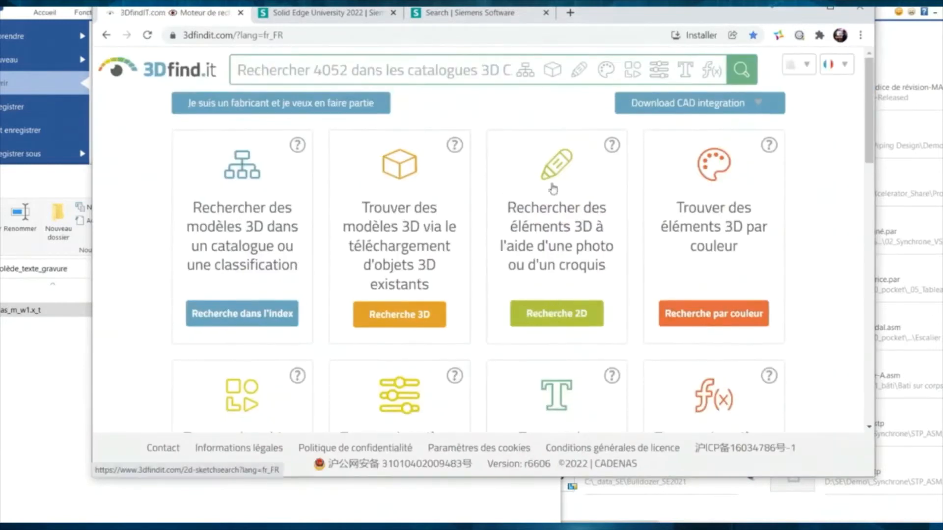
- Open Recherche 2D for the blank sketch cube at 80% similarity, browser maximised
{"action": "left_click", "coordinate": [558, 312]}
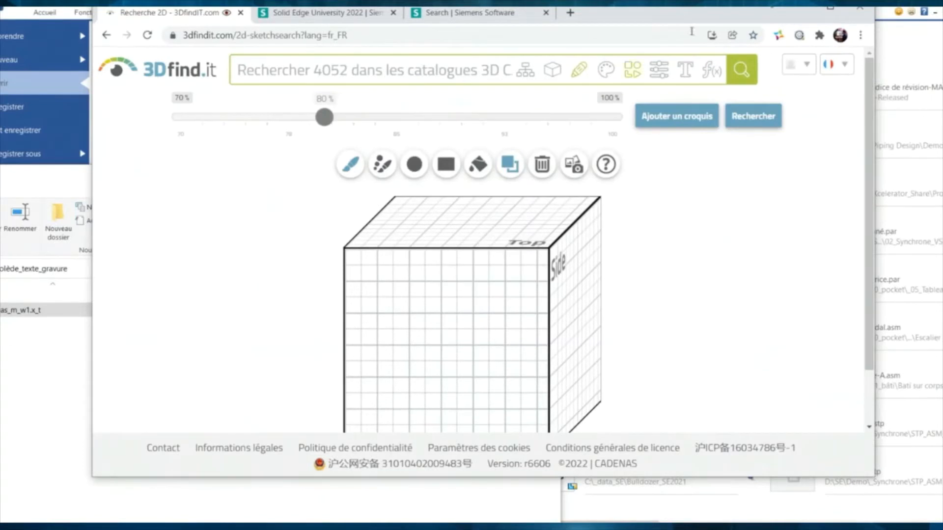
{"action": "left_click", "coordinate": [831, 8]}
{"action": "scroll", "coordinate": [389, 275], "scroll_direction": "down", "scroll_amount": 1}
{"action": "scroll", "coordinate": [390, 275], "scroll_direction": "down", "scroll_amount": 1}
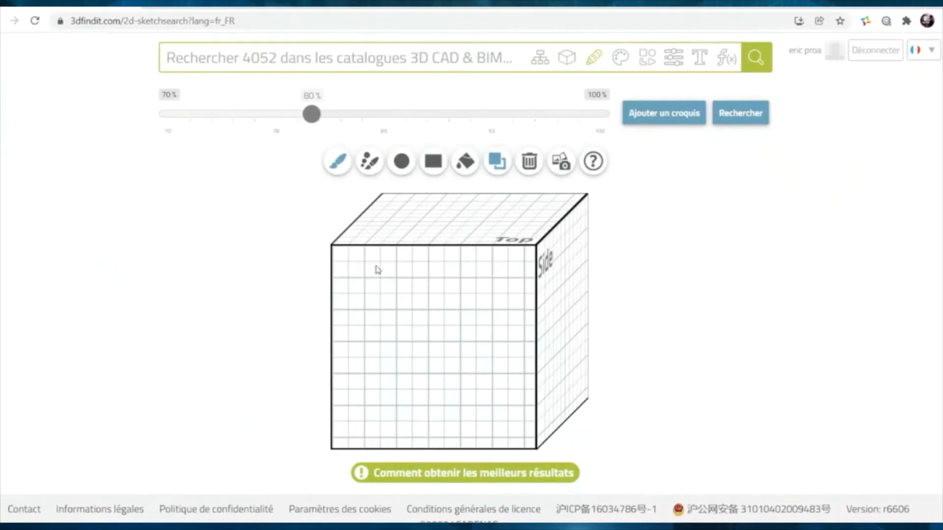
- Search with a U-shaped handle sketch, browse pull handles like VPH-855, then remove the sketch
{"action": "mouse_move", "coordinate": [504, 377]}
{"action": "left_mouse_down"}
{"action": "mouse_move", "coordinate": [493, 318]}
{"action": "mouse_move", "coordinate": [444, 309]}
{"action": "mouse_move", "coordinate": [363, 324]}
{"action": "mouse_move", "coordinate": [355, 371]}
{"action": "left_mouse_up"}
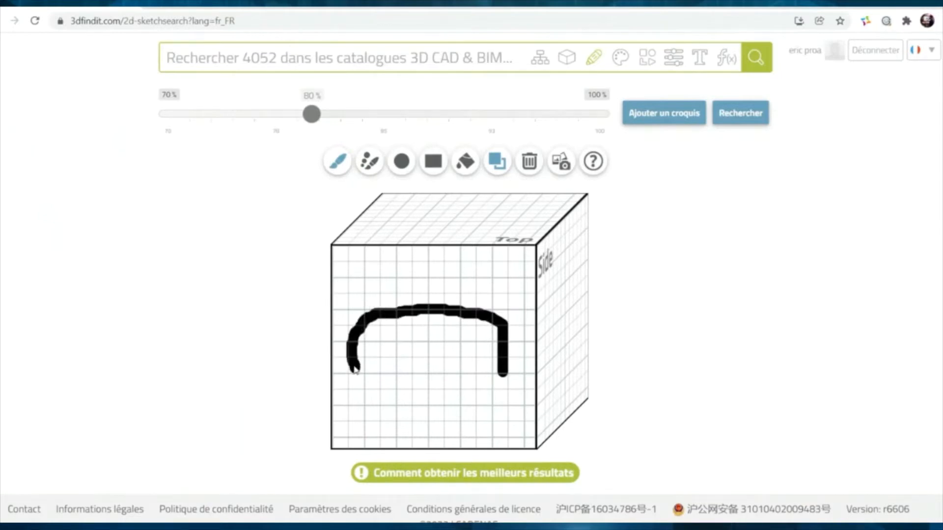
{"action": "left_click", "coordinate": [744, 115]}
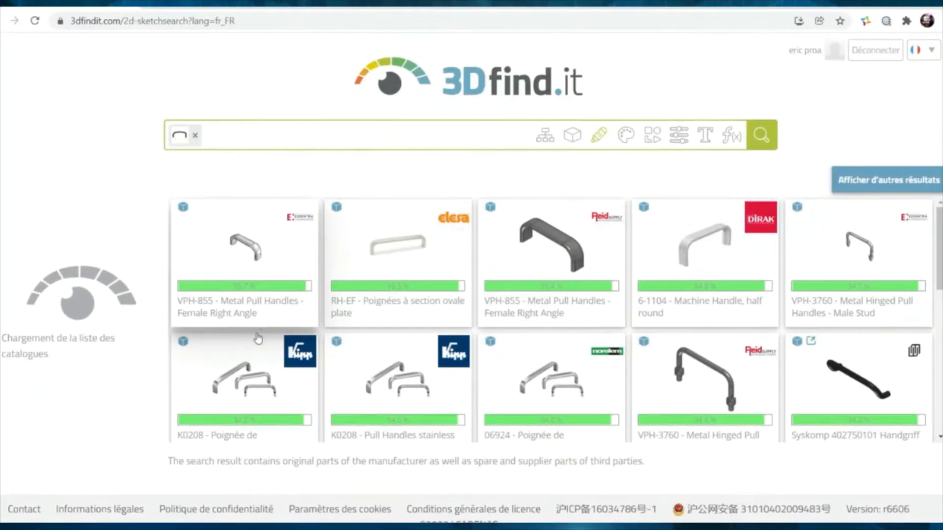
{"action": "scroll", "coordinate": [258, 339], "scroll_direction": "down", "scroll_amount": 5}
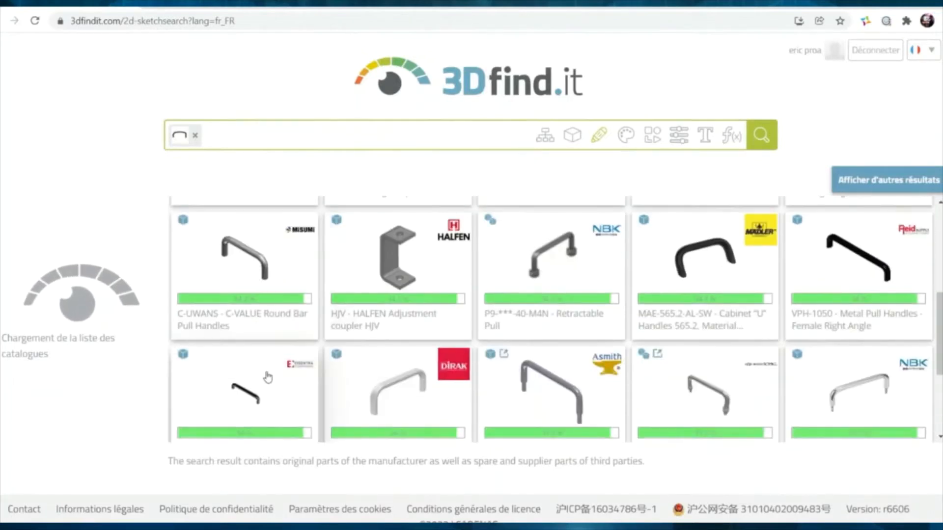
{"action": "scroll", "coordinate": [269, 377], "scroll_direction": "down", "scroll_amount": 3}
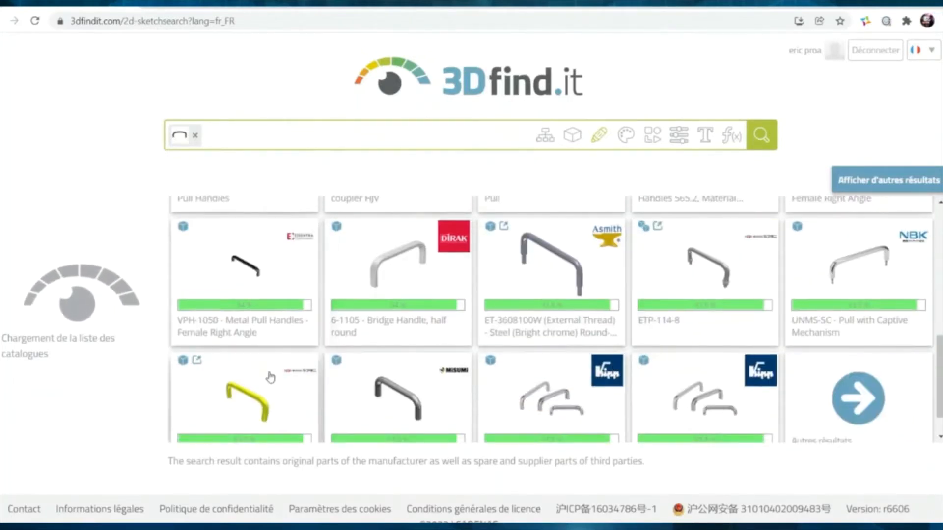
{"action": "scroll", "coordinate": [270, 378], "scroll_direction": "down", "scroll_amount": 2}
{"action": "scroll", "coordinate": [588, 376], "scroll_direction": "up", "scroll_amount": 4}
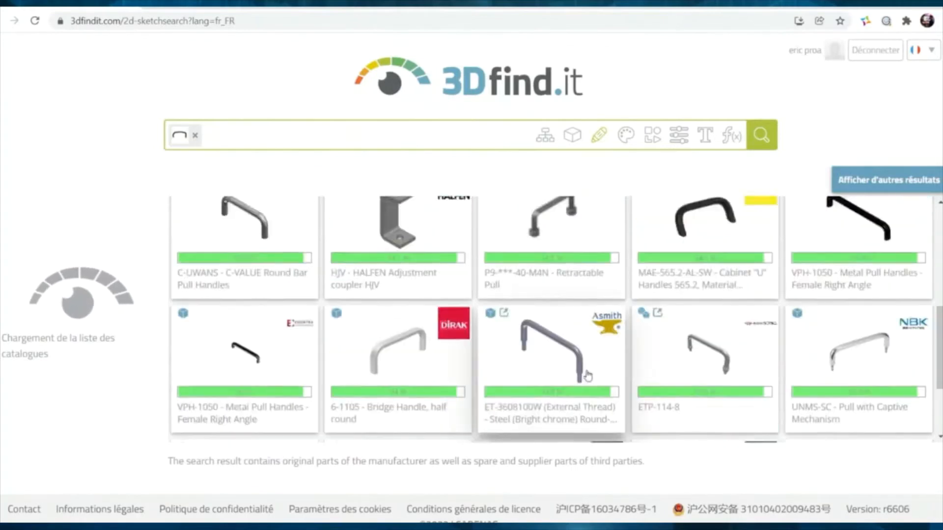
{"action": "scroll", "coordinate": [588, 376], "scroll_direction": "down", "scroll_amount": 5}
{"action": "scroll", "coordinate": [587, 376], "scroll_direction": "up", "scroll_amount": 1}
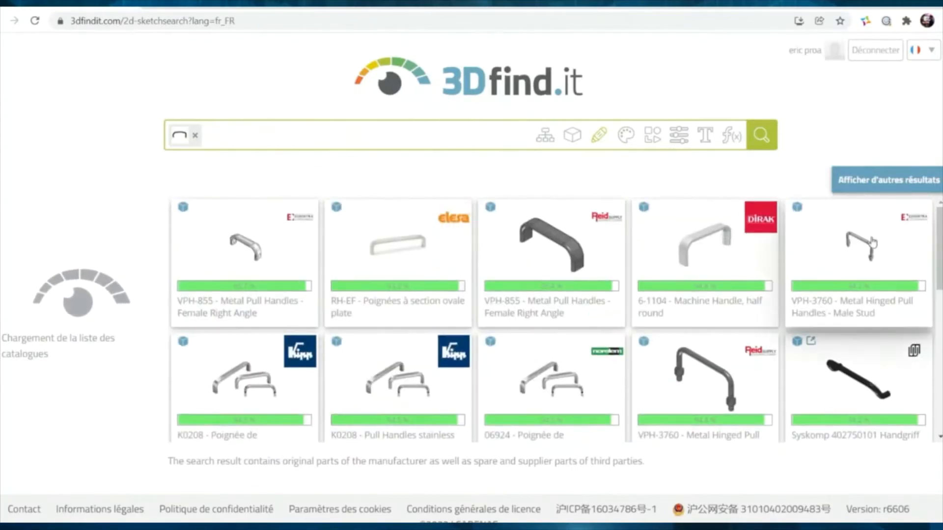
{"action": "left_click", "coordinate": [195, 136]}
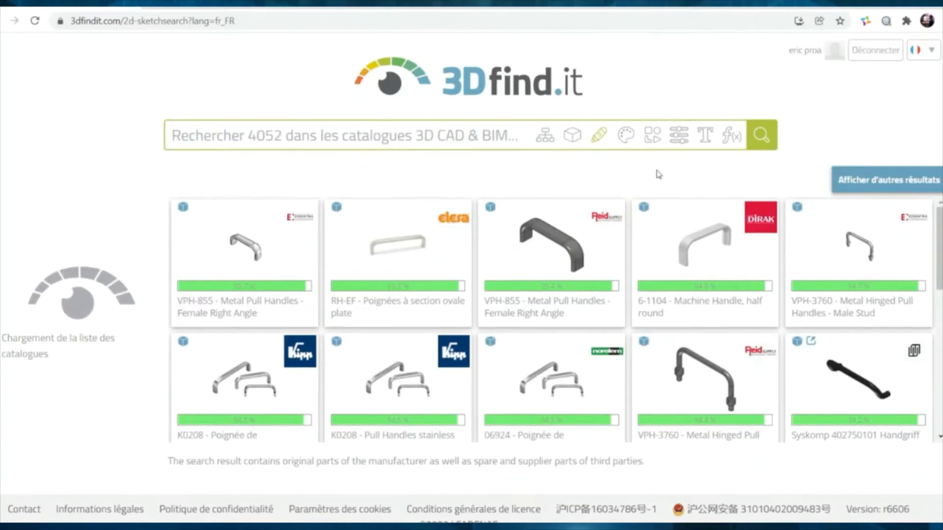
- Reopen the sketch search and load the photo roulette-pour-chariot.jpg
{"action": "left_click", "coordinate": [600, 140]}
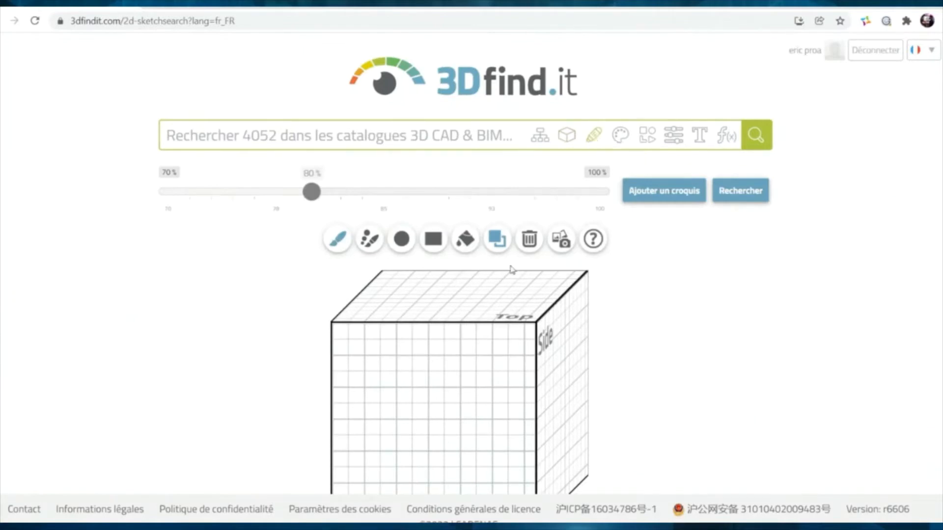
{"action": "scroll", "coordinate": [383, 377], "scroll_direction": "down", "scroll_amount": 2}
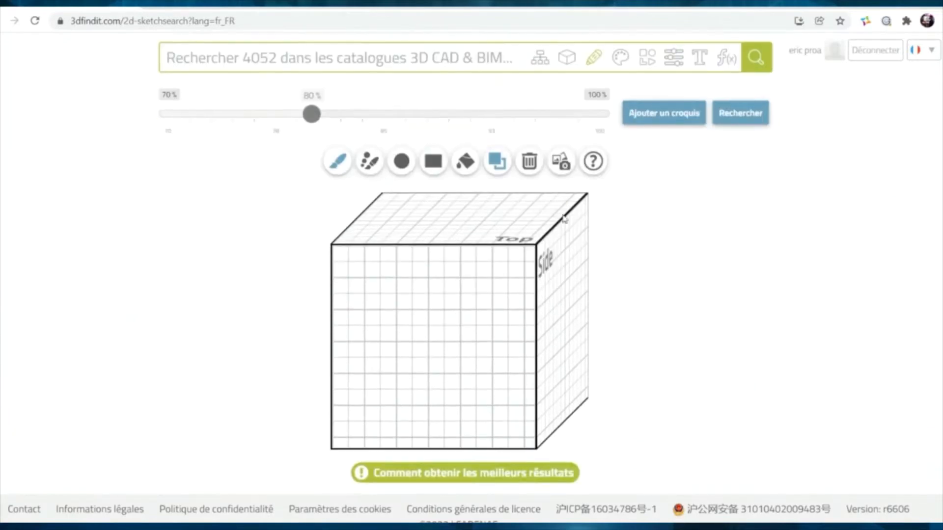
{"action": "left_click", "coordinate": [566, 170]}
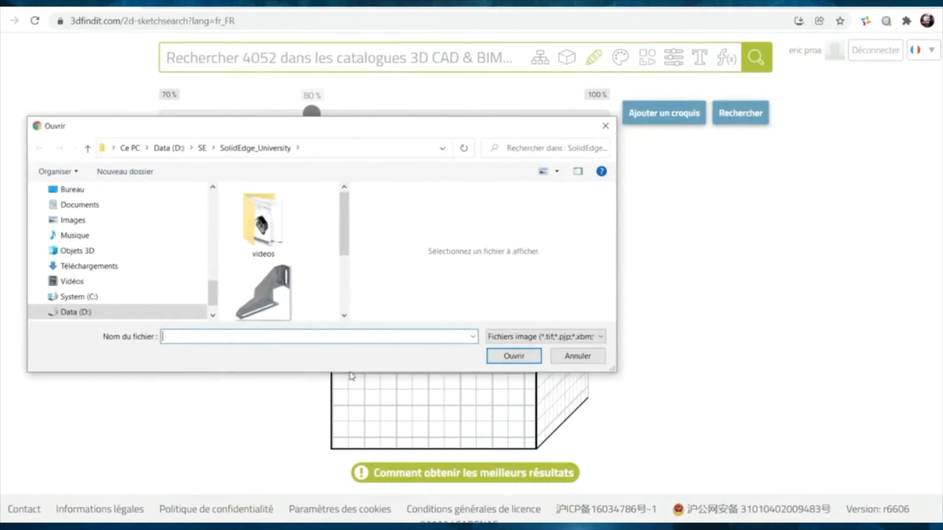
{"action": "left_click", "coordinate": [423, 235]}
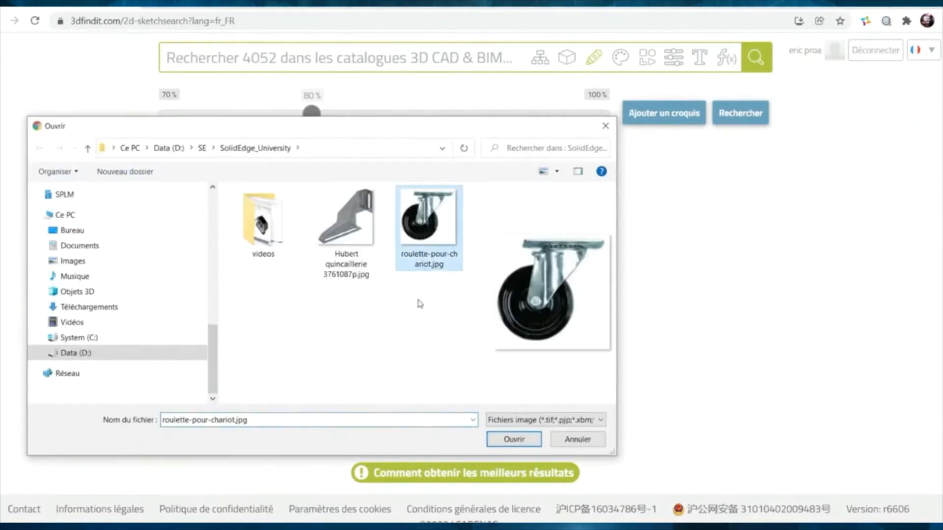
{"action": "left_click", "coordinate": [503, 444]}
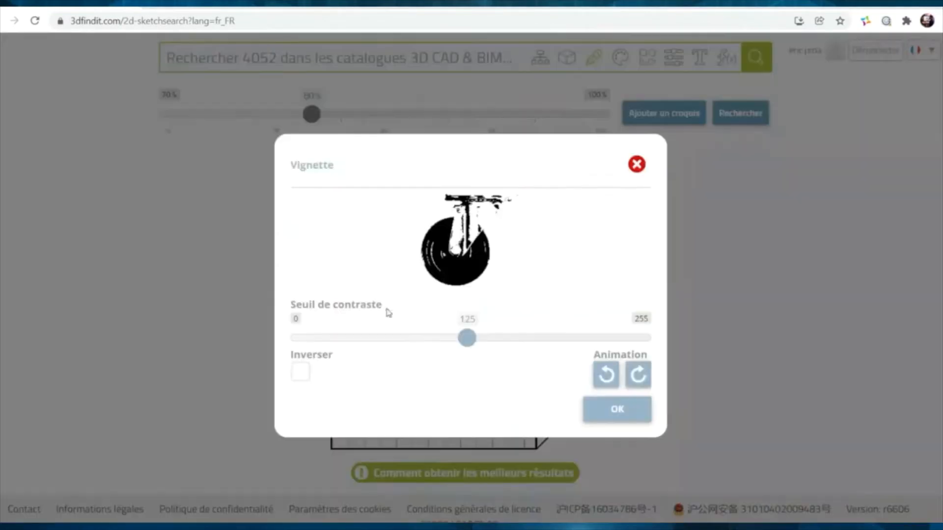
- Raise Seuil de contraste to 160, place the image on the cube and search
{"action": "mouse_move", "coordinate": [469, 347]}
{"action": "left_mouse_down"}
{"action": "mouse_move", "coordinate": [528, 339]}
{"action": "mouse_move", "coordinate": [499, 338]}
{"action": "mouse_move", "coordinate": [522, 335]}
{"action": "mouse_move", "coordinate": [514, 336]}
{"action": "left_mouse_up"}
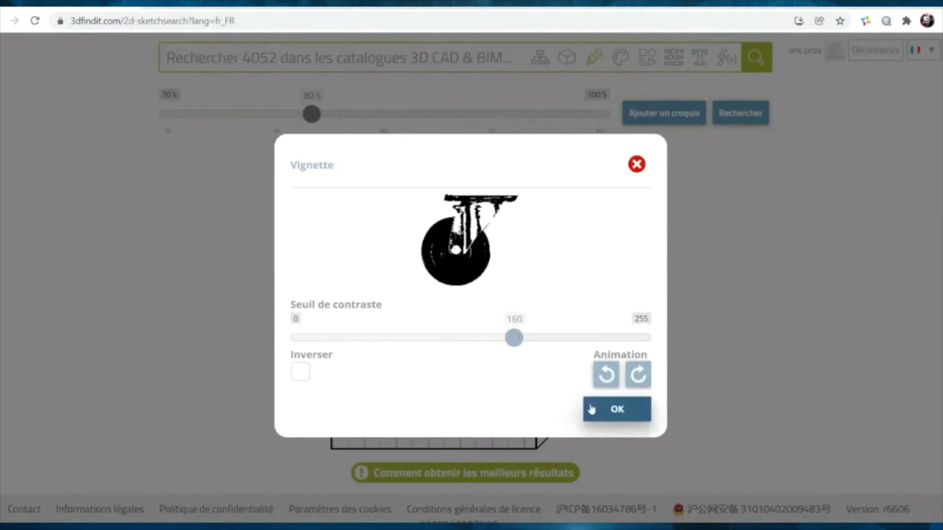
{"action": "left_click", "coordinate": [610, 412]}
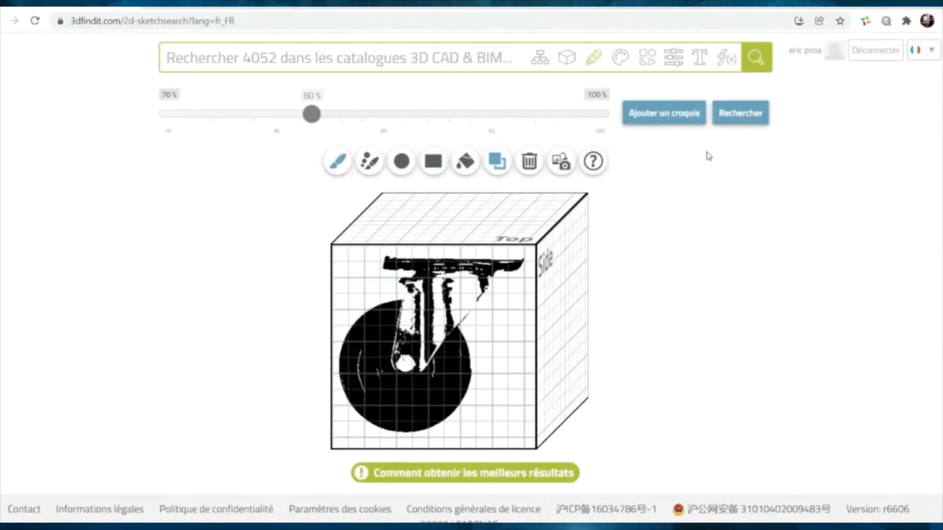
{"action": "left_click", "coordinate": [736, 117]}
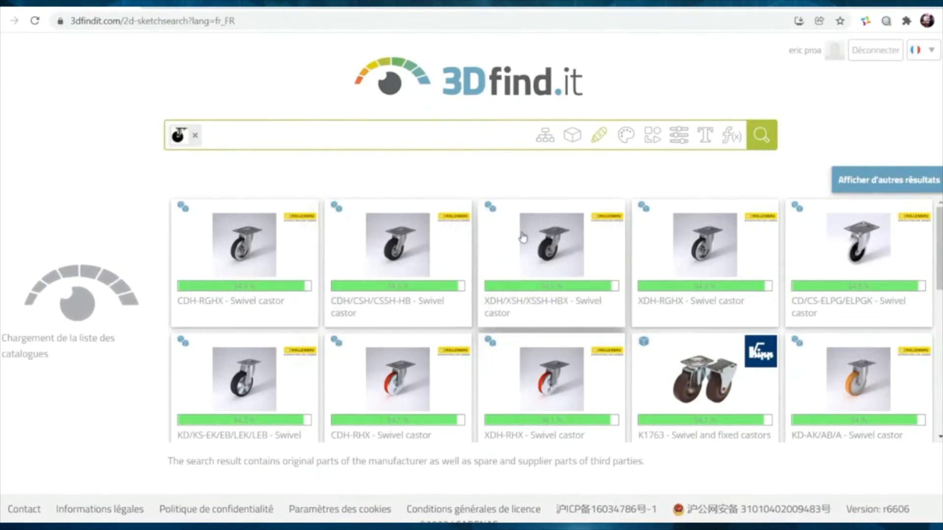
- Open the XDH/XSH/XSSH-HBX swivel castor's page from the results
{"action": "left_click", "coordinate": [602, 259]}
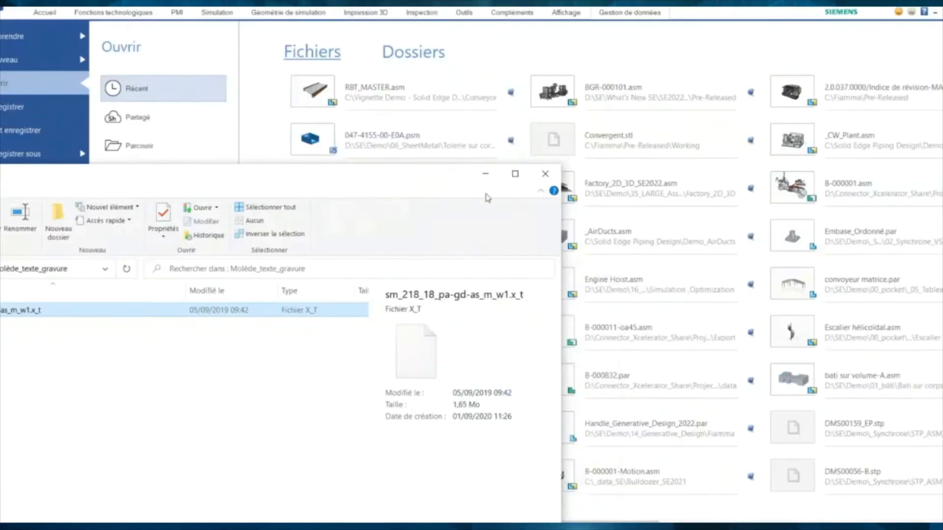
- Create a new part, Pièce3, from the iso metric part_par template
{"action": "left_click", "coordinate": [484, 172]}
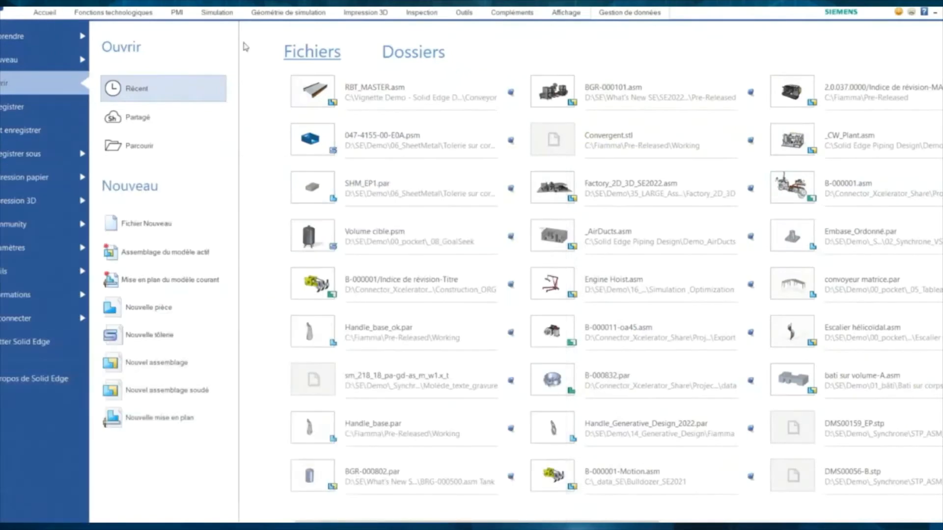
{"action": "left_click", "coordinate": [49, 60]}
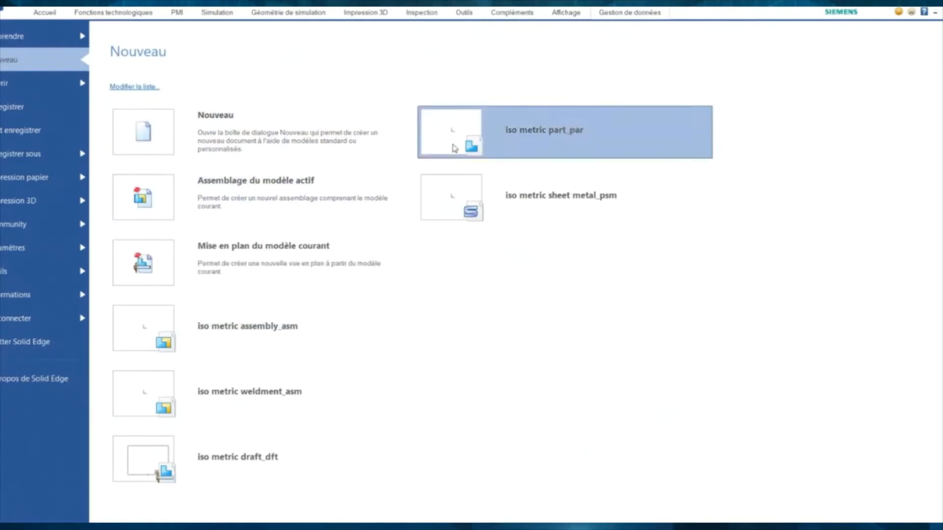
{"action": "left_click", "coordinate": [454, 148]}
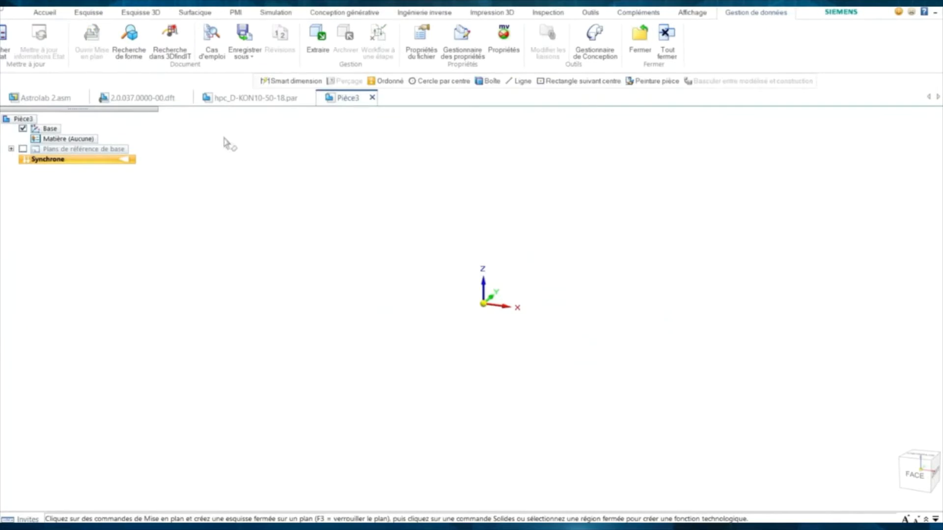
- Switch the part from Synchrone to ordered modelling with Transition vers Ordonné
{"action": "left_click", "coordinate": [49, 14]}
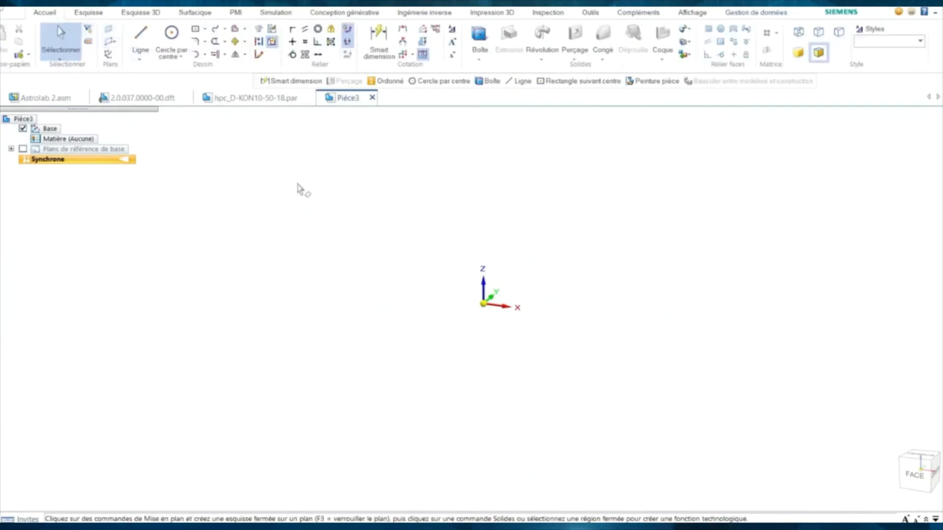
{"action": "right_click", "coordinate": [47, 160]}
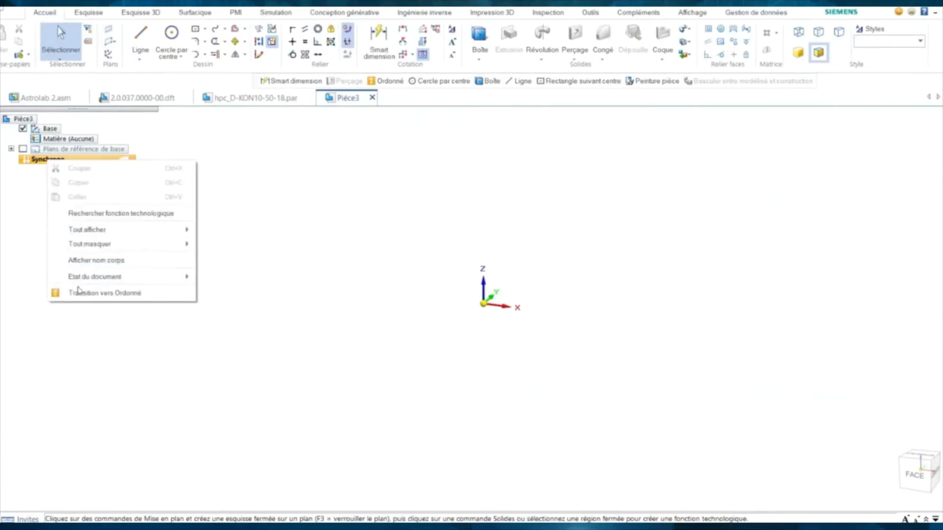
{"action": "left_click", "coordinate": [88, 294]}
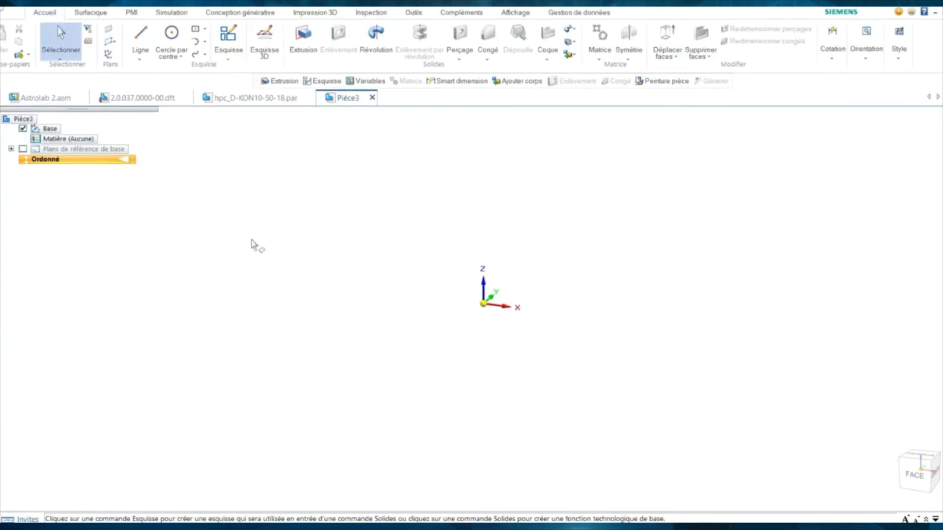
- Start Esquisse 1 on the Face (xz) reference plane
{"action": "left_click", "coordinate": [229, 43]}
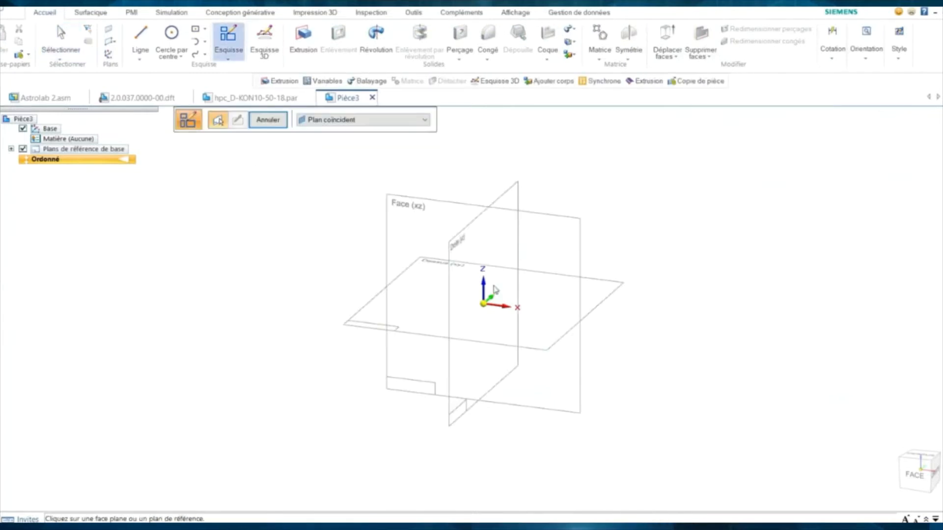
{"action": "left_click", "coordinate": [578, 264]}
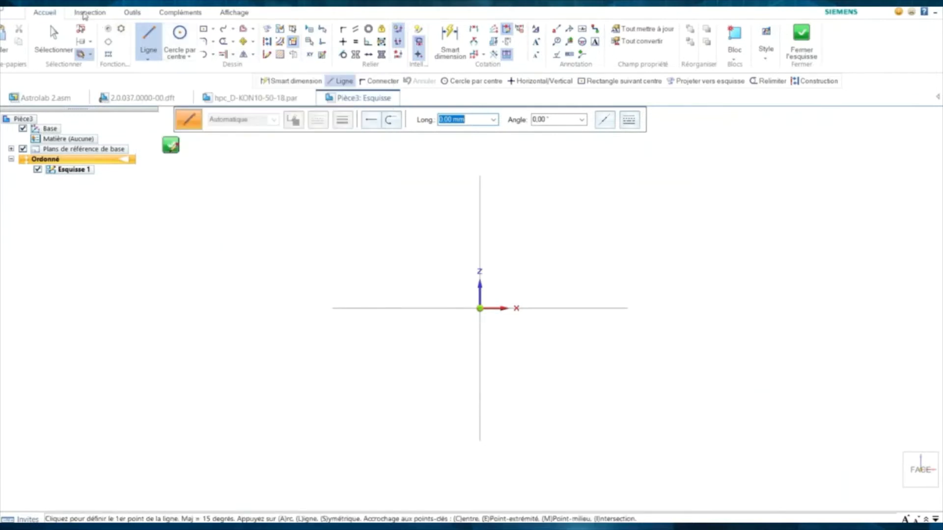
- Collapse and re-pin the ribbon, cancelling an accidentally started line
{"action": "left_click", "coordinate": [233, 13]}
{"action": "double_click", "coordinate": [233, 13]}
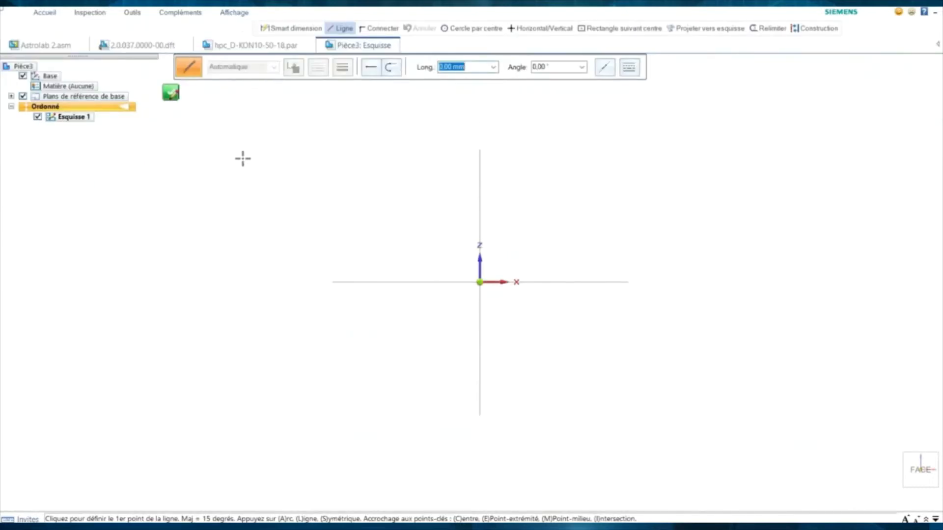
{"action": "left_click", "coordinate": [44, 12]}
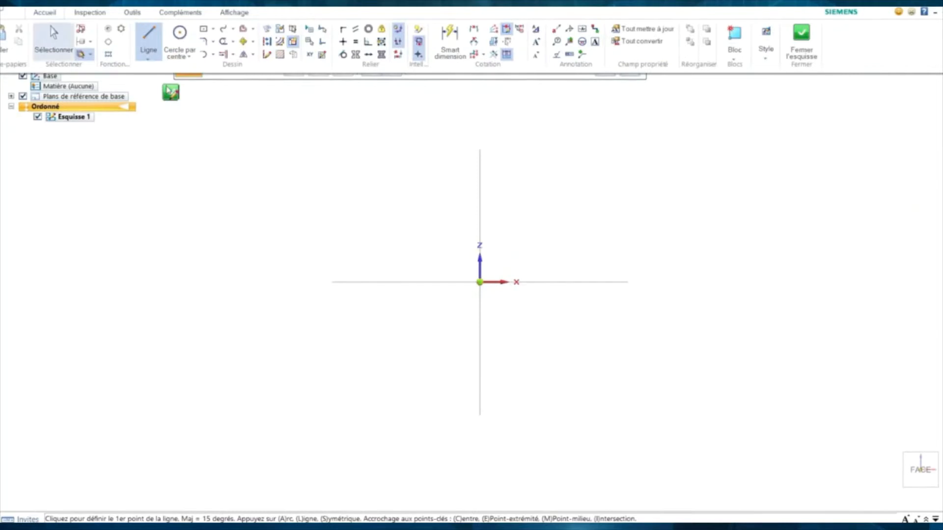
{"action": "left_click", "coordinate": [289, 169]}
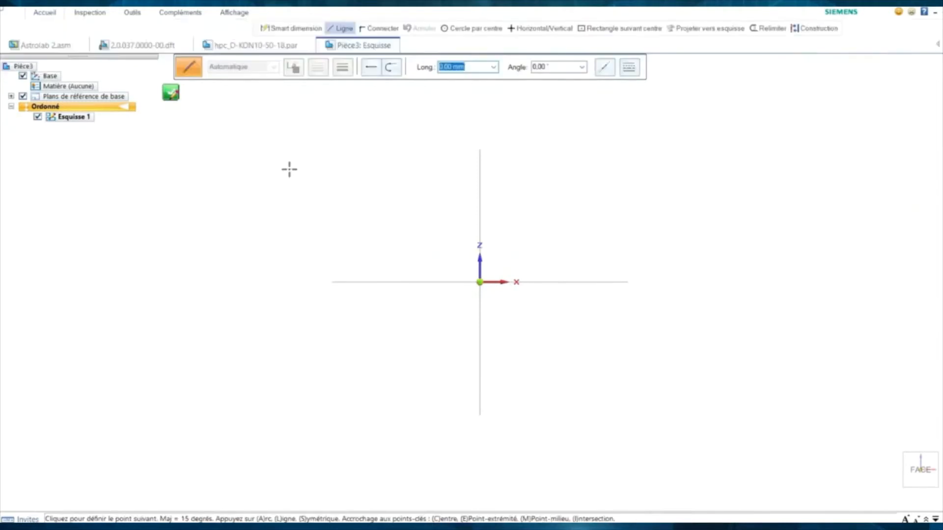
{"action": "key", "text": "Escape"}
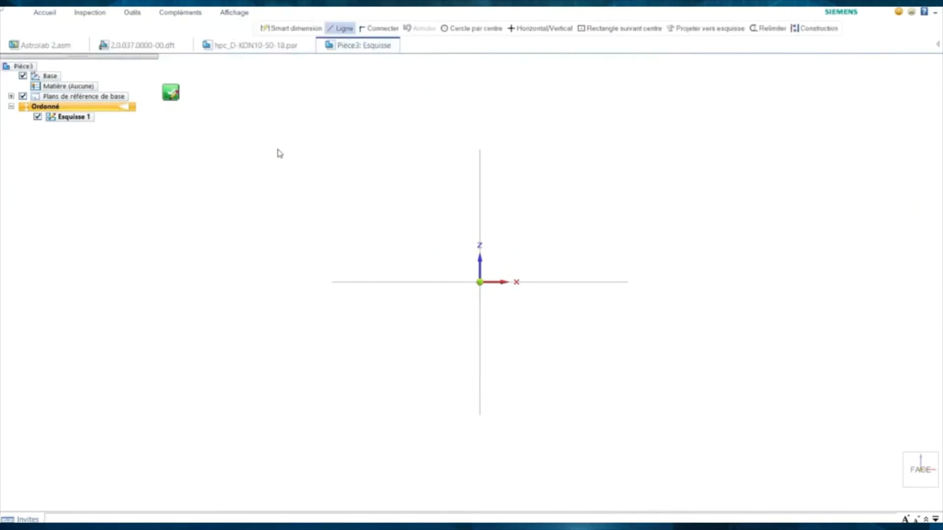
{"action": "left_click", "coordinate": [230, 14]}
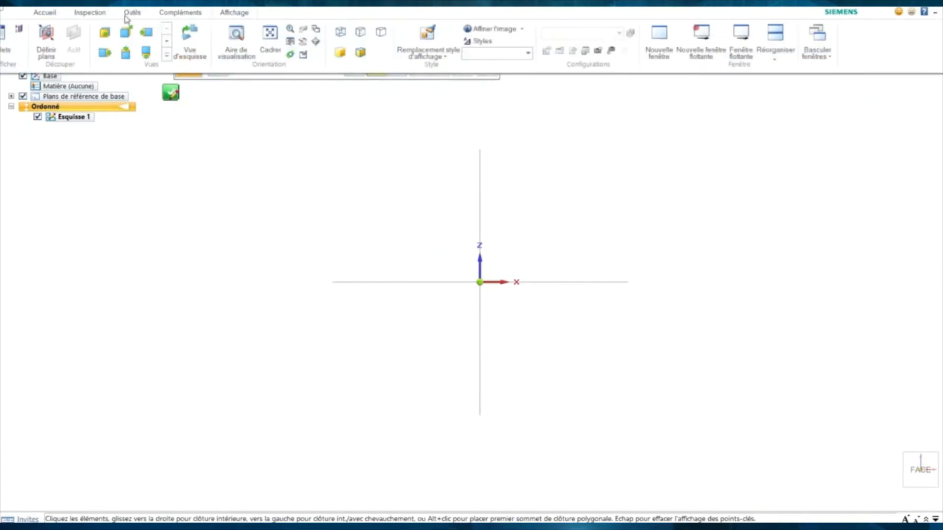
{"action": "double_click", "coordinate": [230, 13]}
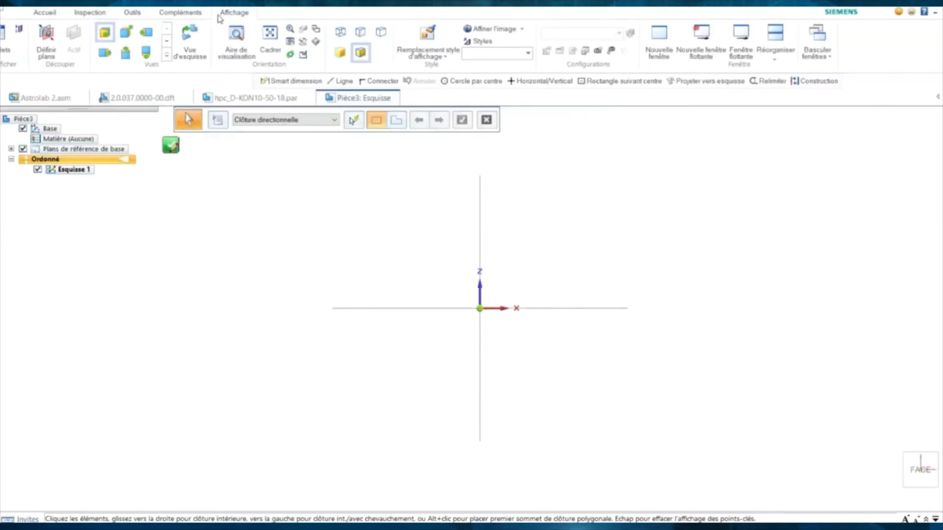
{"action": "left_click", "coordinate": [236, 39]}
{"action": "left_click", "coordinate": [48, 14]}
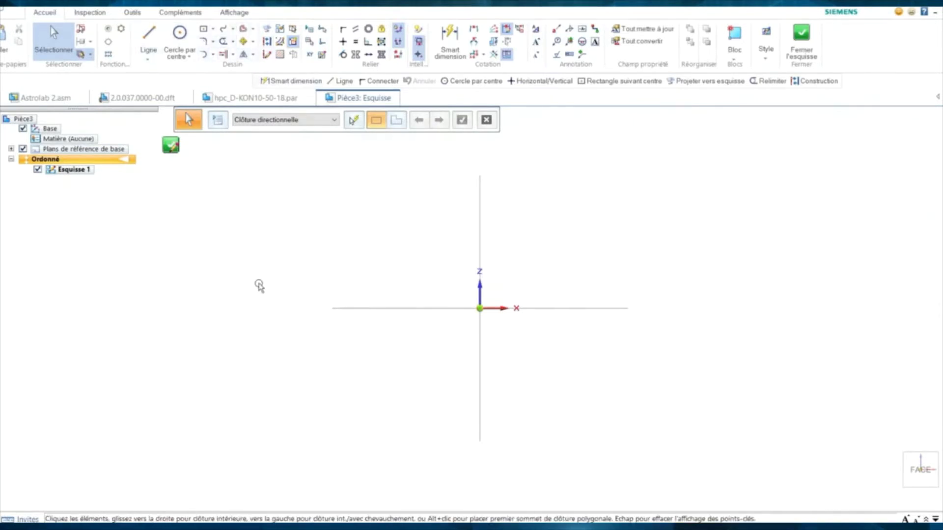
- Activate the centre-point Rectangle tool, width and height at 0.00 mm
{"action": "right_click", "coordinate": [924, 196]}
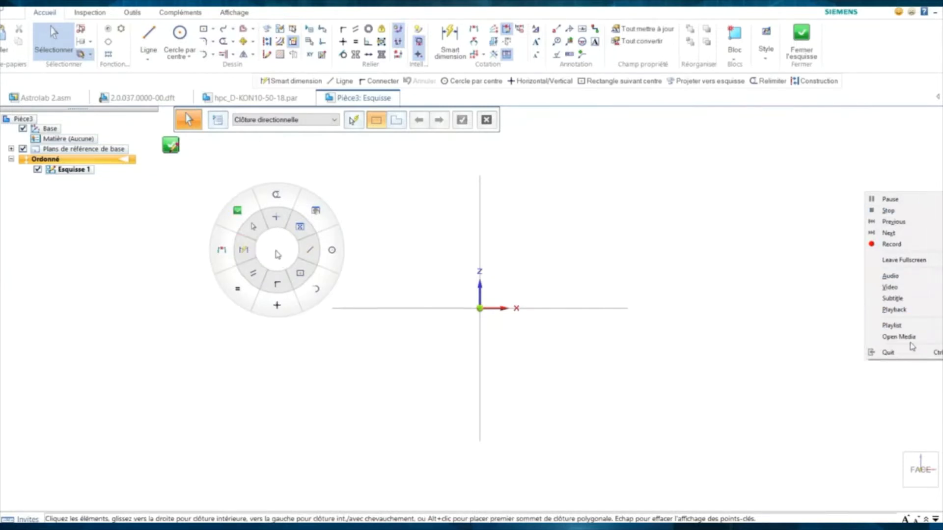
{"action": "mouse_move", "coordinate": [912, 340]}
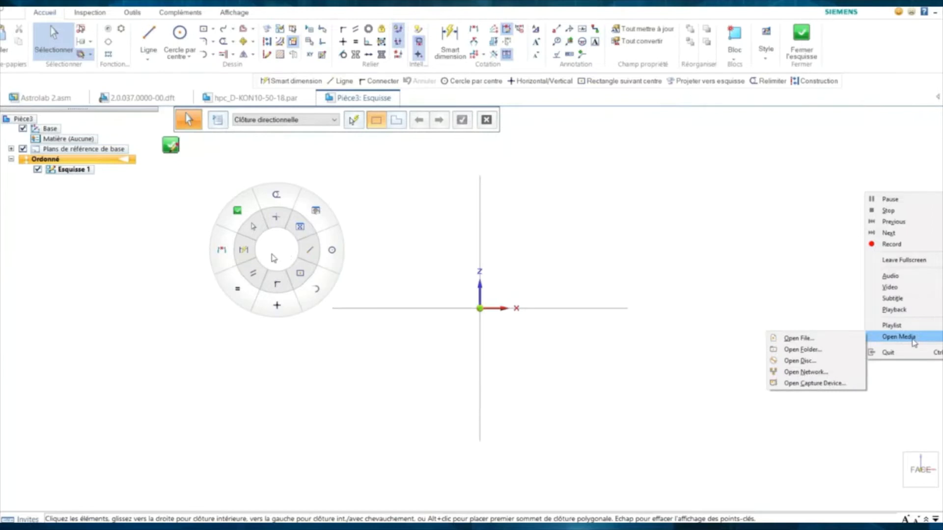
{"action": "left_click", "coordinate": [866, 404]}
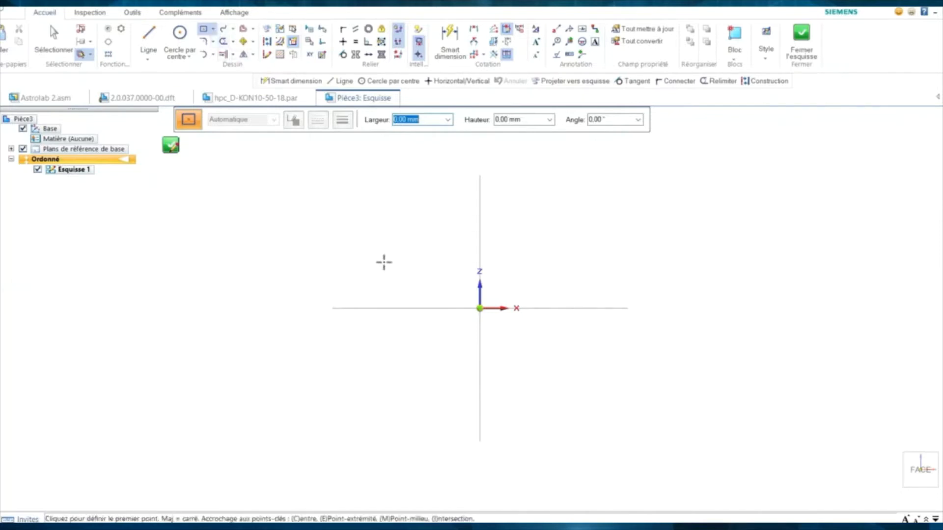
- Place a 200 × 100 mm rectangle centred on the origin, dimensioned 200 and 100
{"action": "type", "text": "200"}
{"action": "key", "text": "Tab"}
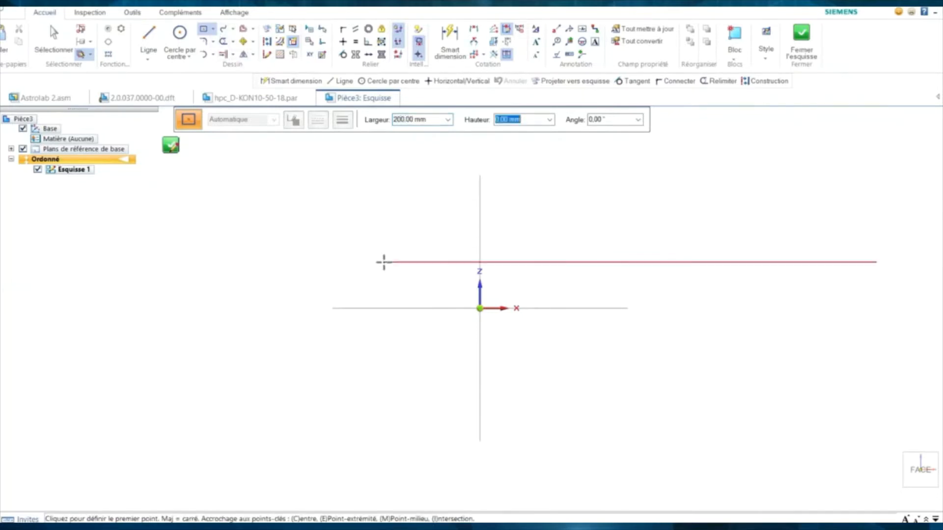
{"action": "type", "text": "100"}
{"action": "key", "text": "Tab"}
{"action": "key", "text": "Tab"}
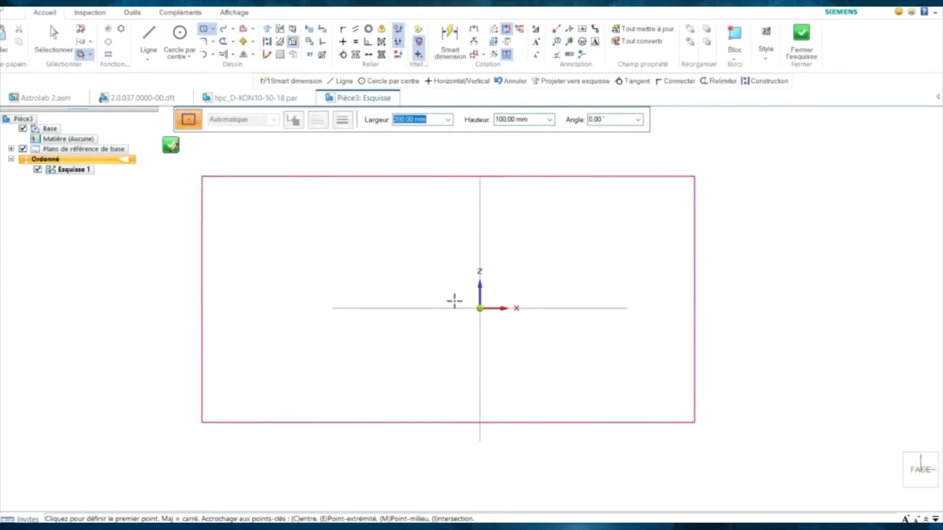
{"action": "left_click", "coordinate": [480, 309]}
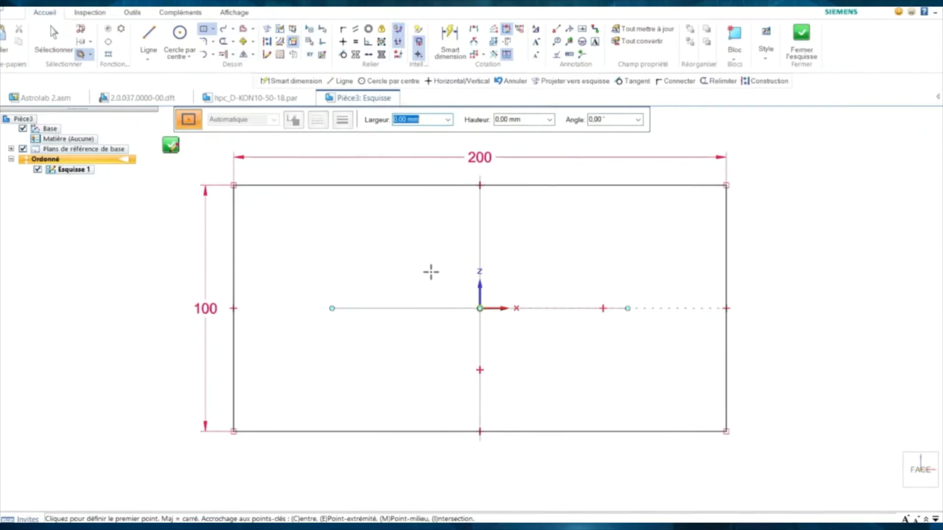
{"action": "key", "text": "Escape"}
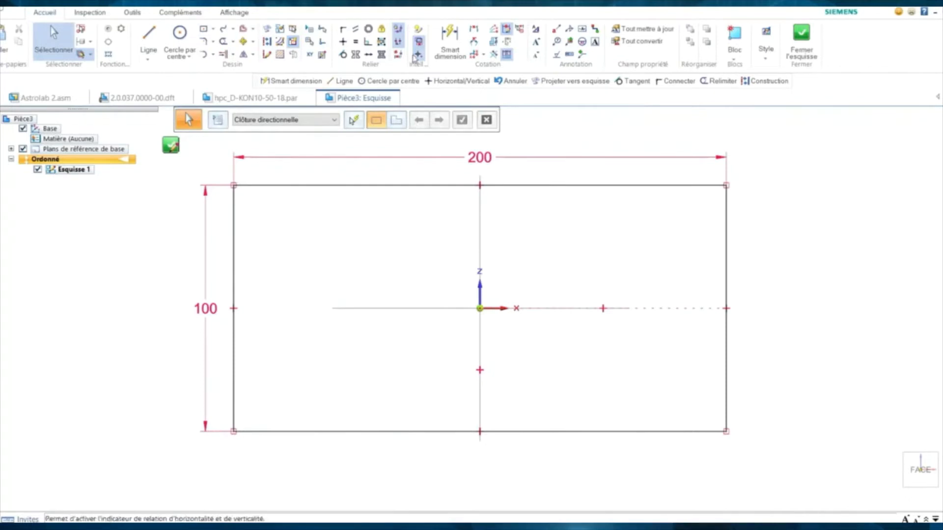
- Set IntelliSketch to auto-dimension only geometry created from typed values
{"action": "left_click", "coordinate": [416, 32]}
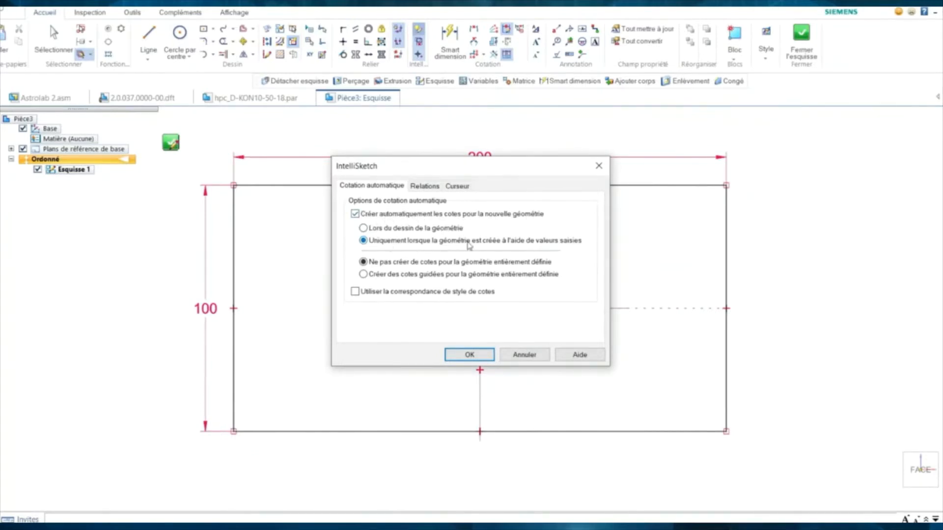
{"action": "left_click", "coordinate": [470, 354]}
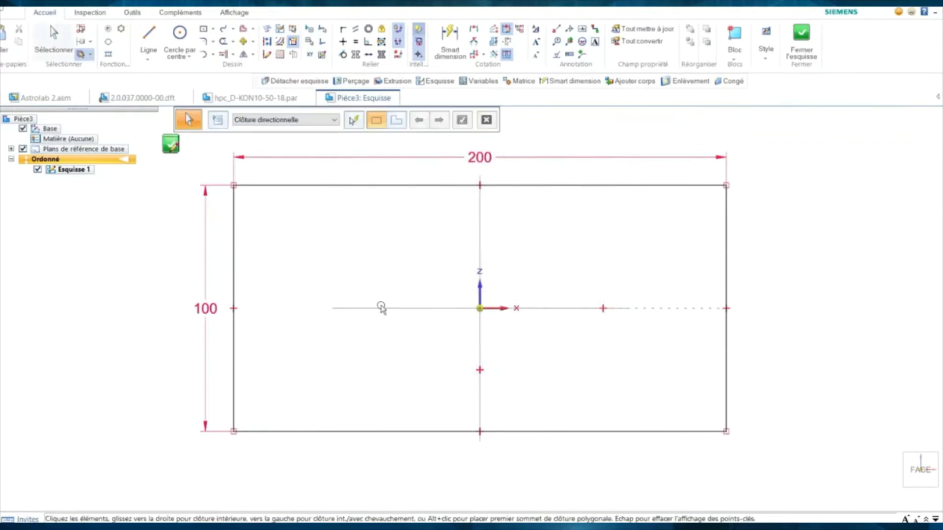
- Draw a Ø50 circle centred on the origin, after undoing a freehand circle
{"action": "left_click", "coordinate": [179, 37]}
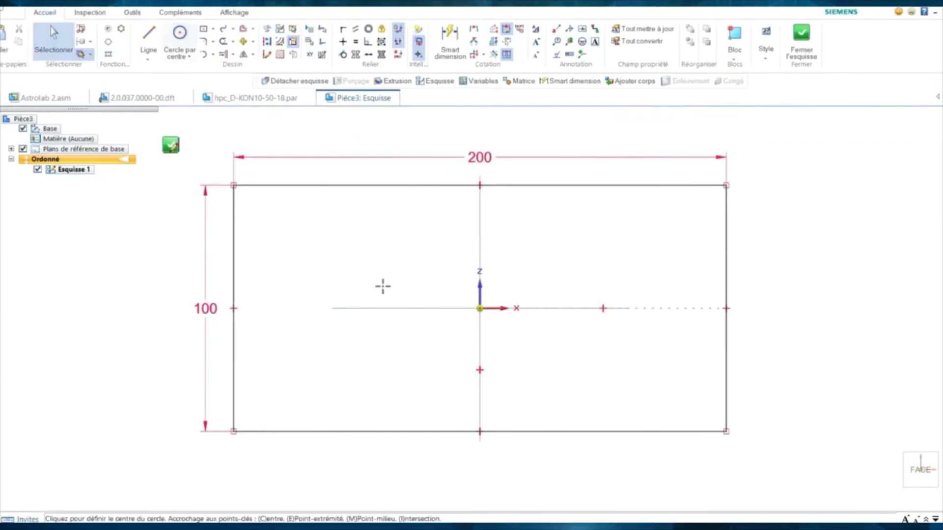
{"action": "left_click", "coordinate": [364, 267]}
{"action": "left_click", "coordinate": [338, 243]}
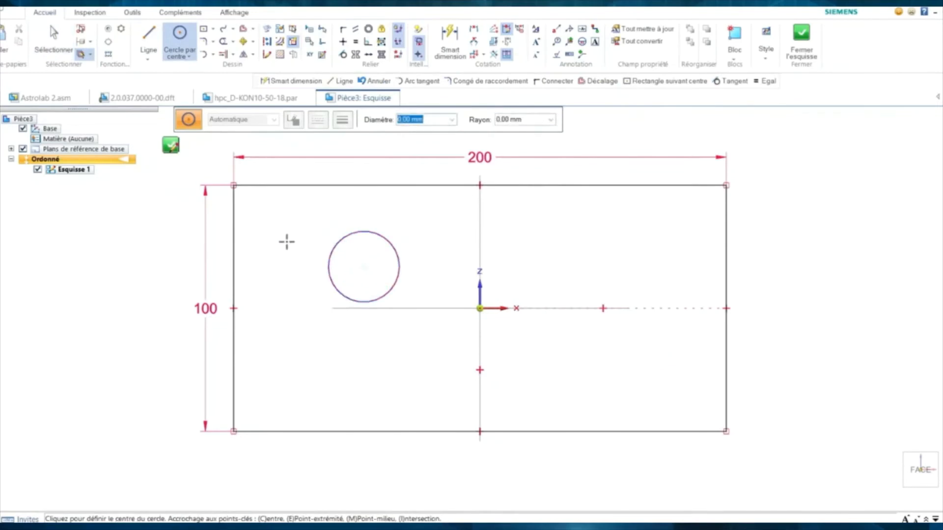
{"action": "key", "text": "ctrl+z"}
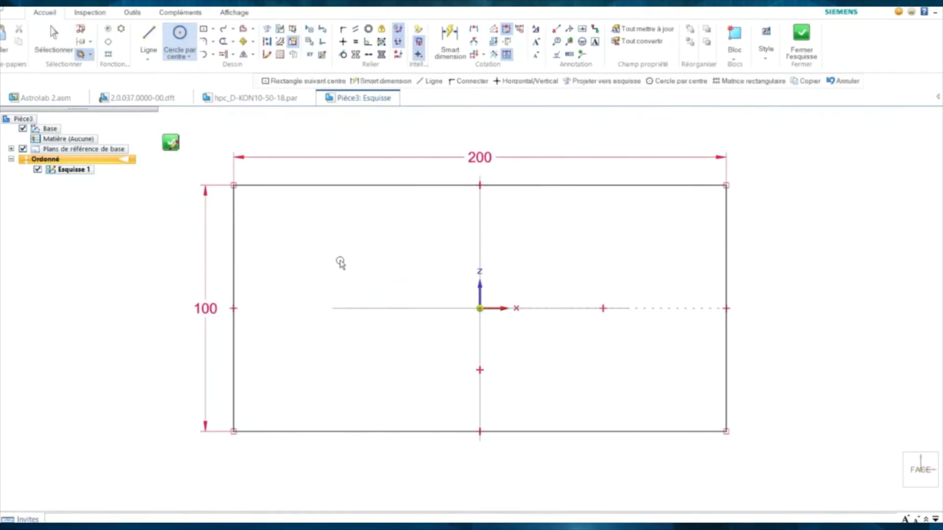
{"action": "right_click", "coordinate": [339, 260]}
{"action": "left_click", "coordinate": [392, 262]}
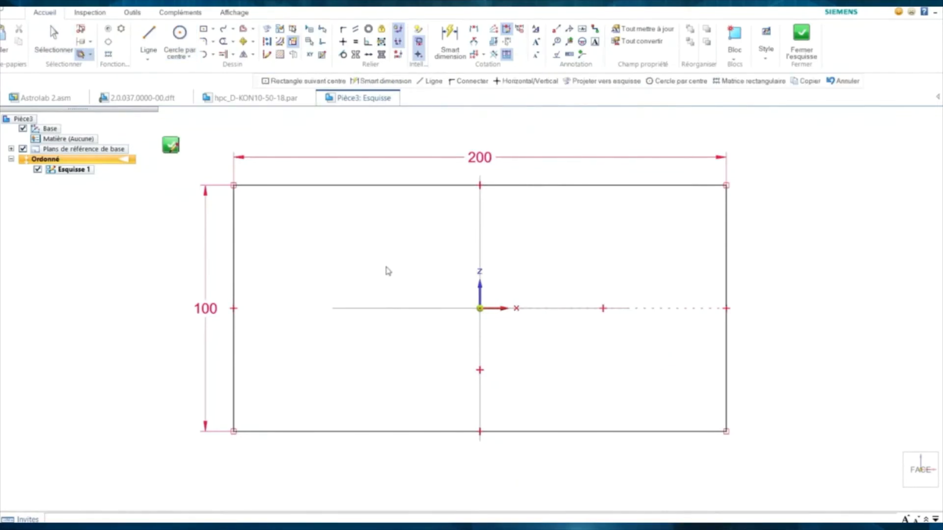
{"action": "type", "text": "50"}
{"action": "key", "text": "Return"}
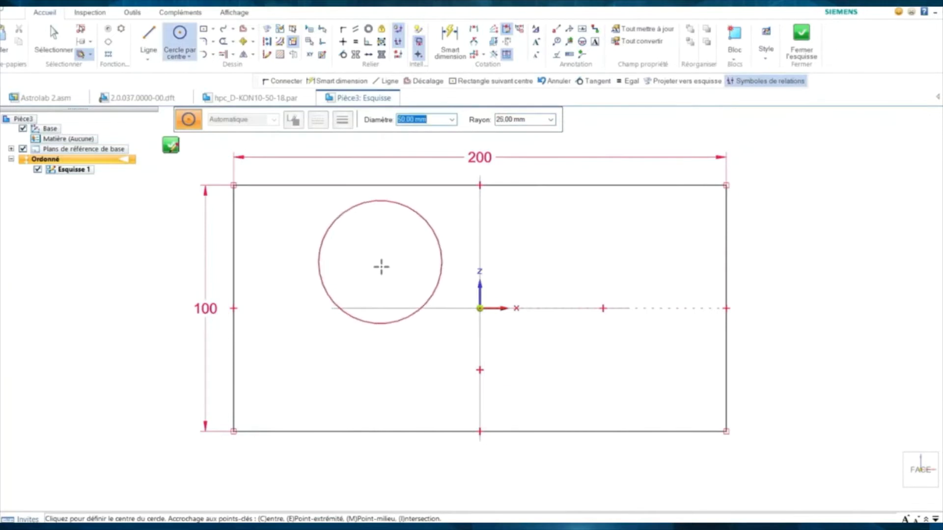
{"action": "left_click", "coordinate": [480, 309]}
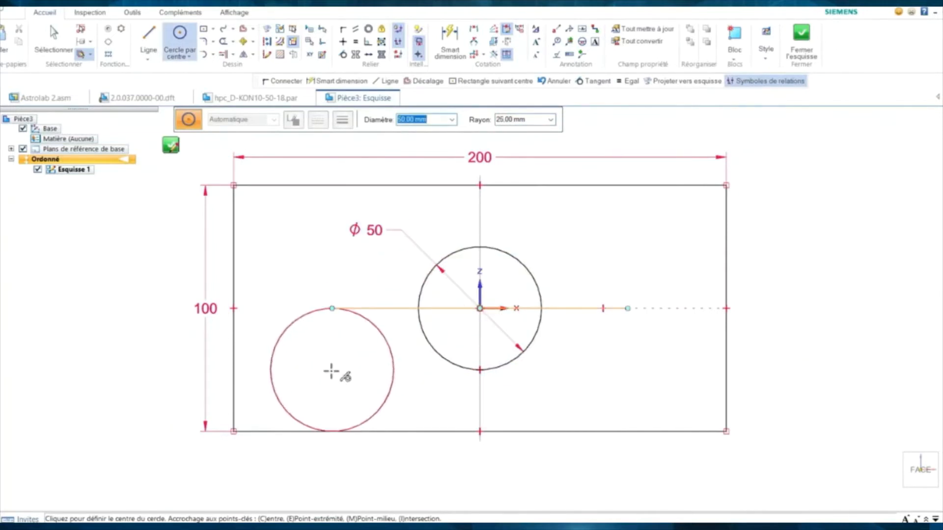
- Add a Ø10 circle at the rectangle's lower left and reposition the view
{"action": "type", "text": "10"}
{"action": "key", "text": "Return"}
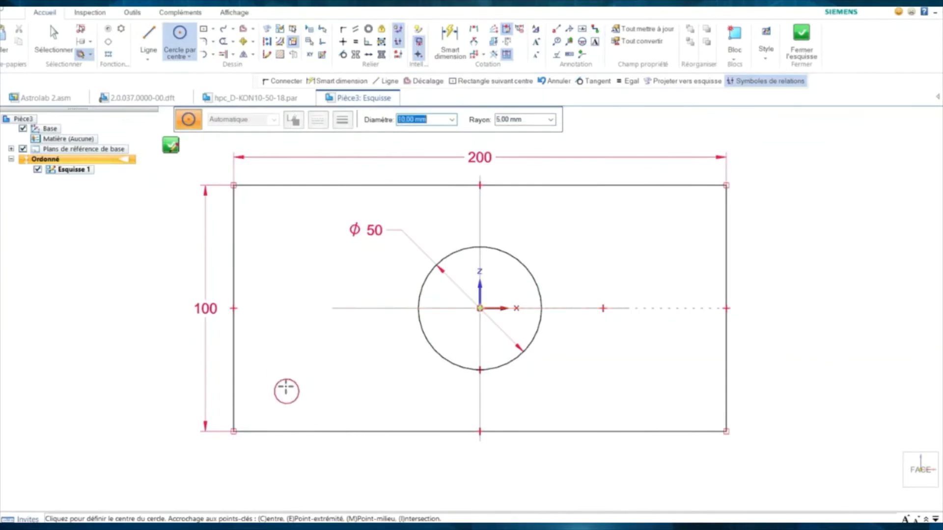
{"action": "left_click", "coordinate": [290, 387]}
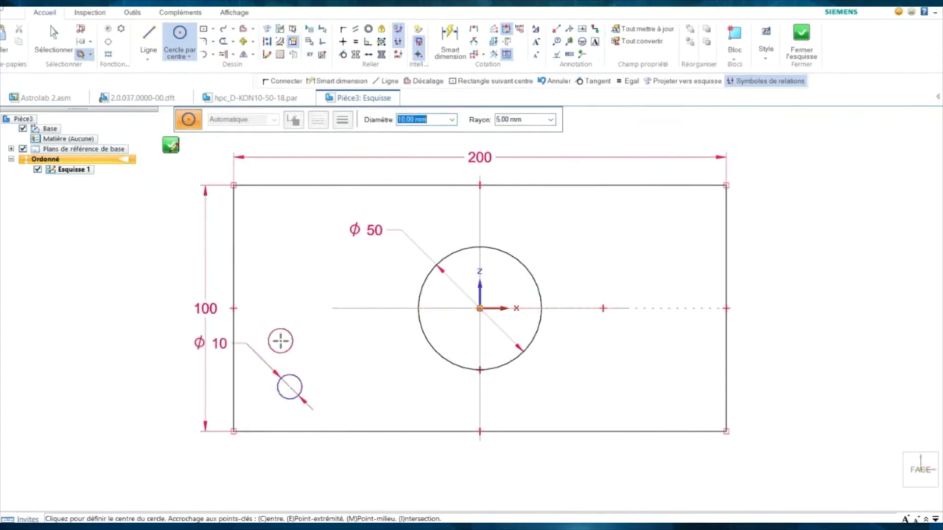
{"action": "key", "text": "Escape"}
{"action": "scroll", "coordinate": [353, 362], "scroll_direction": "down", "scroll_amount": 2}
{"action": "middle_click_drag", "start_coordinate": [354, 363], "coordinate": [294, 334]}
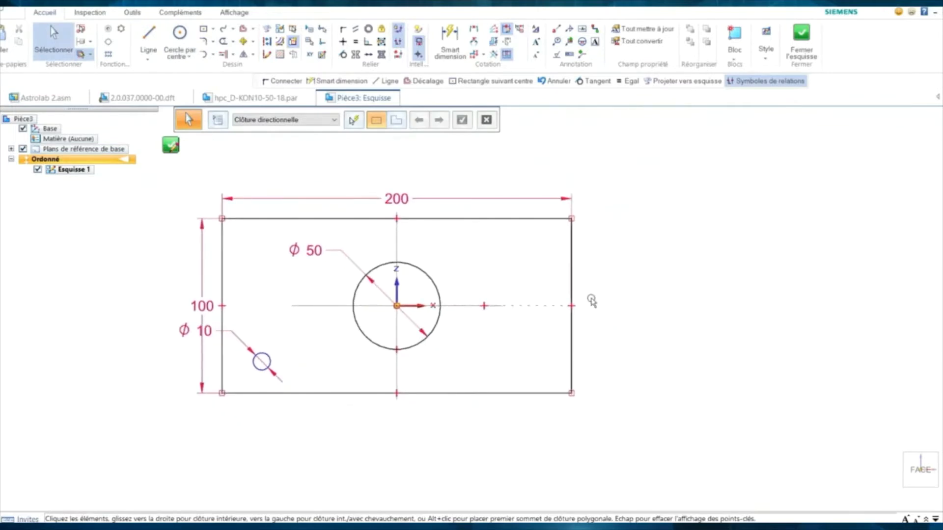
- Sketch three loose circles of different sizes (large, small, medium) beside the dimensioned rectangle
{"action": "mouse_move", "coordinate": [616, 301]}
{"action": "middle_mouse_down"}
{"action": "mouse_move", "coordinate": [566, 269]}
{"action": "mouse_move", "coordinate": [461, 280]}
{"action": "middle_mouse_up"}
{"action": "right_click", "coordinate": [509, 273]}
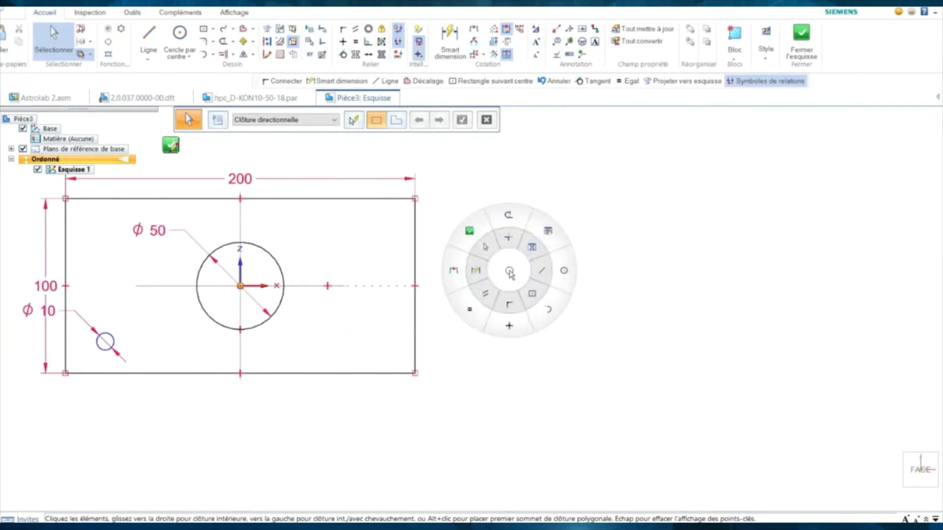
{"action": "left_click", "coordinate": [563, 273]}
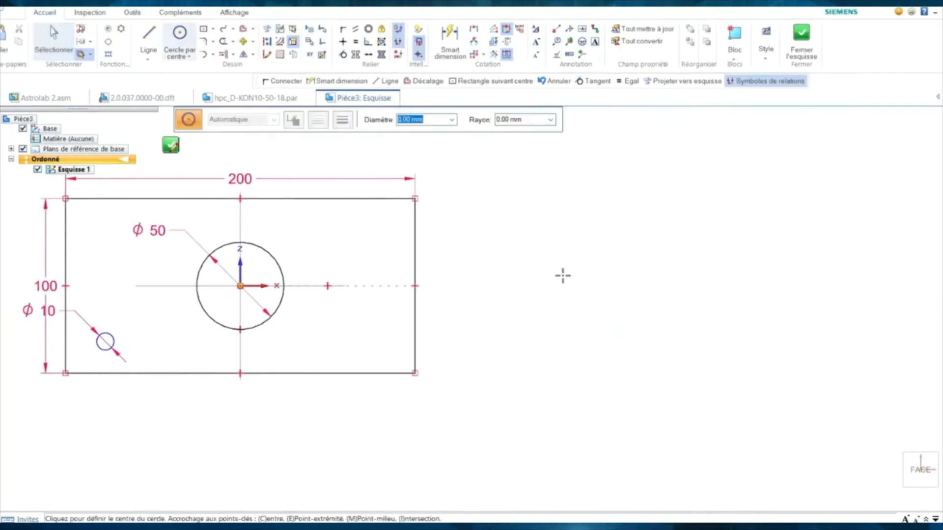
{"action": "left_click", "coordinate": [603, 281]}
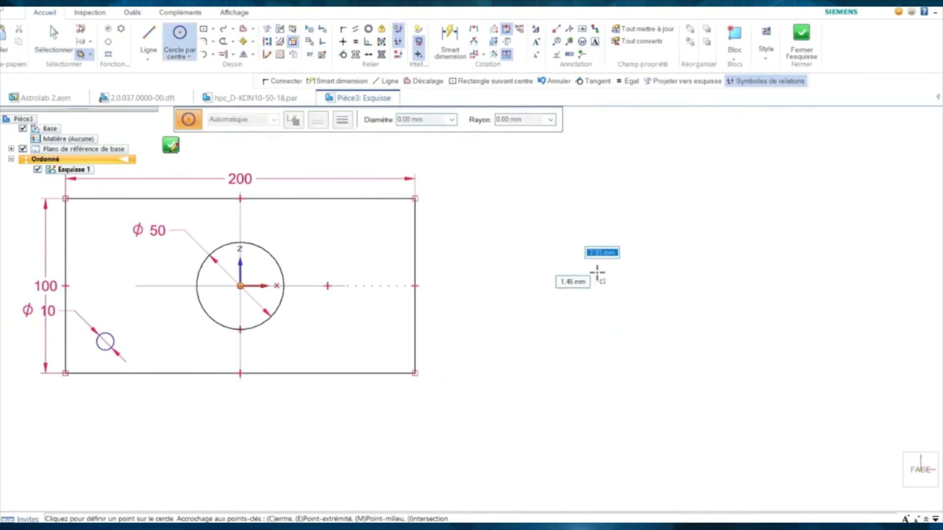
{"action": "left_click", "coordinate": [561, 245]}
{"action": "left_click", "coordinate": [718, 341]}
{"action": "left_click", "coordinate": [733, 355]}
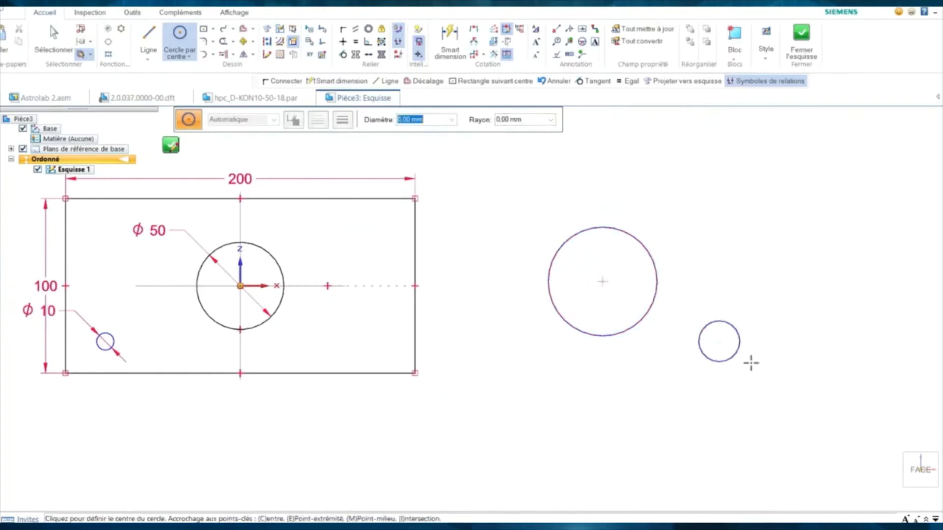
{"action": "left_click", "coordinate": [799, 277]}
{"action": "left_click", "coordinate": [767, 301]}
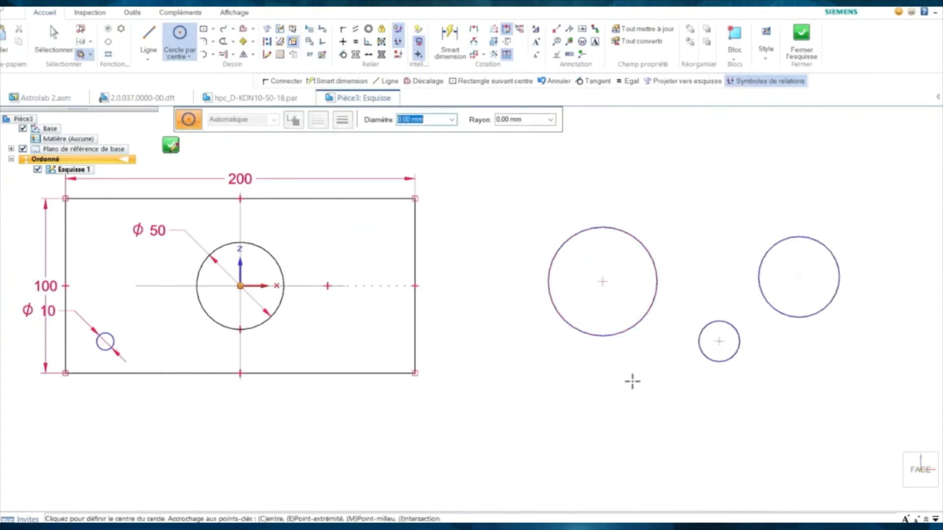
- Draw a freehand rectangle below the new circles
{"action": "middle_click_drag", "start_coordinate": [631, 381], "coordinate": [545, 319]}
{"action": "right_click_drag", "start_coordinate": [545, 320], "coordinate": [582, 367]}
{"action": "mouse_move", "coordinate": [566, 348]}
{"action": "left_mouse_down"}
{"action": "mouse_move", "coordinate": [678, 416]}
{"action": "mouse_move", "coordinate": [744, 440]}
{"action": "left_mouse_up"}
{"action": "scroll", "coordinate": [516, 341], "scroll_direction": "up", "scroll_amount": 2}
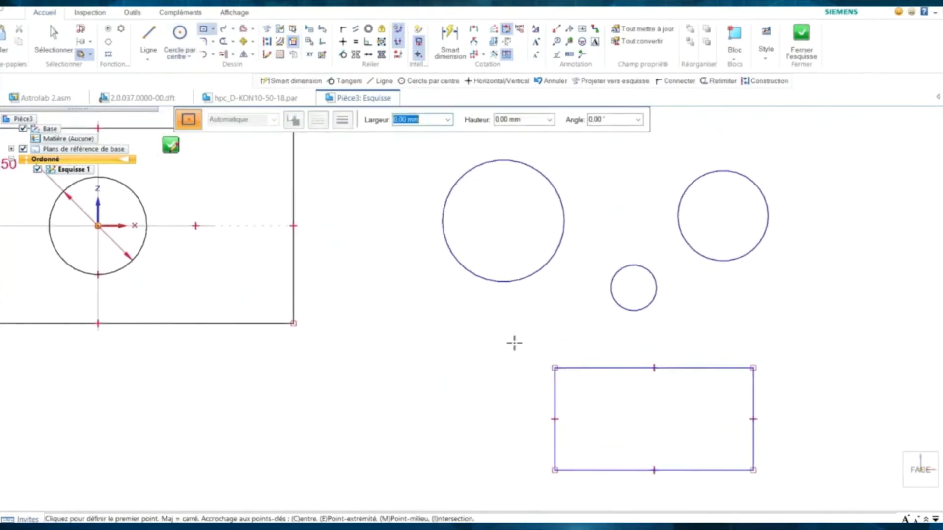
{"action": "key", "text": "Escape"}
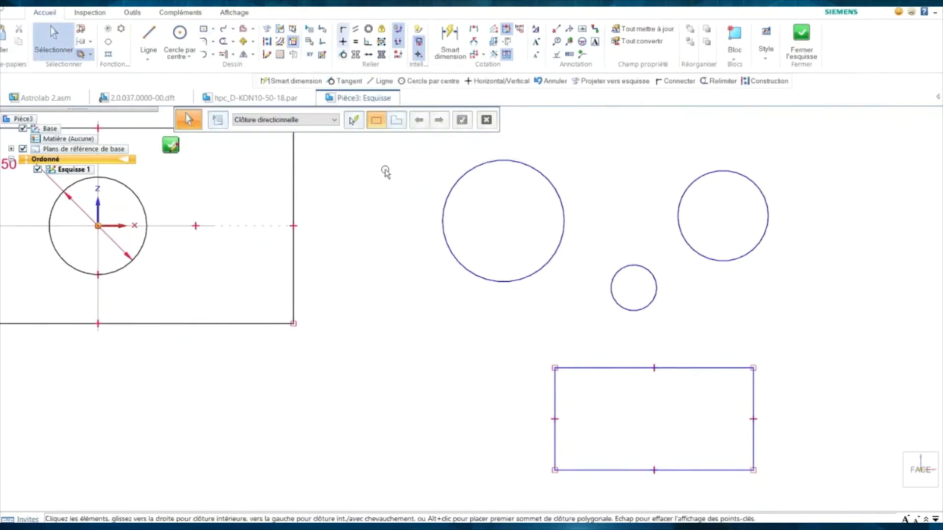
- Move the small circle onto the large circle's centre and shift the concentric pair lower
{"action": "left_click", "coordinate": [611, 280]}
{"action": "left_click_drag", "start_coordinate": [633, 288], "coordinate": [497, 253]}
{"action": "left_click", "coordinate": [498, 224]}
{"action": "left_click", "coordinate": [423, 275]}
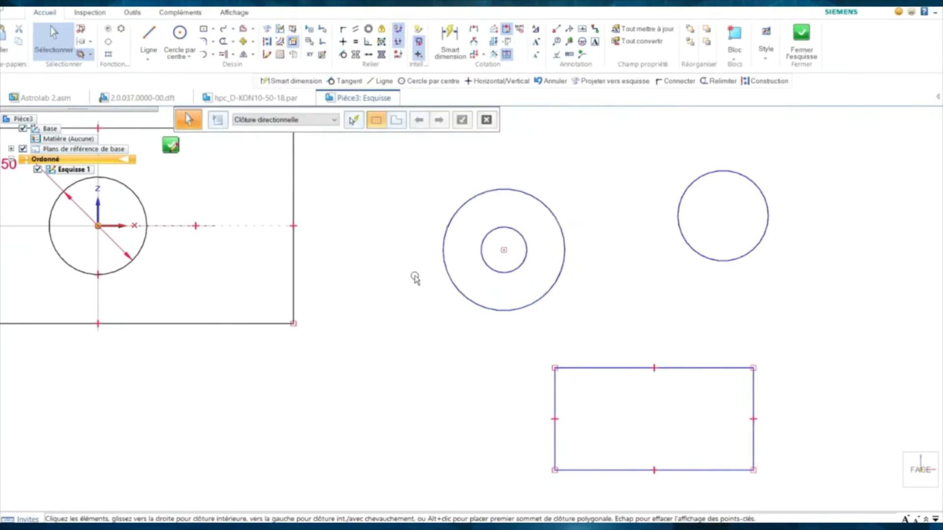
{"action": "mouse_move", "coordinate": [602, 270]}
{"action": "middle_mouse_down"}
{"action": "mouse_move", "coordinate": [589, 249]}
{"action": "mouse_move", "coordinate": [594, 258]}
{"action": "middle_mouse_up"}
{"action": "left_click", "coordinate": [907, 461]}
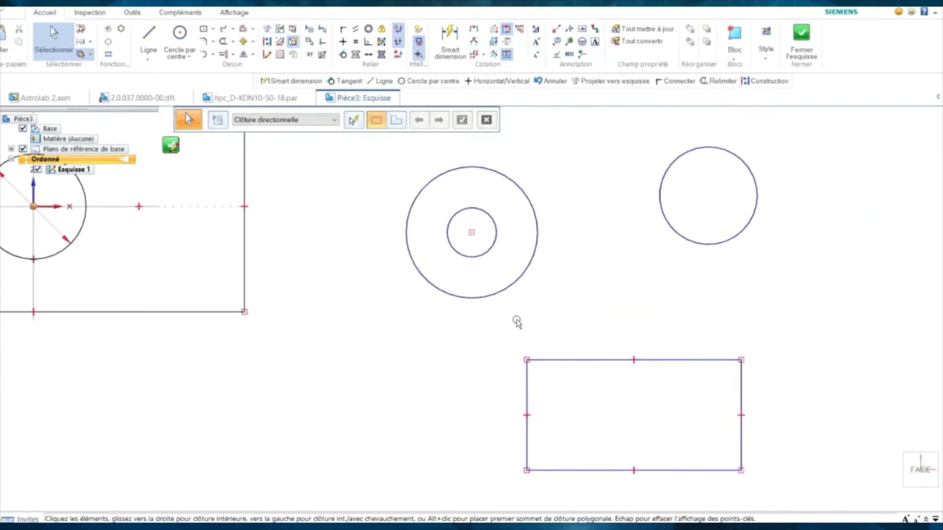
- Raise the rectangle's top edge and centre the circle pair inside the rectangle
{"action": "left_click_drag", "start_coordinate": [562, 335], "coordinate": [564, 294]}
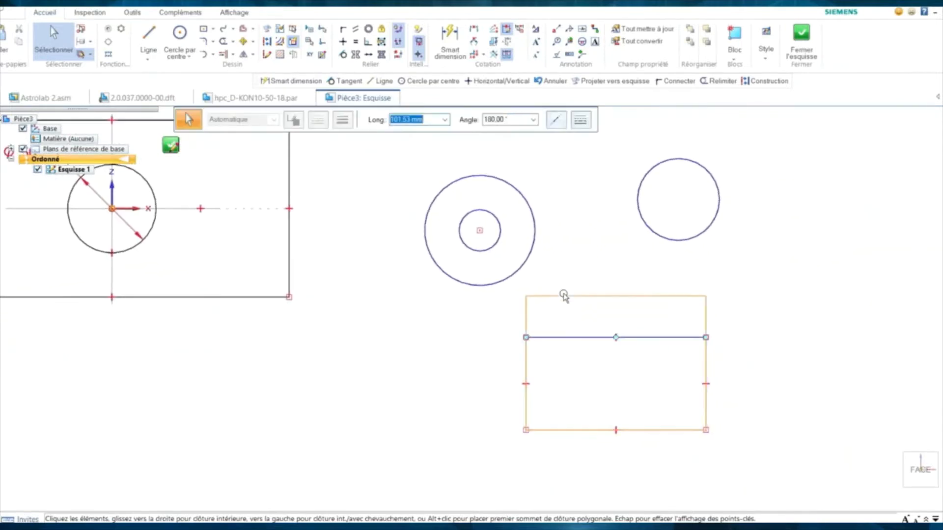
{"action": "left_click", "coordinate": [520, 269]}
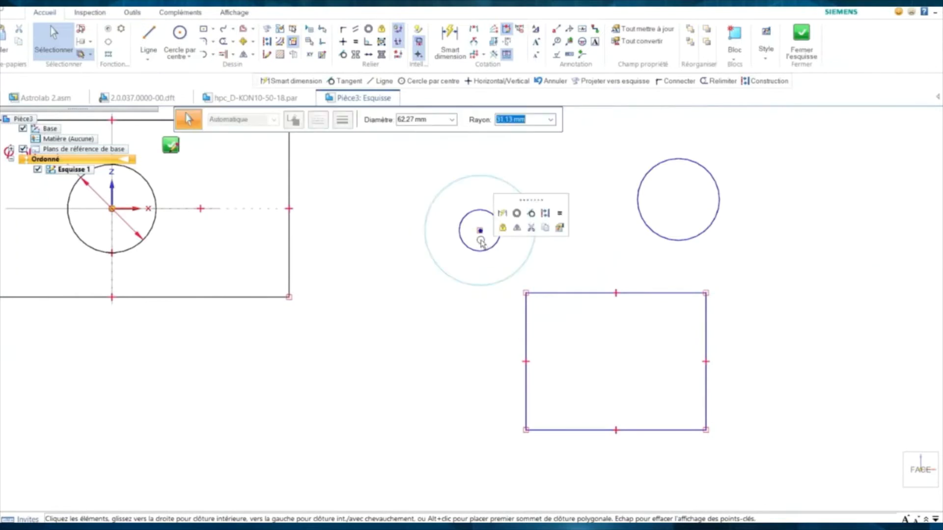
{"action": "left_click_drag", "start_coordinate": [479, 230], "coordinate": [612, 363]}
{"action": "left_click", "coordinate": [492, 343]}
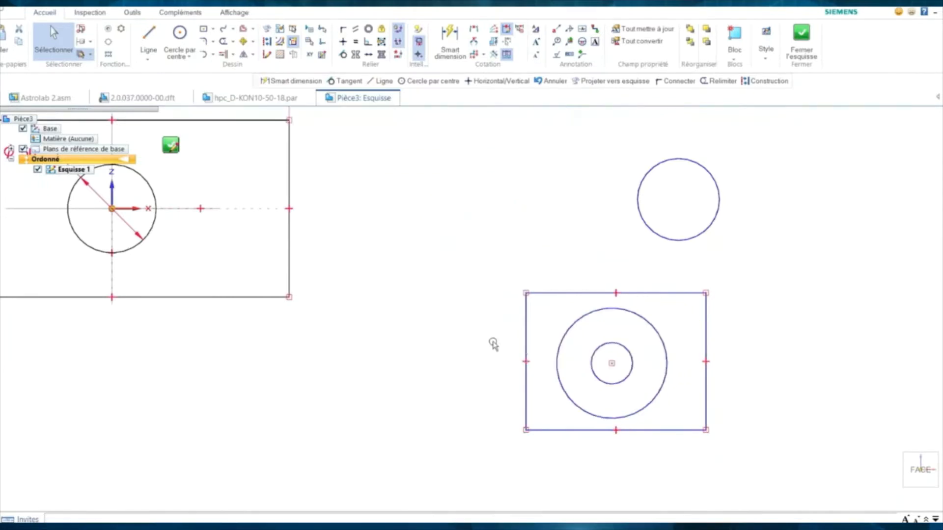
- Make the outer circle tangent to the rectangle's top edge
{"action": "left_click", "coordinate": [578, 314]}
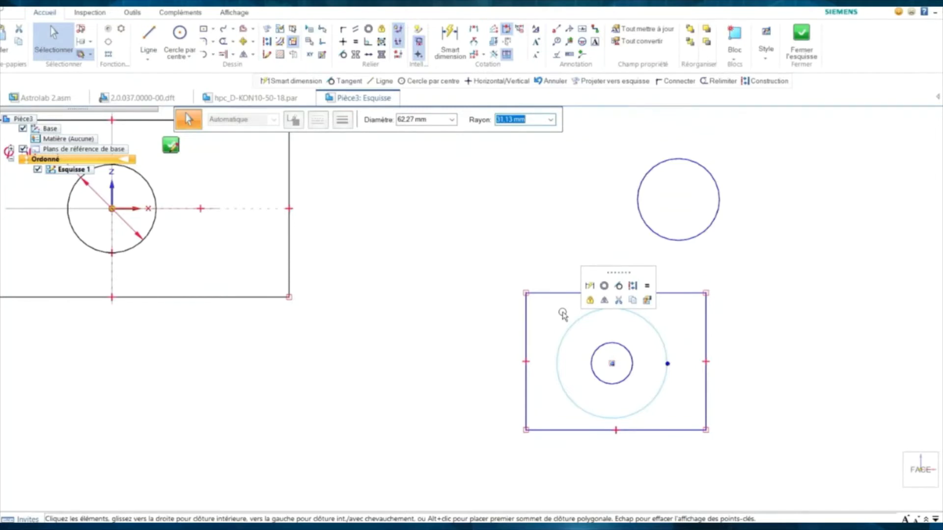
{"action": "left_click", "coordinate": [553, 294]}
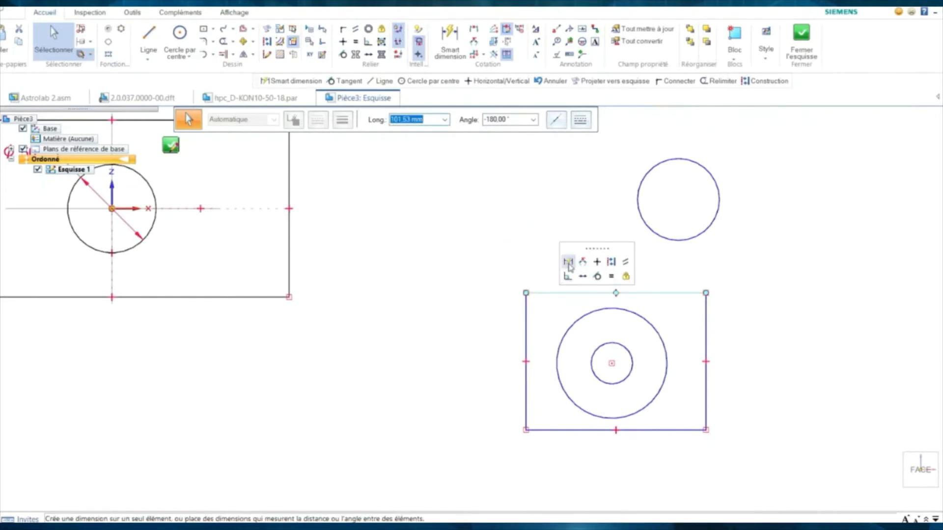
{"action": "left_click", "coordinate": [542, 275]}
{"action": "left_click", "coordinate": [580, 321]}
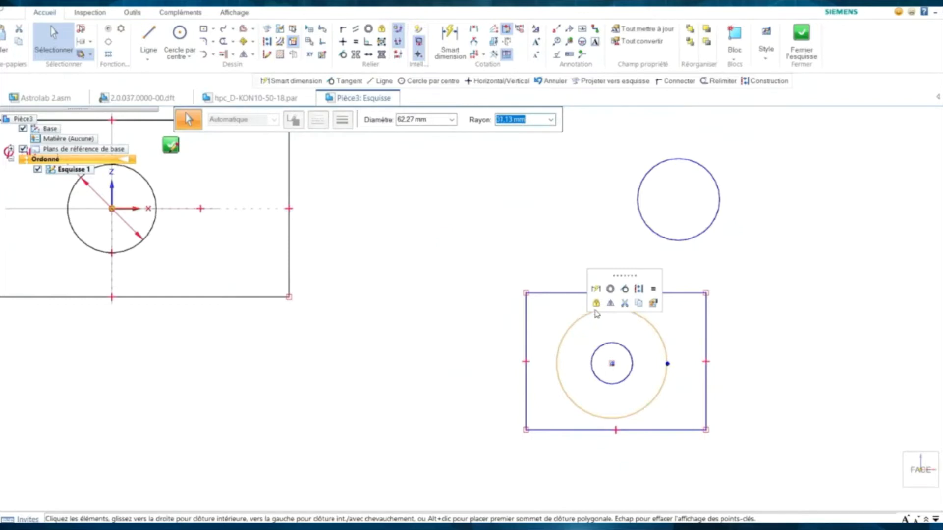
{"action": "left_click", "coordinate": [625, 289]}
{"action": "key", "text": "Escape"}
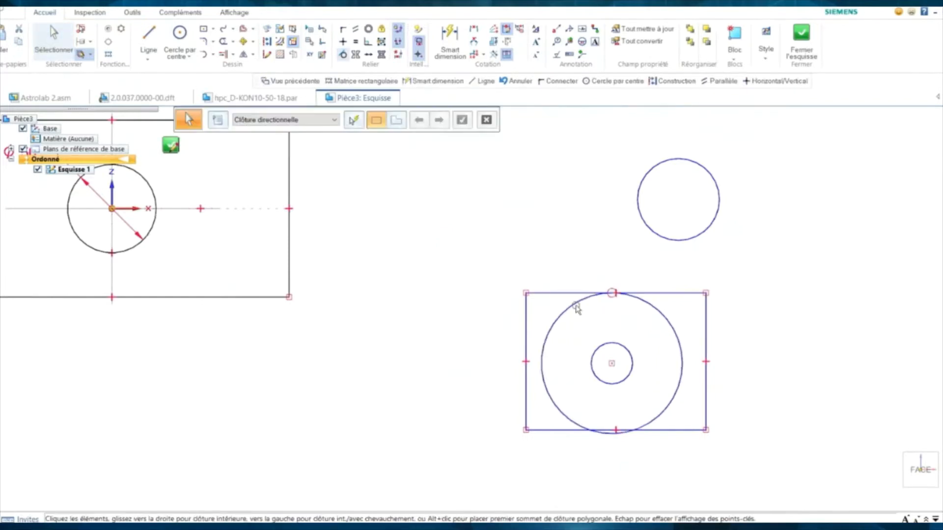
- Make the outer circle tangent to the left, bottom and right edges of the frame
{"action": "left_click", "coordinate": [565, 309]}
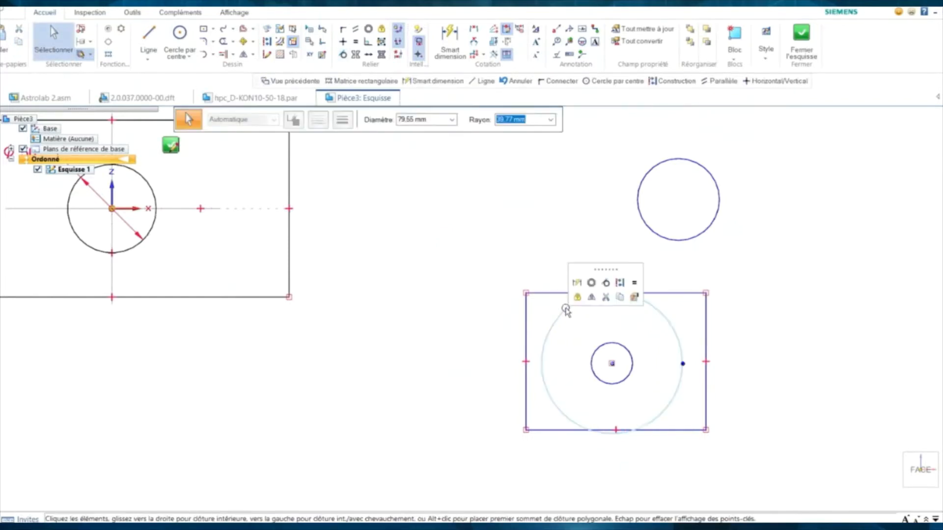
{"action": "left_click", "coordinate": [606, 283]}
{"action": "left_click", "coordinate": [526, 317]}
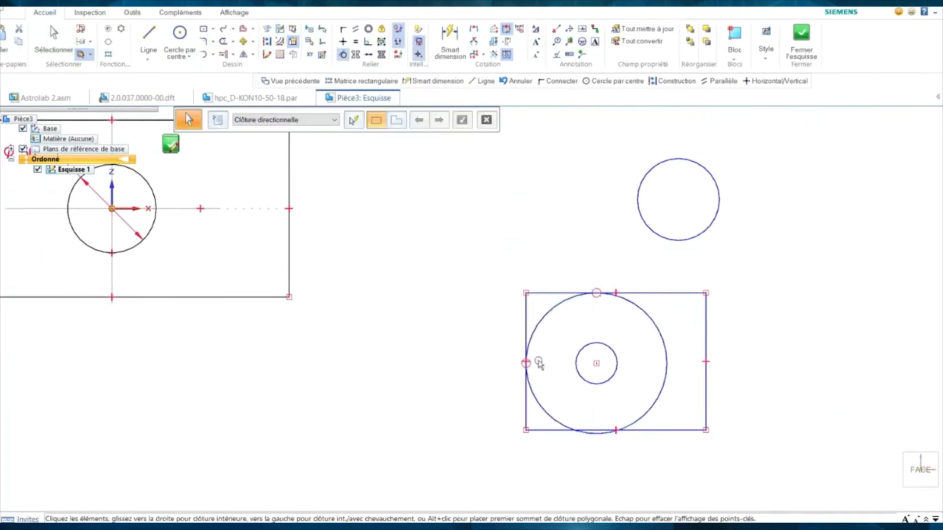
{"action": "left_click", "coordinate": [540, 407]}
{"action": "left_click", "coordinate": [595, 374]}
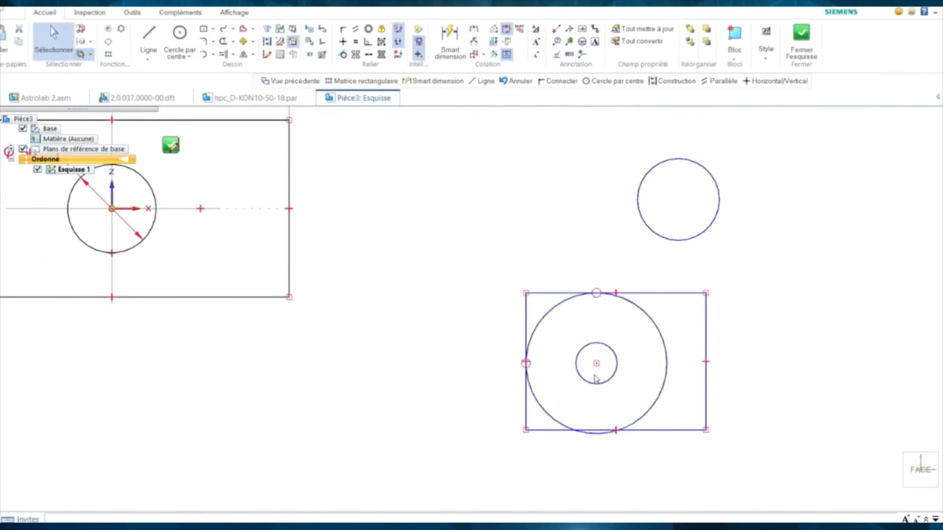
{"action": "left_click", "coordinate": [551, 430]}
{"action": "key", "text": "Escape"}
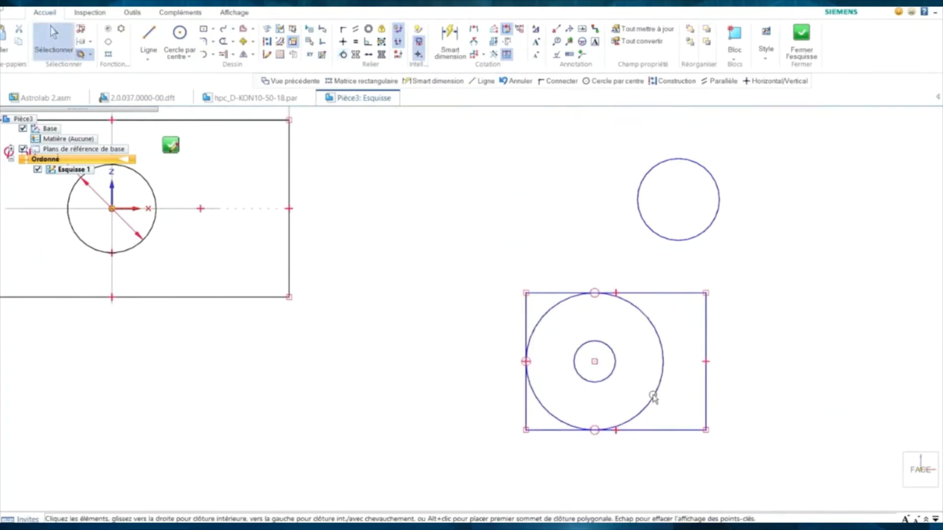
{"action": "left_click", "coordinate": [652, 395]}
{"action": "left_click", "coordinate": [700, 364]}
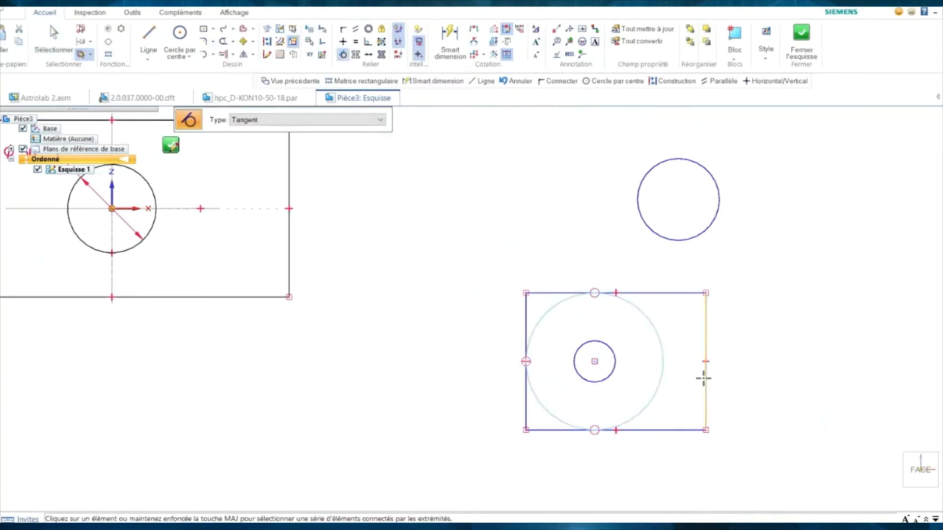
{"action": "left_click", "coordinate": [705, 376]}
{"action": "key", "text": "Escape"}
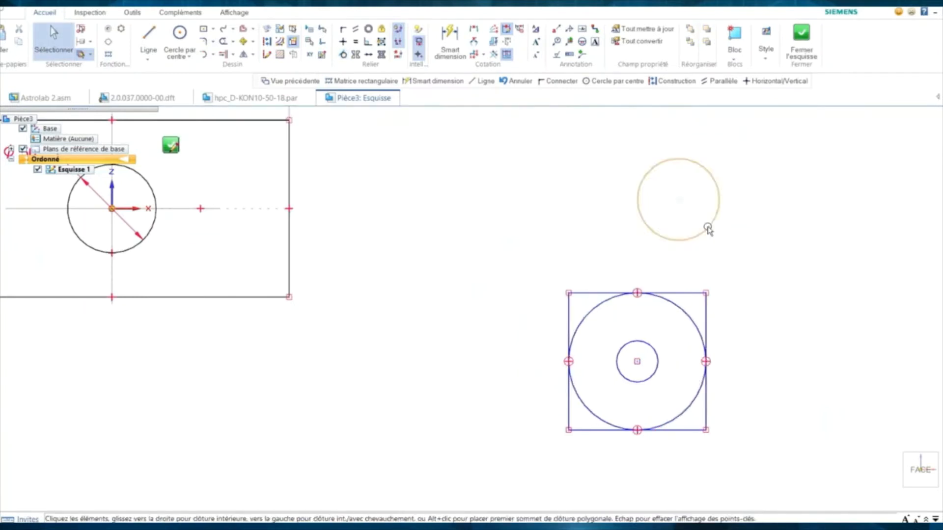
- Dimension the lone upper circle to a 50 mm diameter
{"action": "left_click", "coordinate": [708, 228]}
{"action": "left_click", "coordinate": [720, 210]}
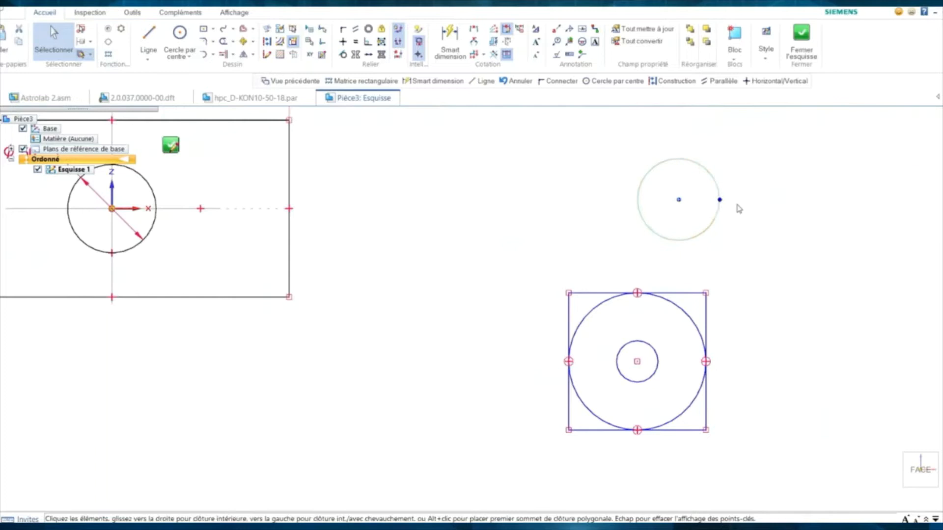
{"action": "left_click", "coordinate": [784, 231]}
{"action": "type", "text": "50"}
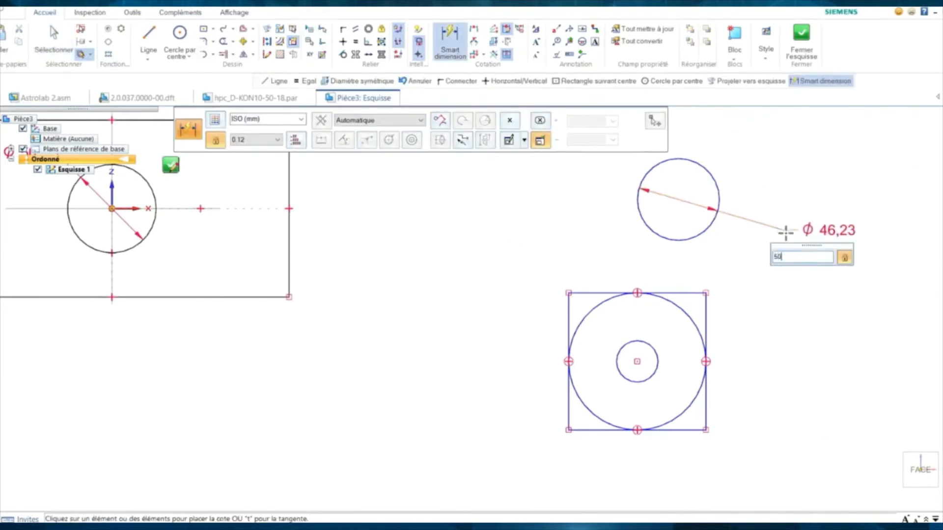
{"action": "key", "text": "Return"}
{"action": "key", "text": "Escape"}
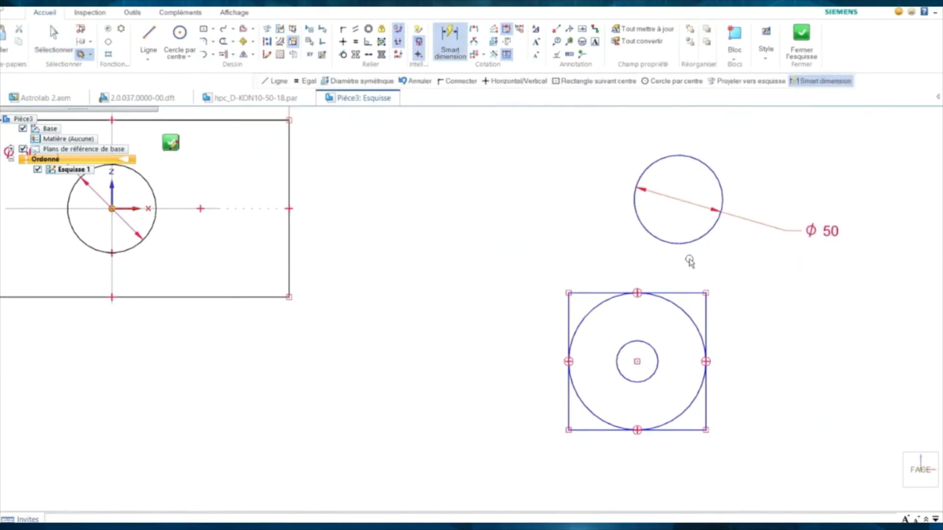
- Make the Ø50 circle concentric with the circles in the square
{"action": "left_click", "coordinate": [655, 243]}
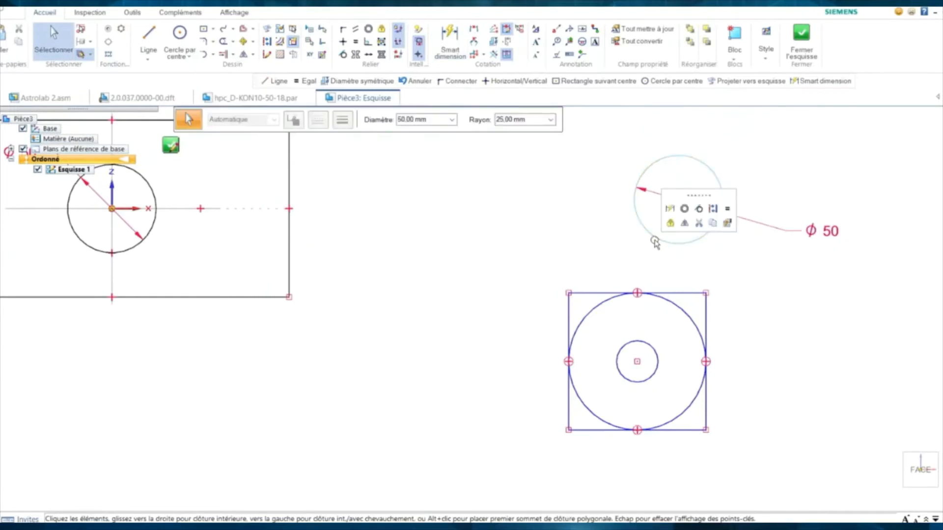
{"action": "left_click", "coordinate": [684, 210]}
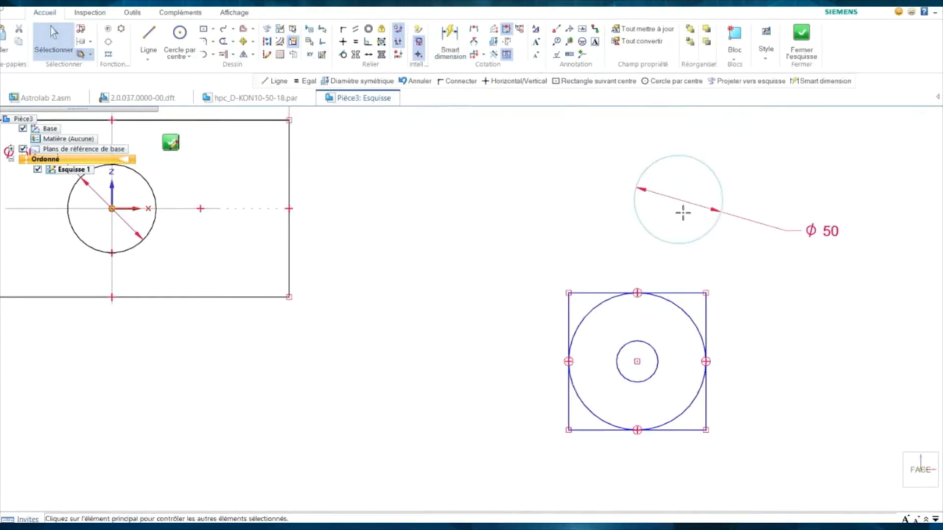
{"action": "left_click", "coordinate": [625, 350]}
{"action": "key", "text": "Escape"}
{"action": "key", "text": "Escape"}
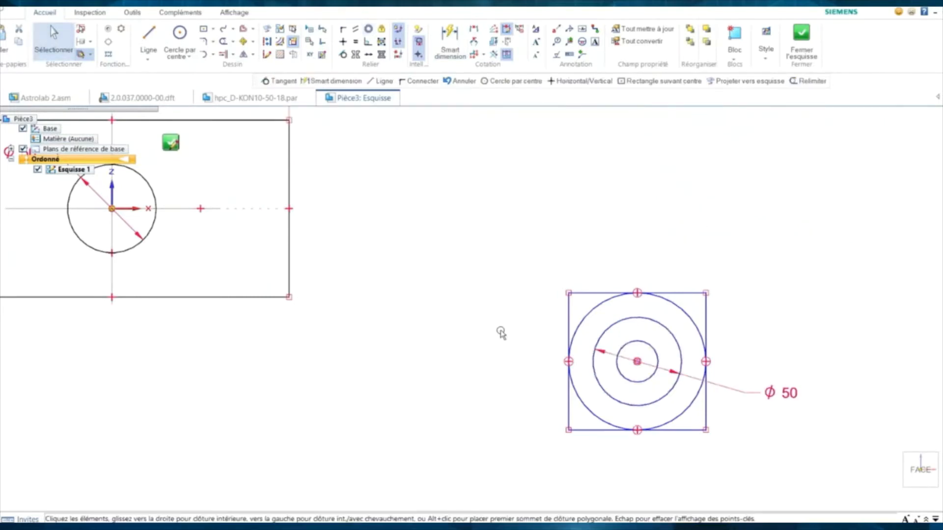
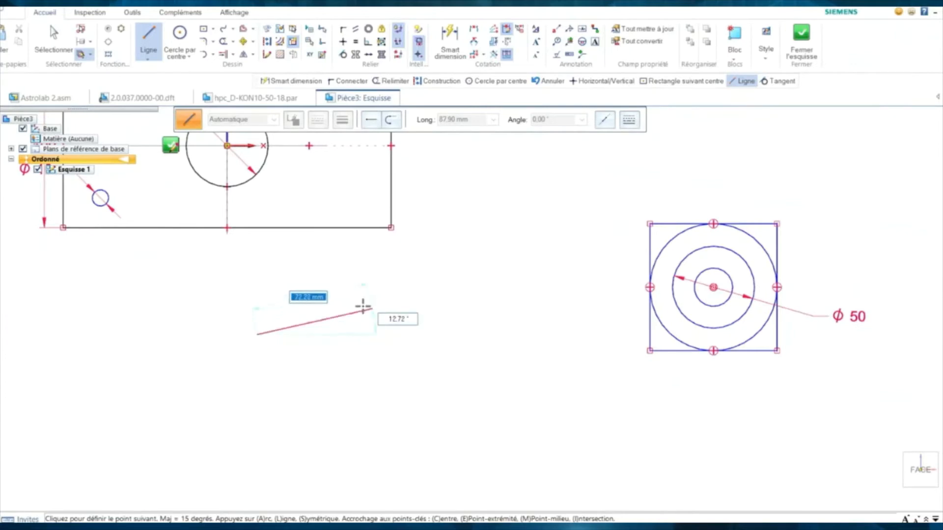
- Draw a closed slot below the rectangle: two parallel lines joined by half-circle ends
{"action": "left_click", "coordinate": [401, 334]}
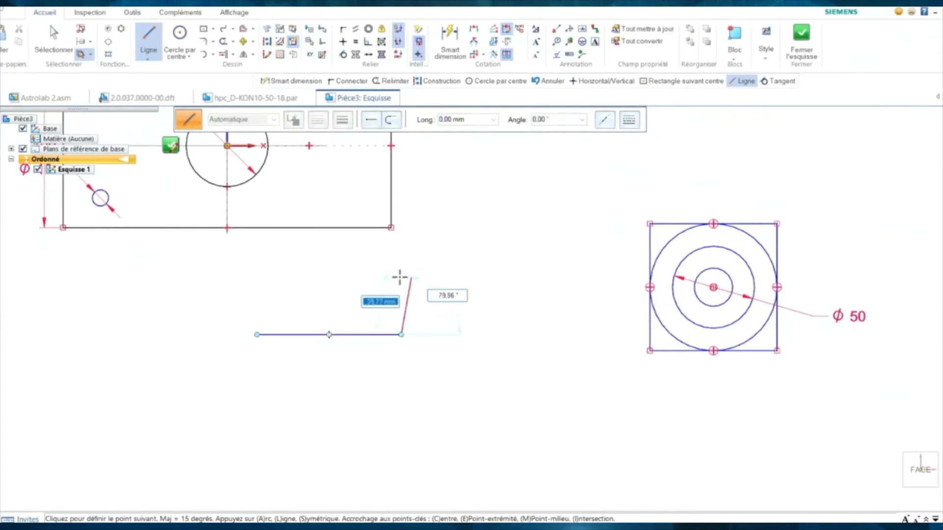
{"action": "key", "text": "a"}
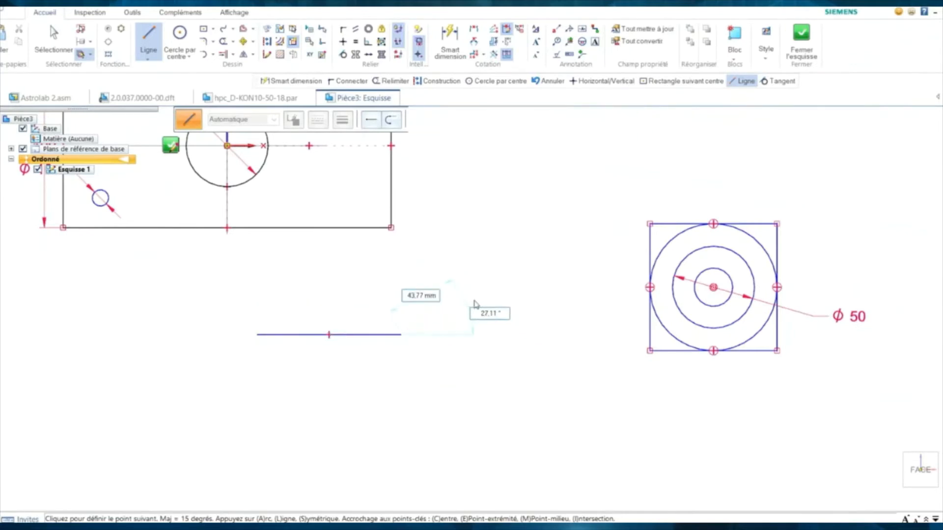
{"action": "left_click", "coordinate": [400, 393]}
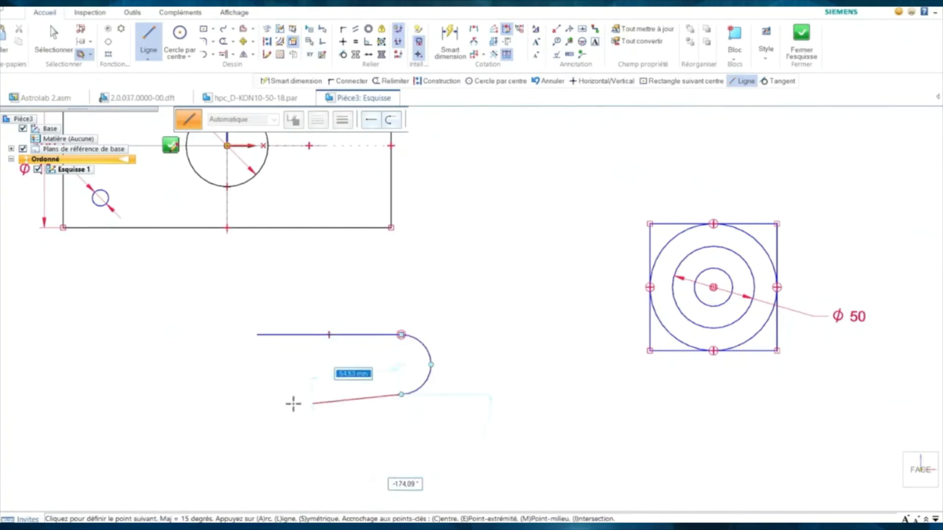
{"action": "left_click", "coordinate": [257, 393]}
{"action": "key", "text": "a"}
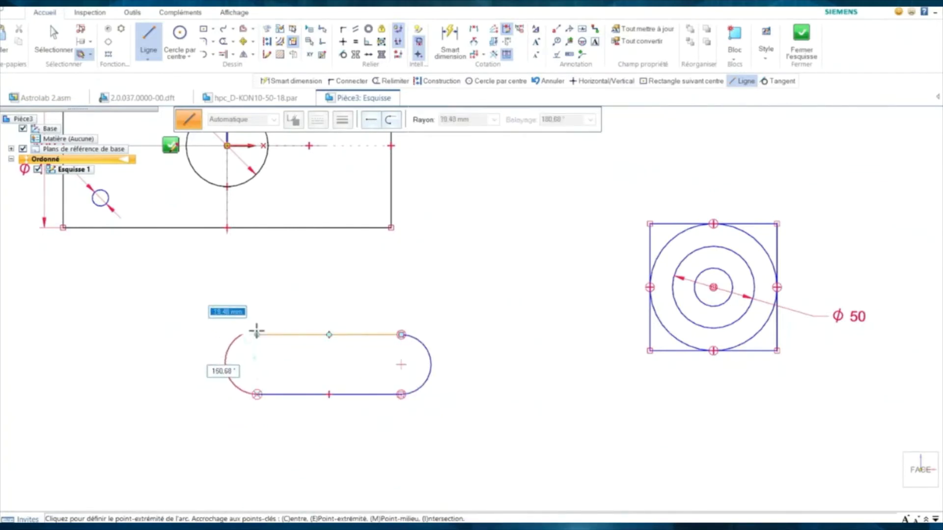
{"action": "left_click", "coordinate": [256, 334]}
{"action": "key", "text": "Escape"}
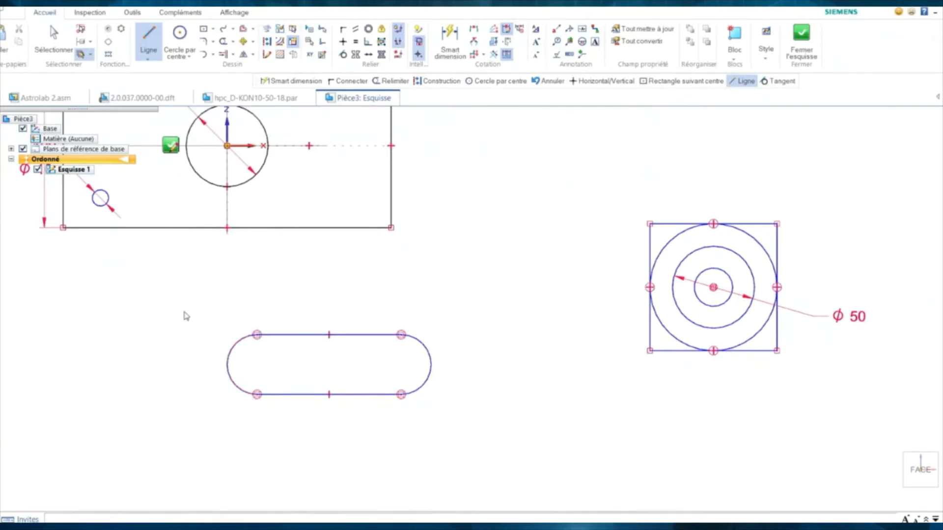
- Drag the slot's left end inward to shorten the slot
{"action": "left_click", "coordinate": [272, 339]}
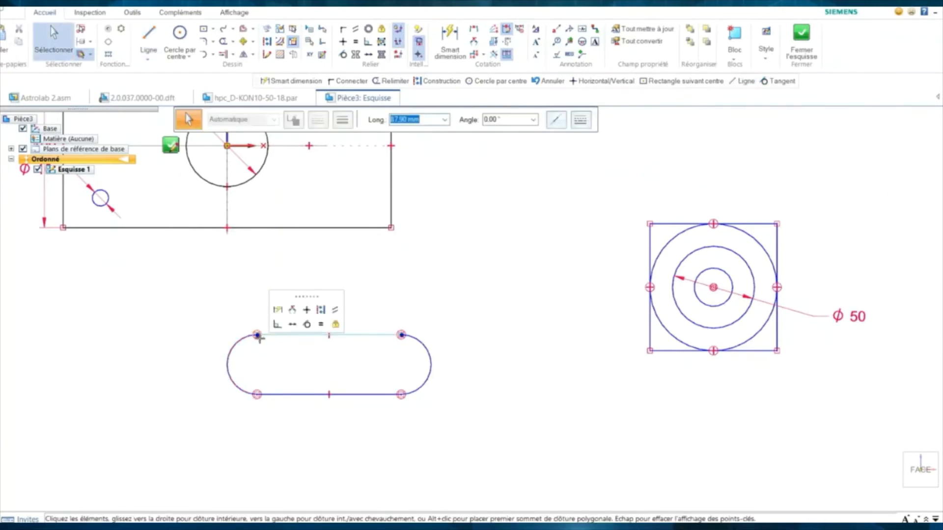
{"action": "left_click_drag", "start_coordinate": [257, 335], "coordinate": [292, 333]}
{"action": "left_click", "coordinate": [223, 326]}
{"action": "middle_click_drag", "start_coordinate": [189, 337], "coordinate": [217, 341], "text": "shift"}
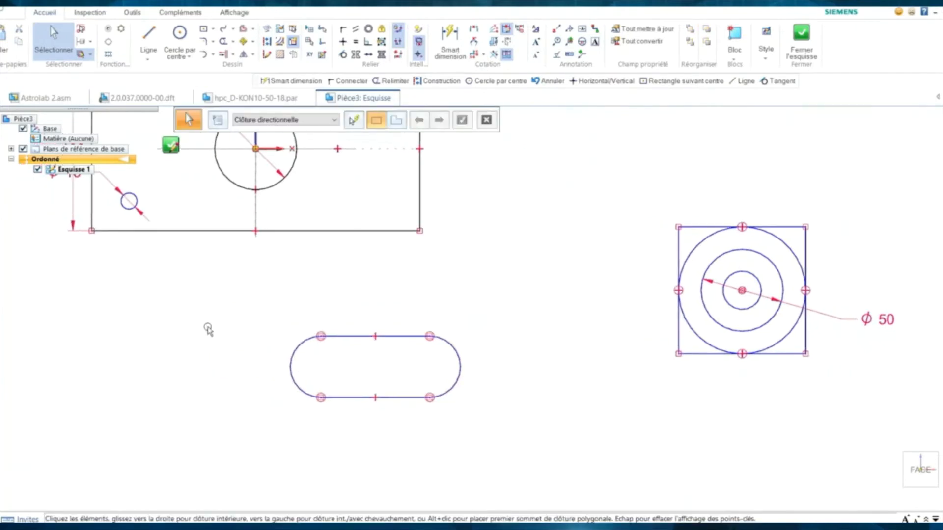
- Draw a three-point arc to the left of the straight slot
{"action": "left_click", "coordinate": [213, 54]}
{"action": "left_click", "coordinate": [218, 84]}
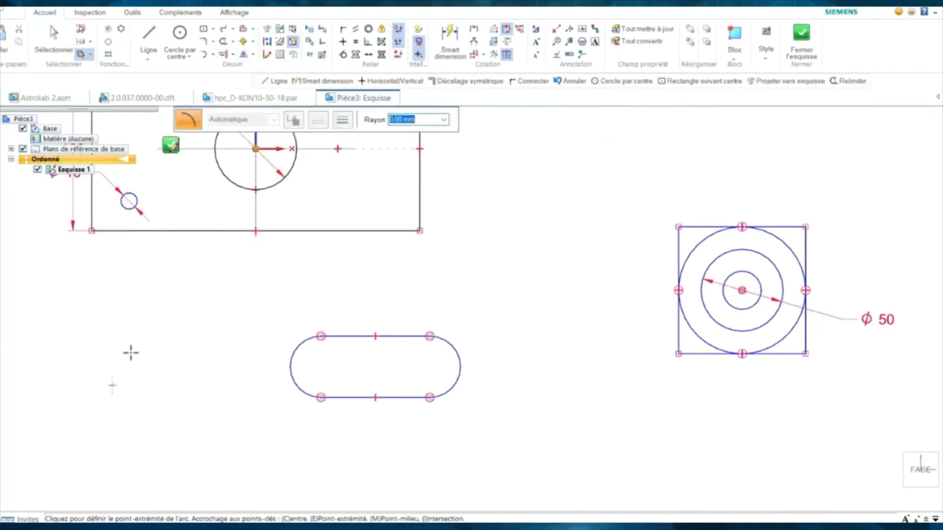
{"action": "left_click", "coordinate": [228, 301]}
{"action": "left_click", "coordinate": [169, 311]}
{"action": "key", "text": "Escape"}
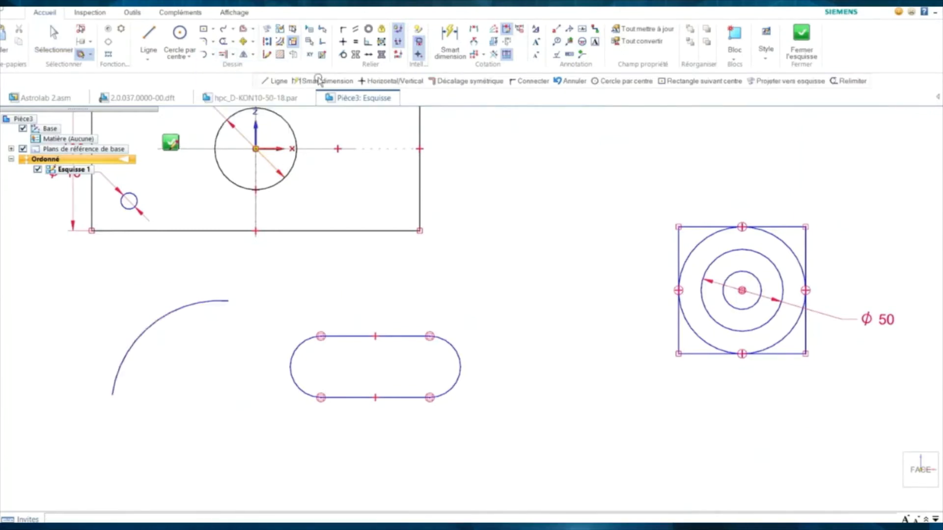
- Offset the arc symmetrically with a 20 mm width into a curved slot
{"action": "left_click", "coordinate": [253, 29]}
{"action": "left_click", "coordinate": [267, 40]}
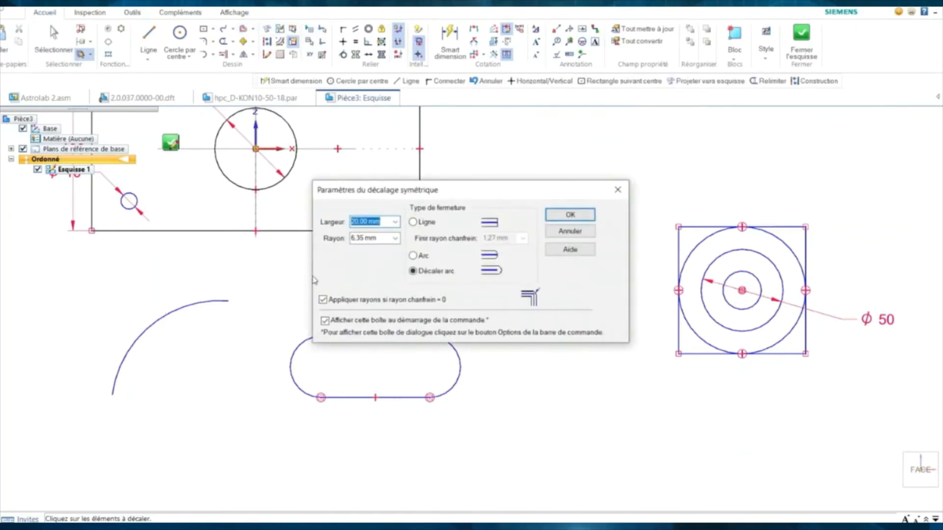
{"action": "left_click", "coordinate": [556, 228]}
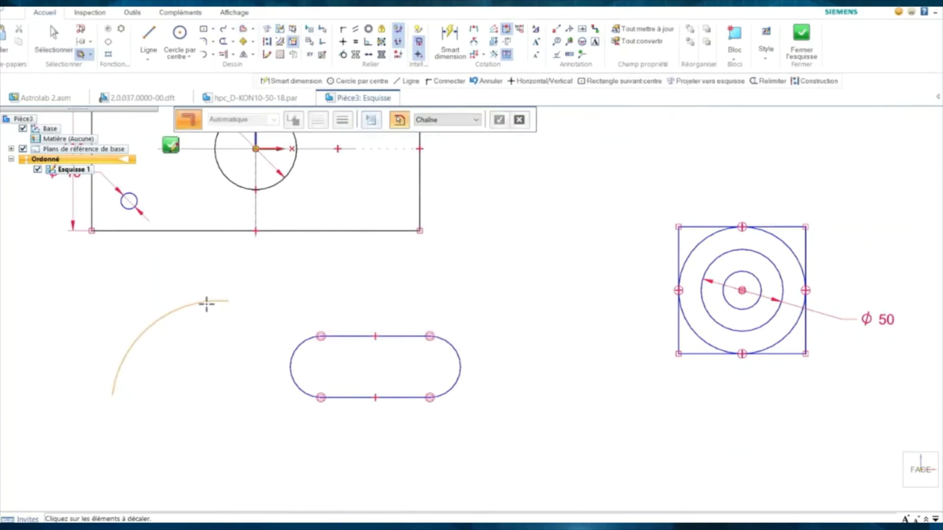
{"action": "left_click", "coordinate": [153, 294]}
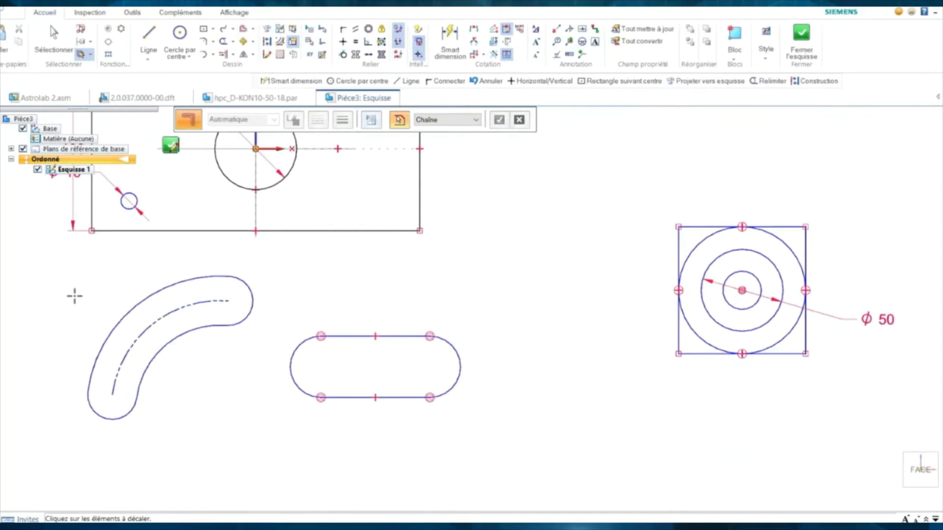
{"action": "key", "text": "Escape"}
- Drag the dashed centre arc to enlarge the curved slot's radius and sweep
{"action": "left_click", "coordinate": [139, 342]}
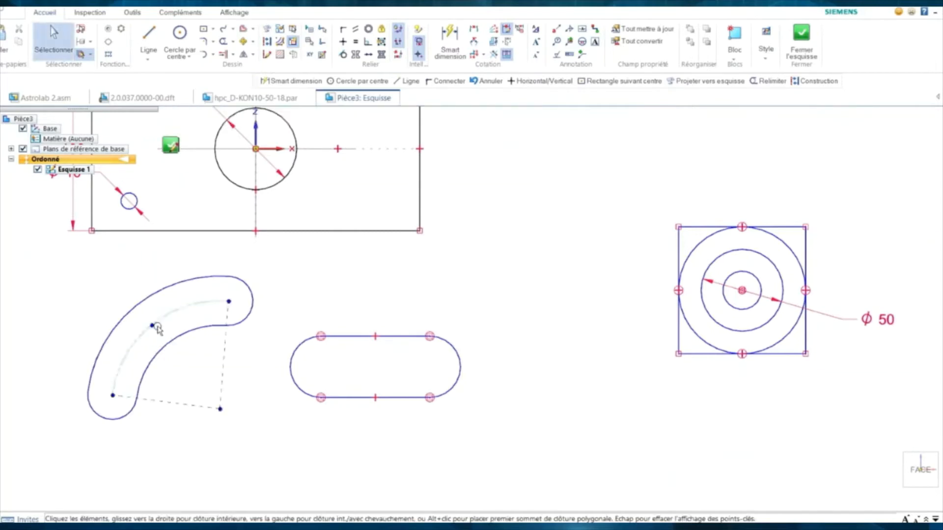
{"action": "left_click_drag", "start_coordinate": [157, 329], "coordinate": [122, 305]}
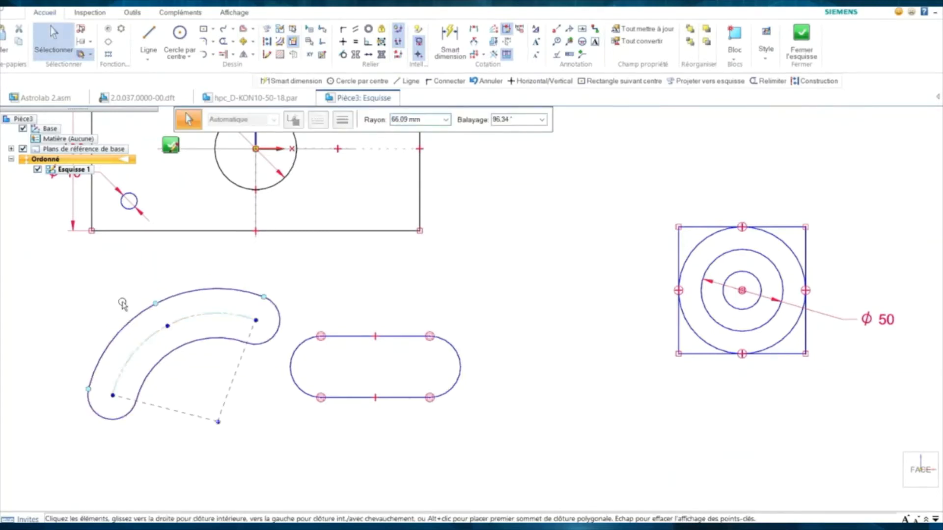
{"action": "left_click", "coordinate": [106, 297]}
{"action": "middle_click_drag", "start_coordinate": [100, 311], "coordinate": [161, 320], "text": "shift"}
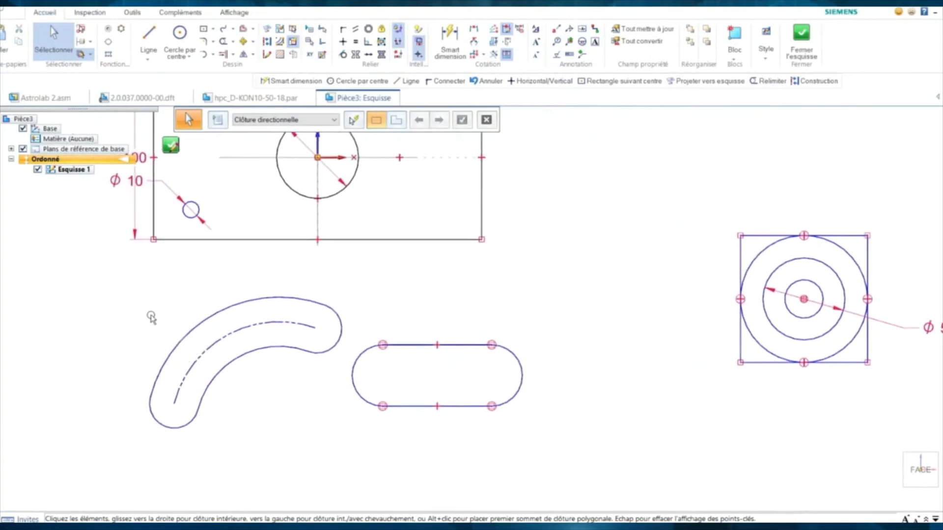
- Add a Smart Dimension to the curved slot's centre arc in arc-length mode, reading 111,13
{"action": "right_click", "coordinate": [151, 317]}
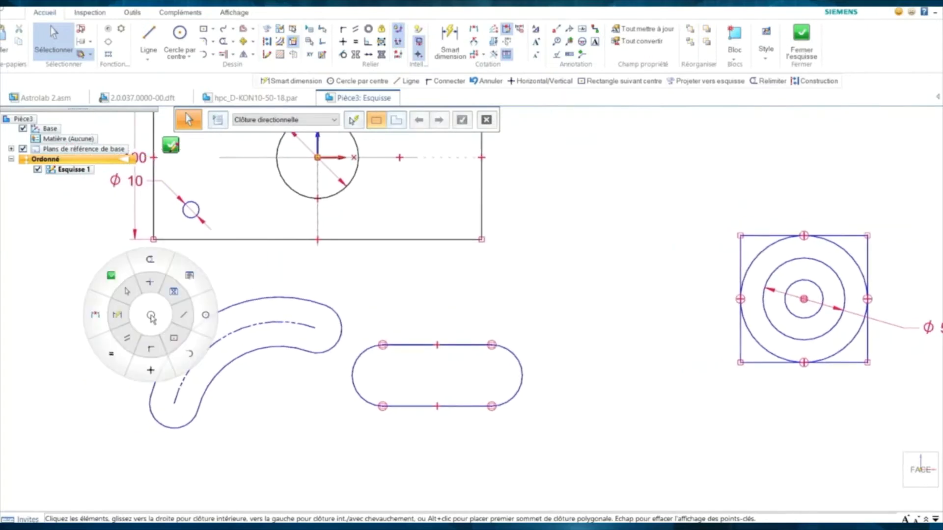
{"action": "left_click", "coordinate": [118, 322]}
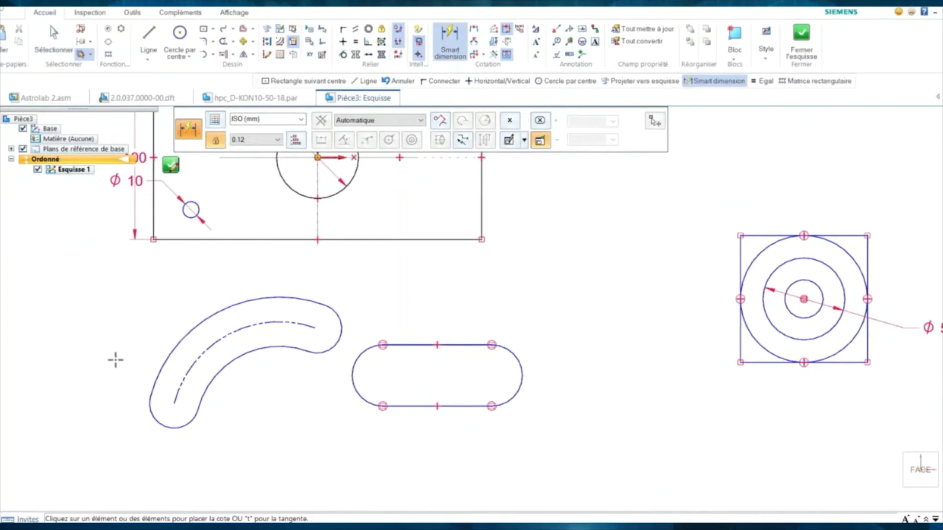
{"action": "left_click", "coordinate": [178, 386]}
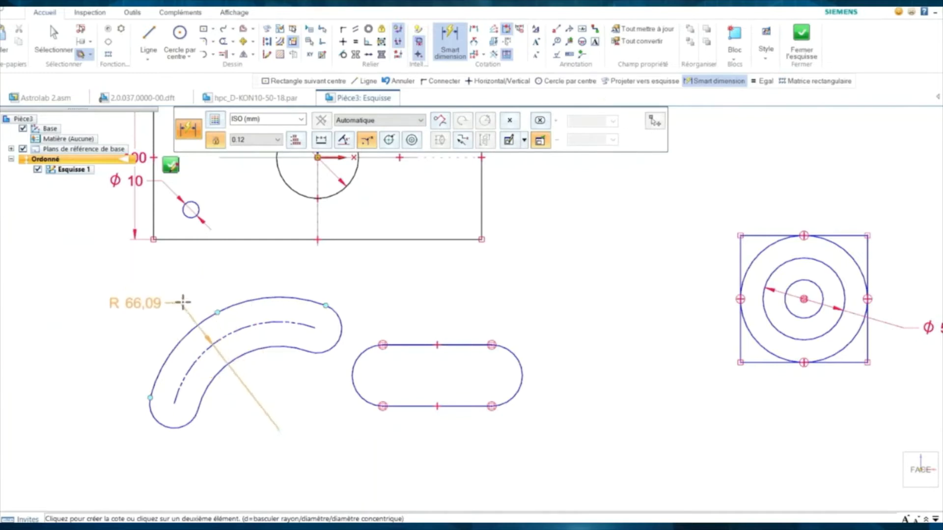
{"action": "left_click", "coordinate": [389, 141]}
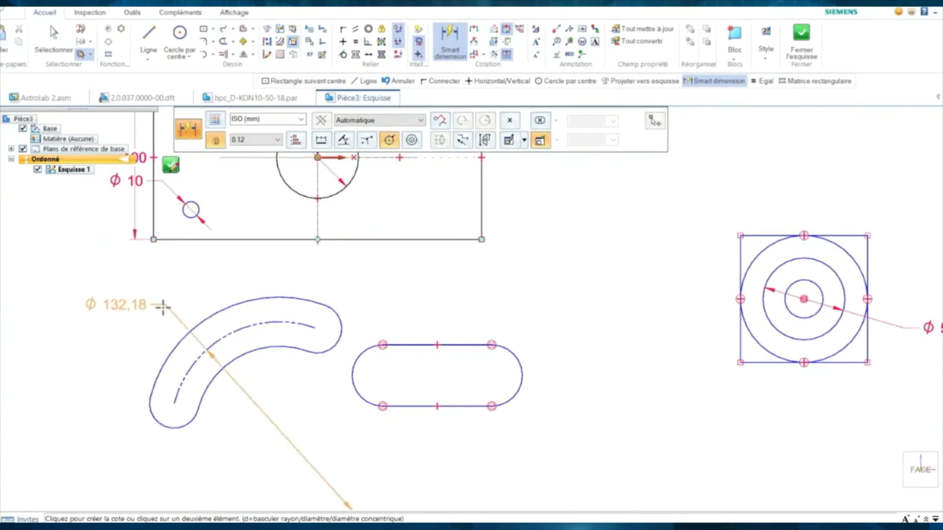
{"action": "left_click", "coordinate": [344, 141]}
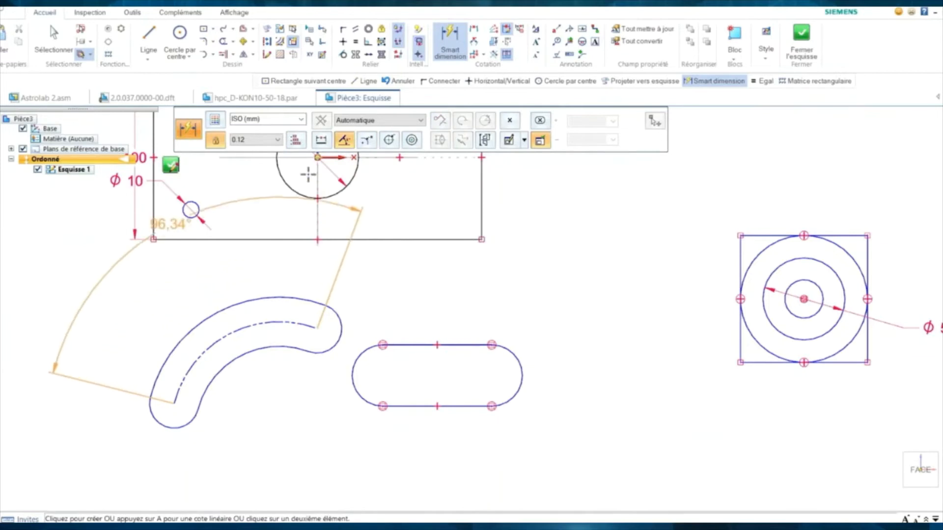
{"action": "left_click", "coordinate": [321, 140]}
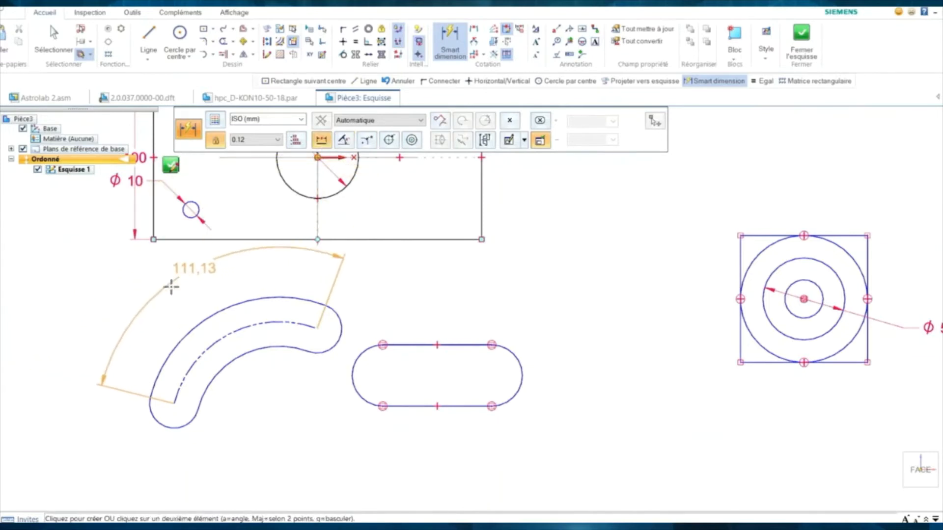
{"action": "left_click", "coordinate": [136, 294]}
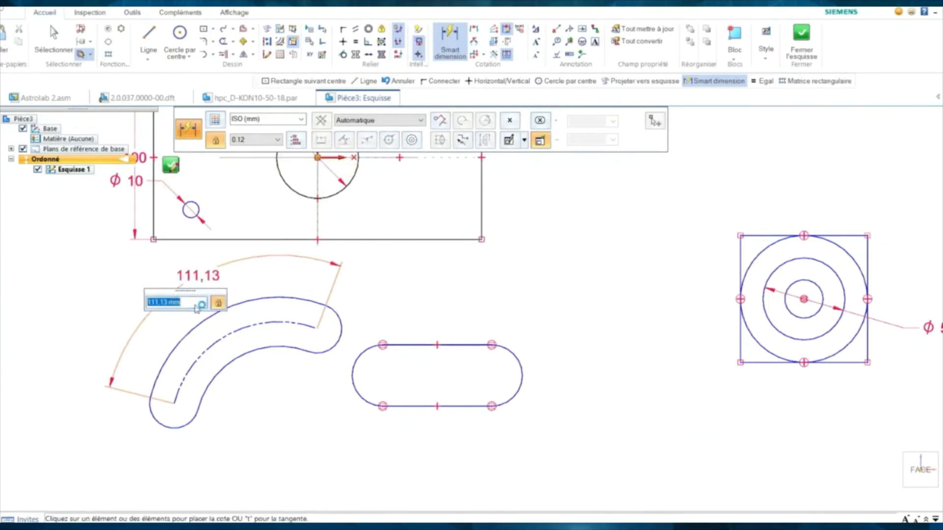
{"action": "key", "text": "Escape"}
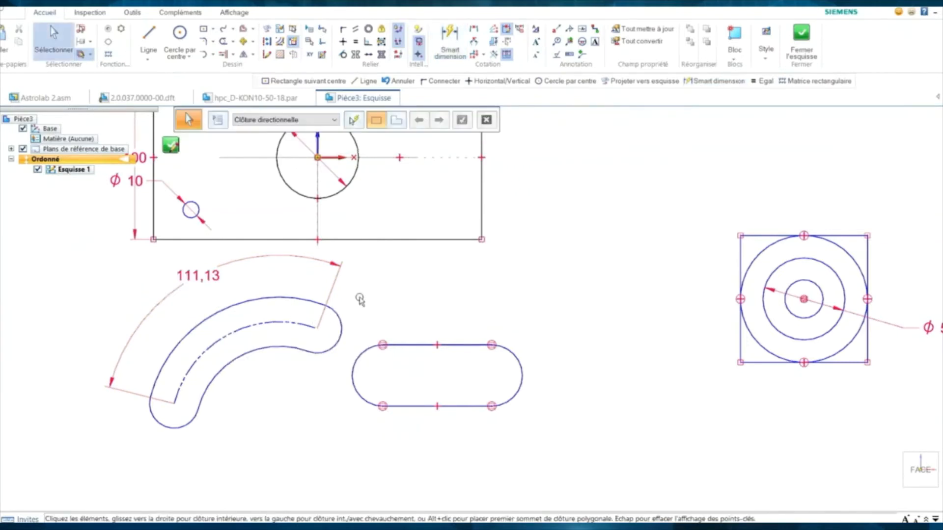
- Switch to Freesketch with circle and rectangle recognition turned off
{"action": "middle_click_drag", "start_coordinate": [392, 305], "coordinate": [402, 370], "text": "shift"}
{"action": "middle_click_drag", "start_coordinate": [418, 290], "coordinate": [381, 279], "text": "shift"}
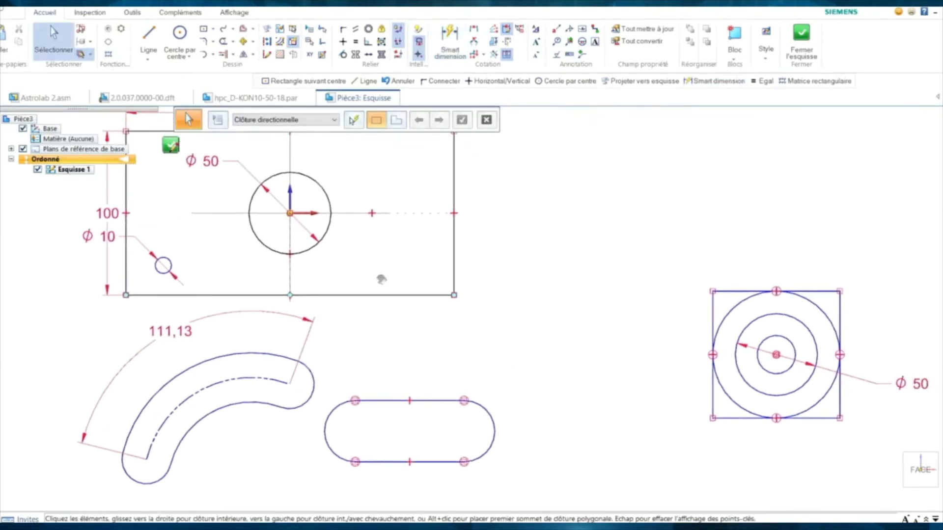
{"action": "middle_click_drag", "start_coordinate": [375, 239], "coordinate": [385, 273], "text": "shift"}
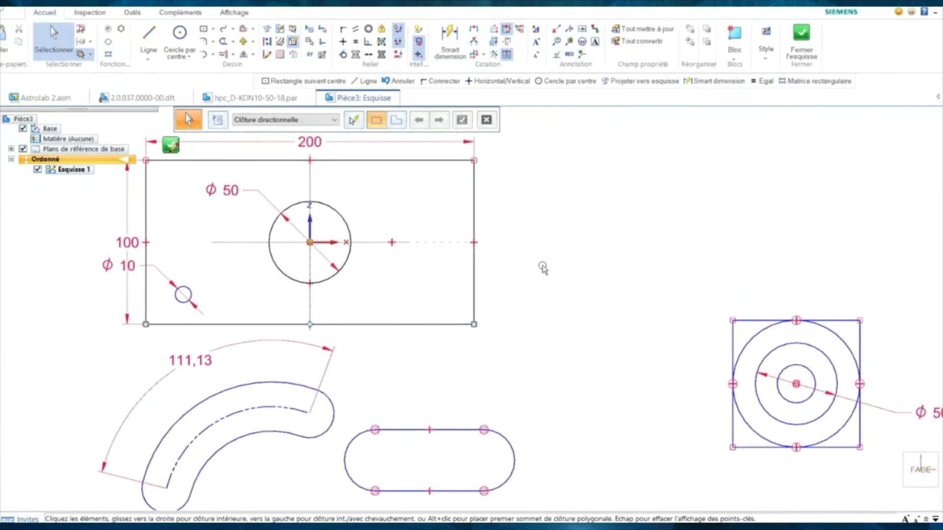
{"action": "scroll", "coordinate": [542, 265], "scroll_direction": "down", "scroll_amount": 2}
{"action": "middle_click_drag", "start_coordinate": [523, 240], "coordinate": [433, 262], "text": "shift"}
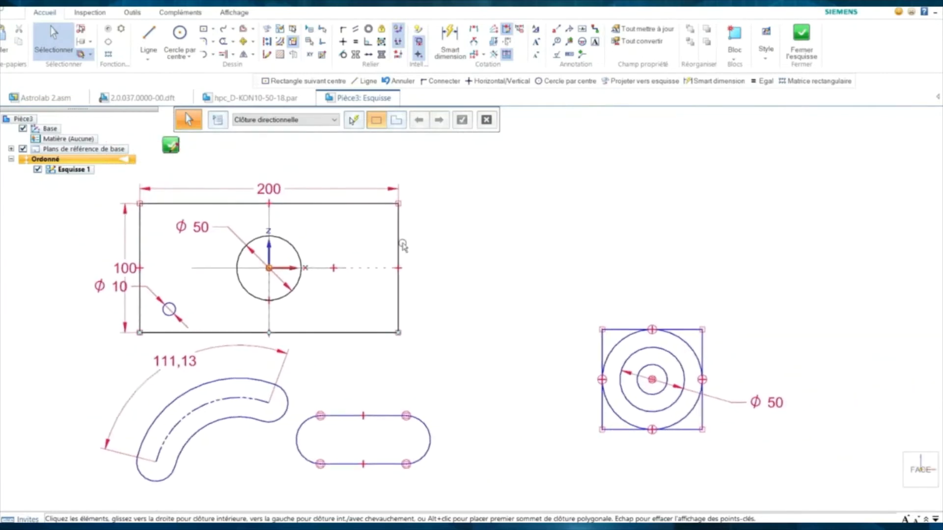
{"action": "left_click", "coordinate": [148, 58]}
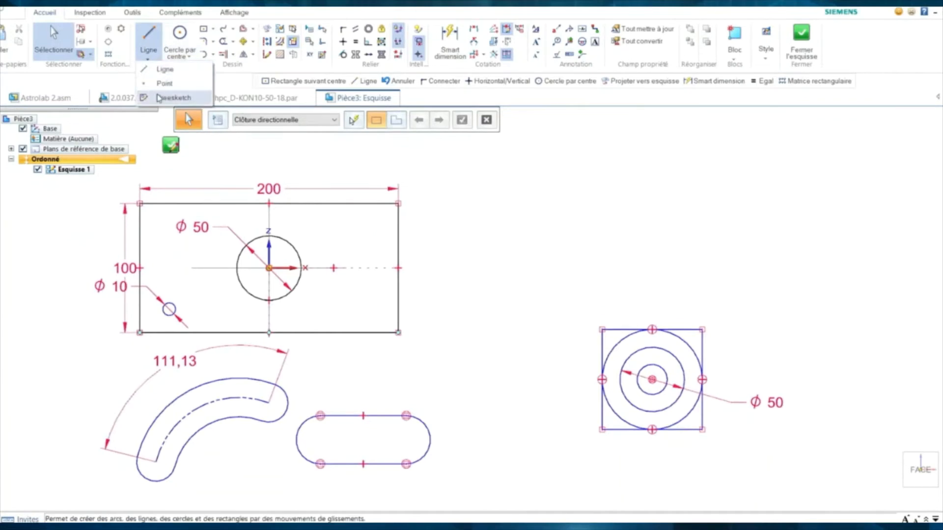
{"action": "left_click", "coordinate": [187, 99]}
{"action": "left_click", "coordinate": [461, 122]}
{"action": "left_click", "coordinate": [484, 122]}
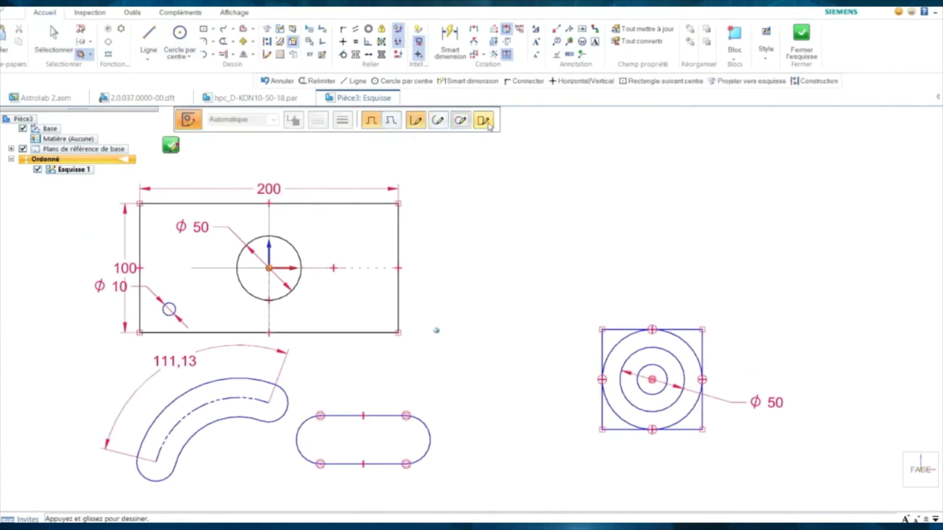
- Freehand a stepped outline right of the rectangle, cleaned into straight horizontal and vertical lines
{"action": "middle_click_drag", "start_coordinate": [504, 215], "coordinate": [392, 299], "text": "shift"}
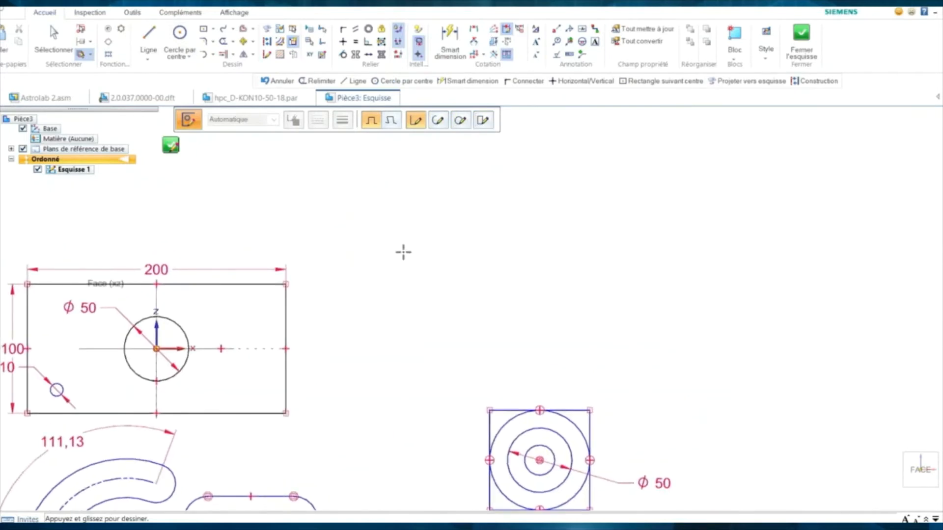
{"action": "mouse_move", "coordinate": [495, 169]}
{"action": "left_mouse_down"}
{"action": "mouse_move", "coordinate": [479, 169]}
{"action": "mouse_move", "coordinate": [531, 202]}
{"action": "left_mouse_up"}
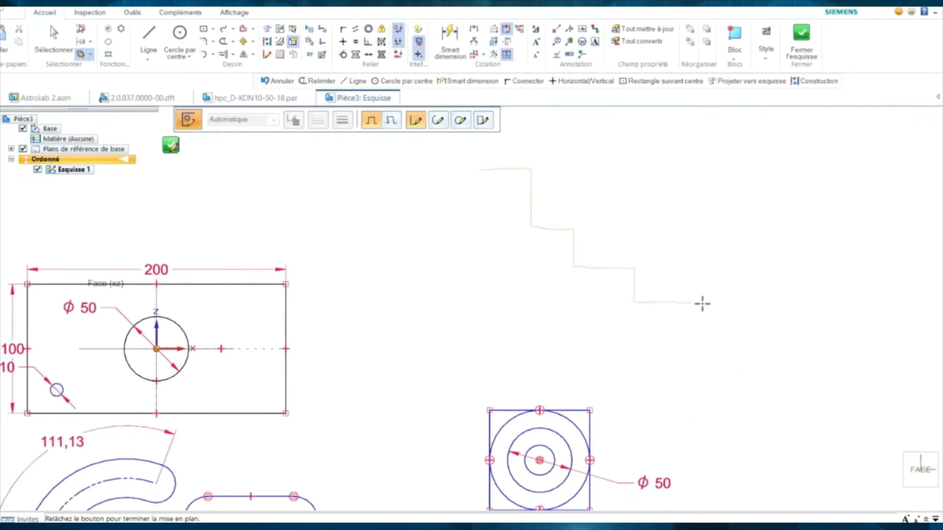
{"action": "left_click_drag", "start_coordinate": [474, 189], "coordinate": [472, 134]}
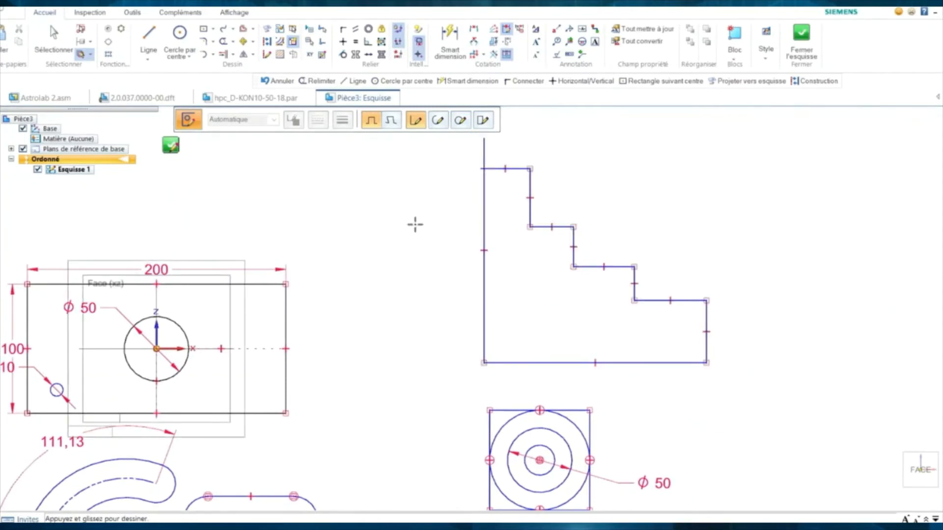
- Join the left line's top end to the top line to close the outline's corner
{"action": "key", "text": "Escape"}
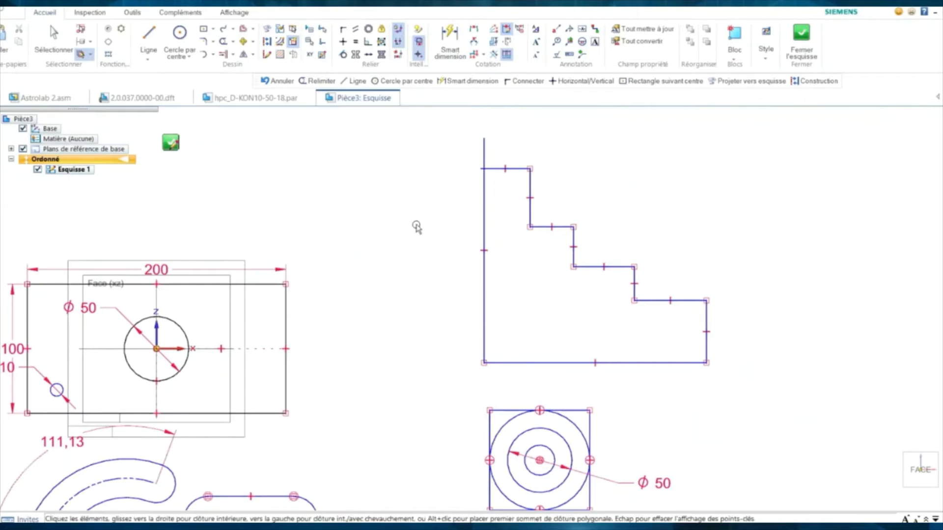
{"action": "scroll", "coordinate": [448, 194], "scroll_direction": "up", "scroll_amount": 3}
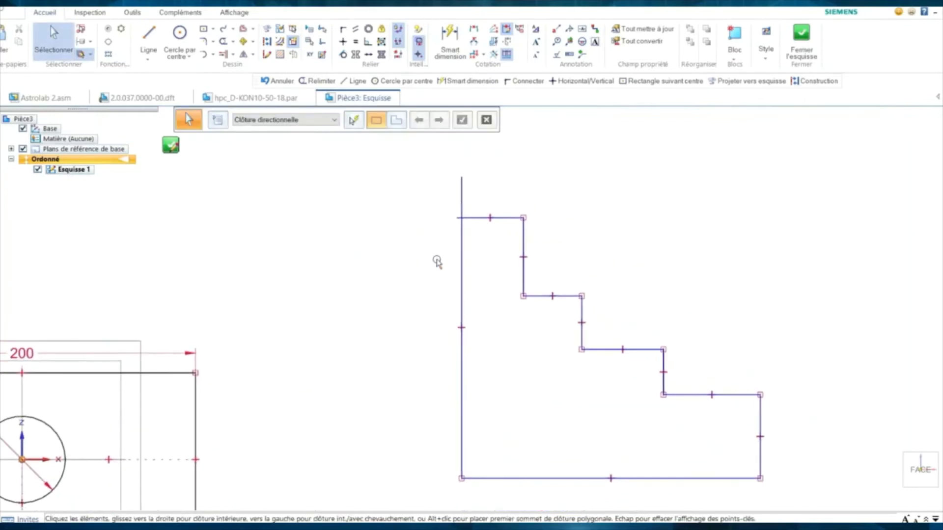
{"action": "left_click_drag", "start_coordinate": [461, 180], "coordinate": [456, 217]}
{"action": "left_click", "coordinate": [382, 246]}
- Make the first small step's horizontal and vertical edges equal in length
{"action": "scroll", "coordinate": [379, 273], "scroll_direction": "down", "scroll_amount": 2}
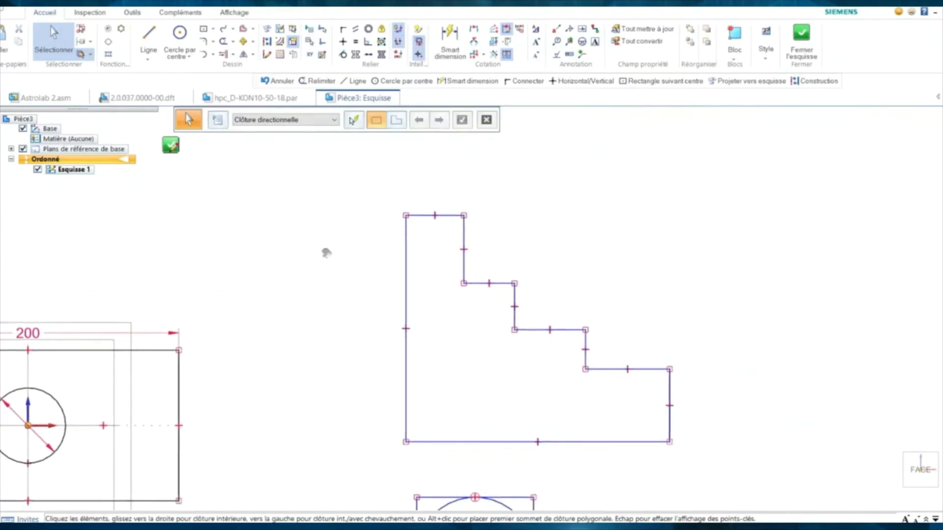
{"action": "right_click", "coordinate": [497, 227]}
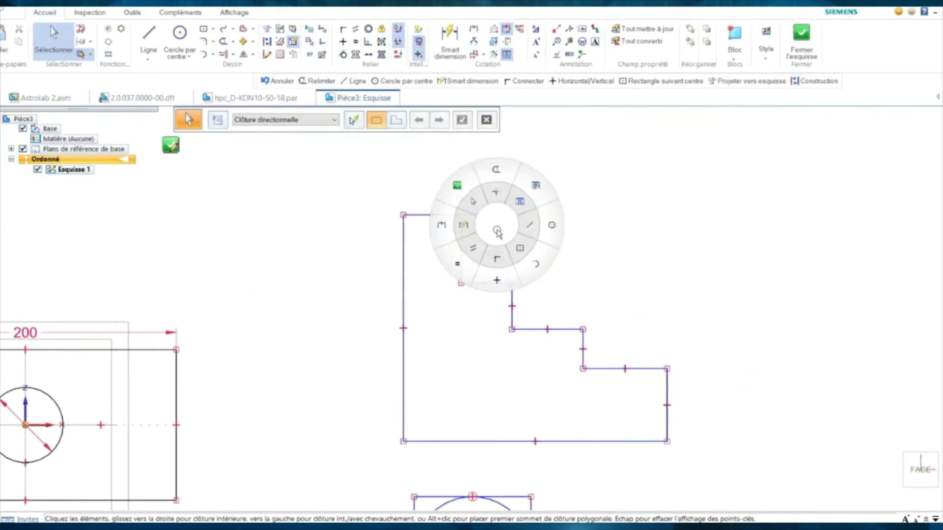
{"action": "left_click", "coordinate": [457, 264]}
{"action": "left_click", "coordinate": [460, 264]}
{"action": "left_click", "coordinate": [471, 283]}
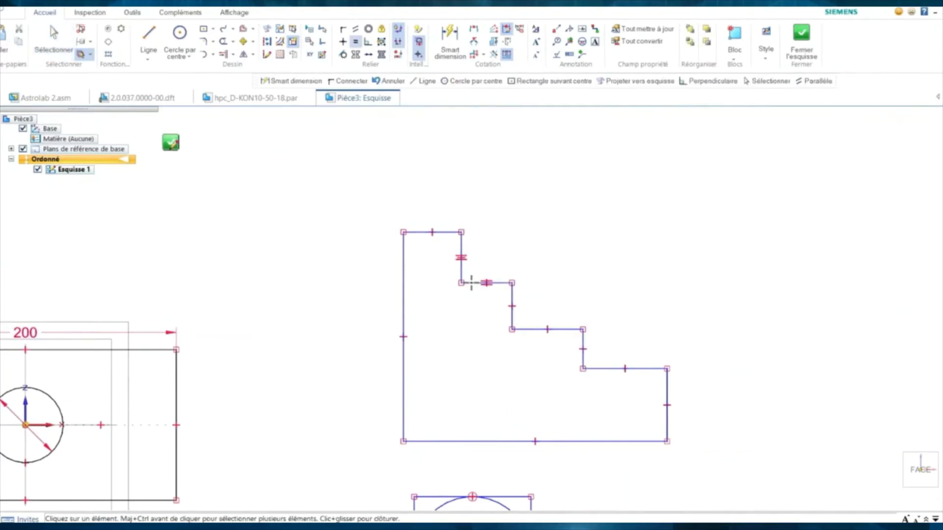
{"action": "left_click", "coordinate": [508, 295]}
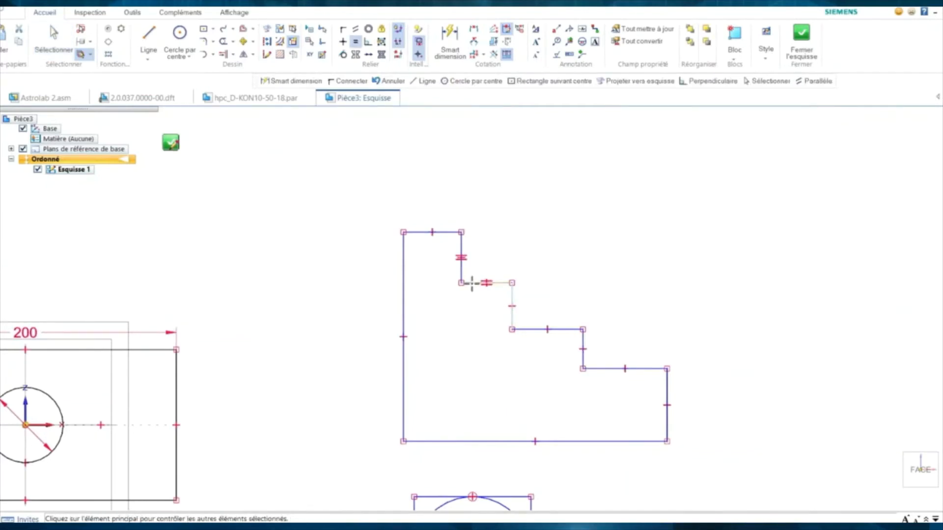
{"action": "key", "text": "Escape"}
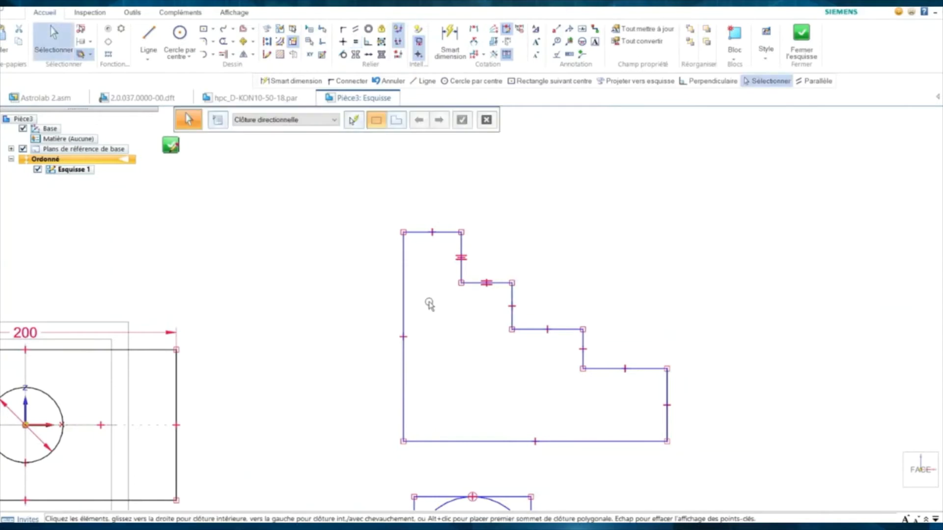
- Start a new straight line to the right of the stepped outline
{"action": "scroll", "coordinate": [426, 301], "scroll_direction": "down", "scroll_amount": 3}
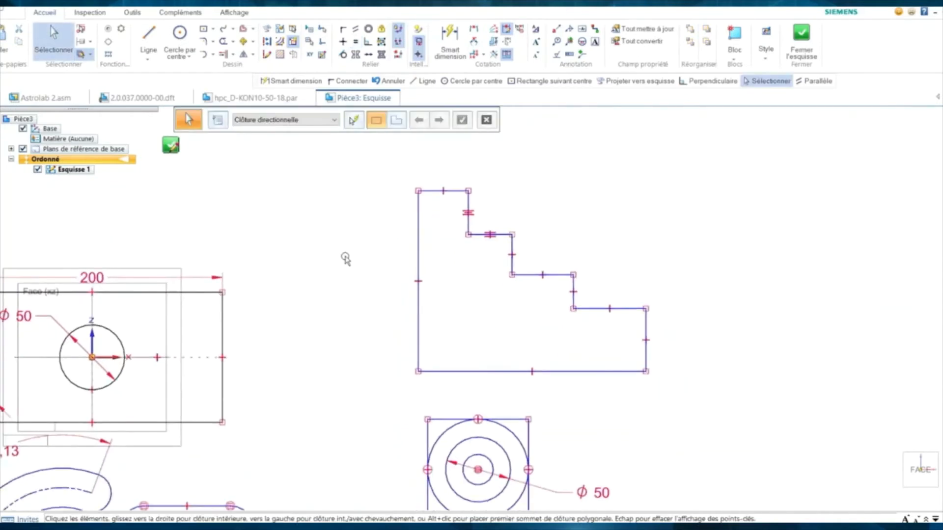
{"action": "scroll", "coordinate": [334, 265], "scroll_direction": "down", "scroll_amount": 2}
{"action": "right_click", "coordinate": [309, 263]}
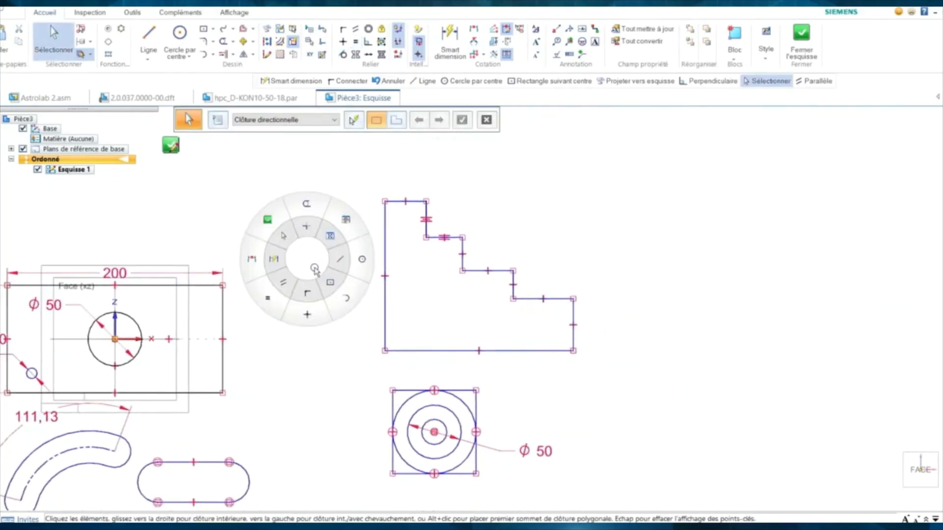
{"action": "left_click", "coordinate": [337, 268]}
{"action": "middle_click_drag", "start_coordinate": [617, 251], "coordinate": [492, 281], "text": "shift"}
{"action": "left_click", "coordinate": [510, 267]}
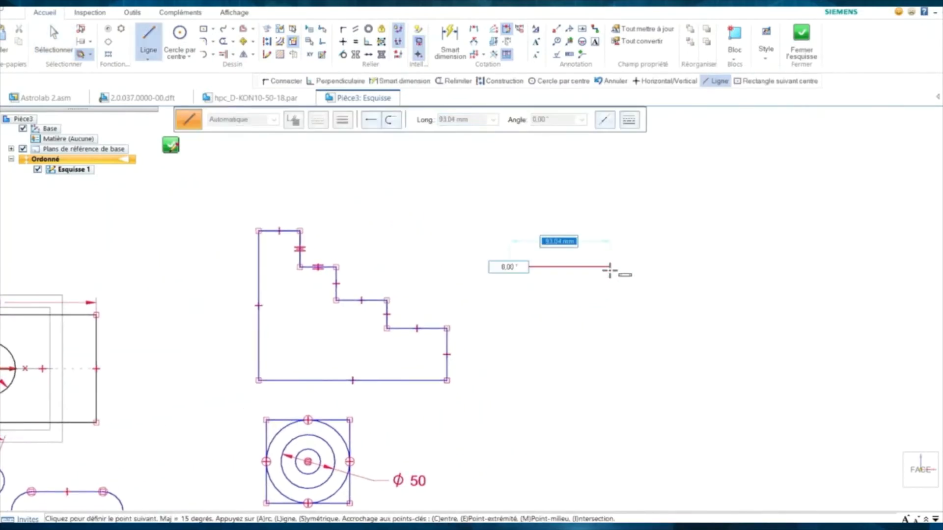
- Draw a hat profile: horizontal, 45° rise, flat top, -45° fall, horizontal
{"action": "left_click", "coordinate": [611, 267]}
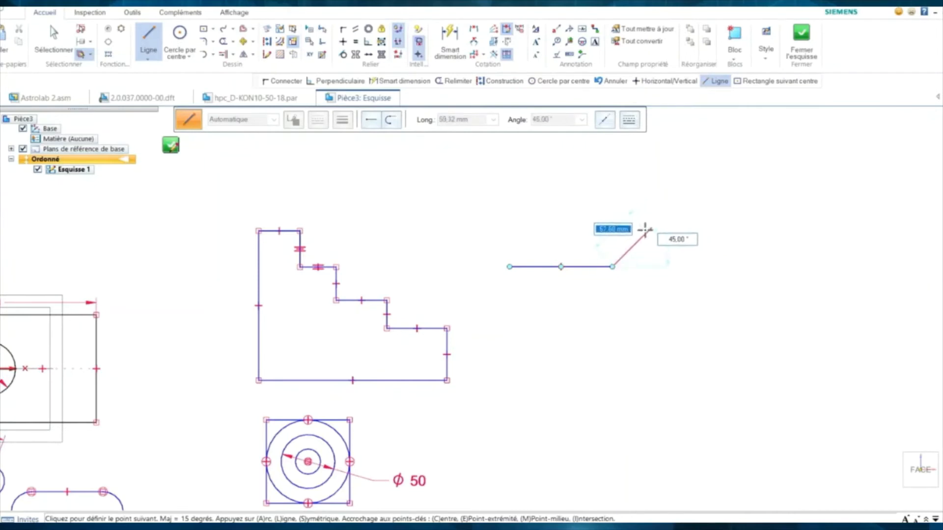
{"action": "left_click", "coordinate": [669, 204]}
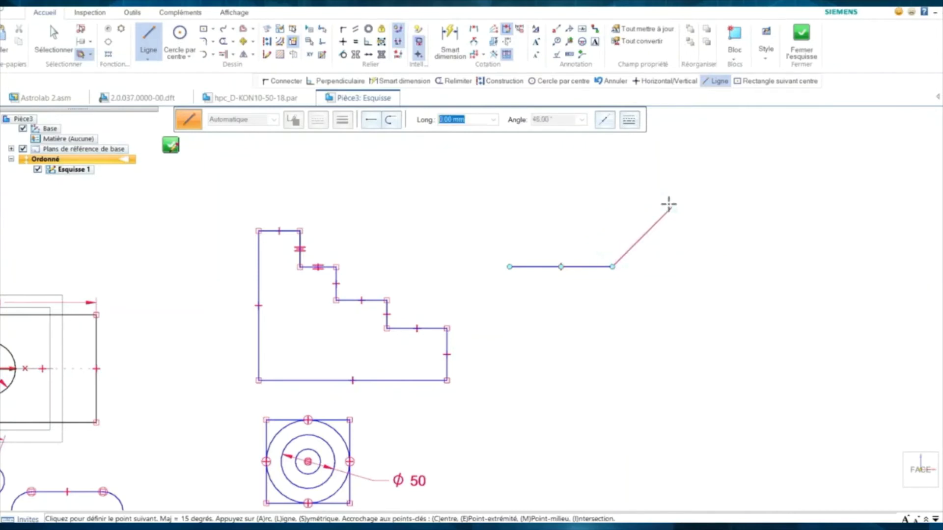
{"action": "left_click", "coordinate": [745, 207]}
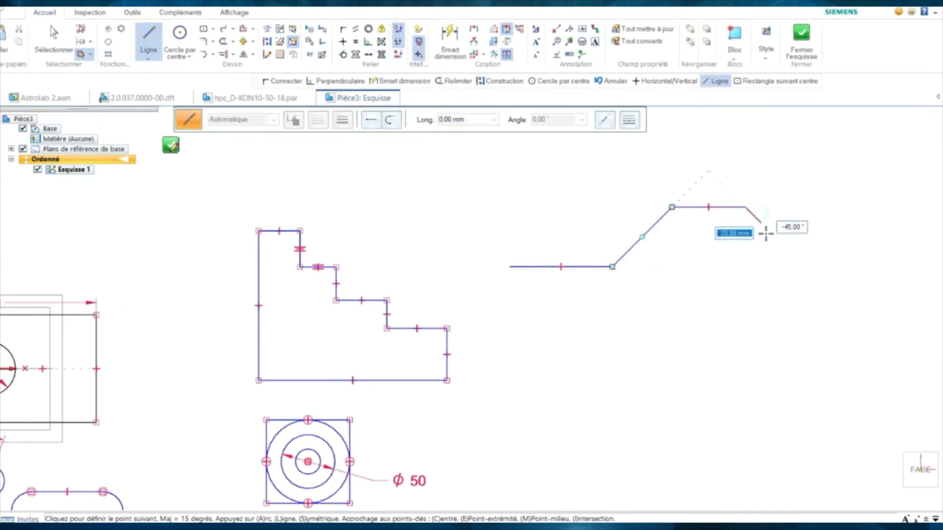
{"action": "left_click", "coordinate": [805, 267]}
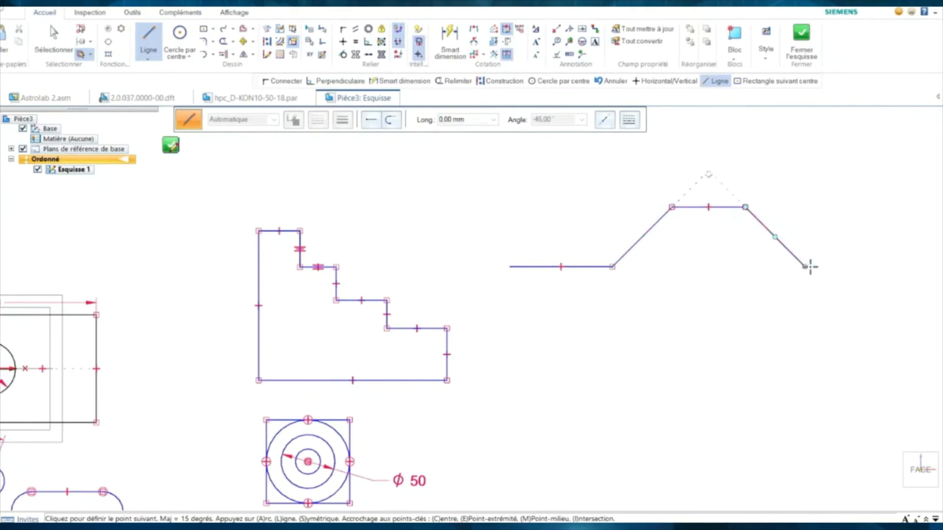
{"action": "left_click", "coordinate": [892, 267]}
{"action": "right_click", "coordinate": [860, 181]}
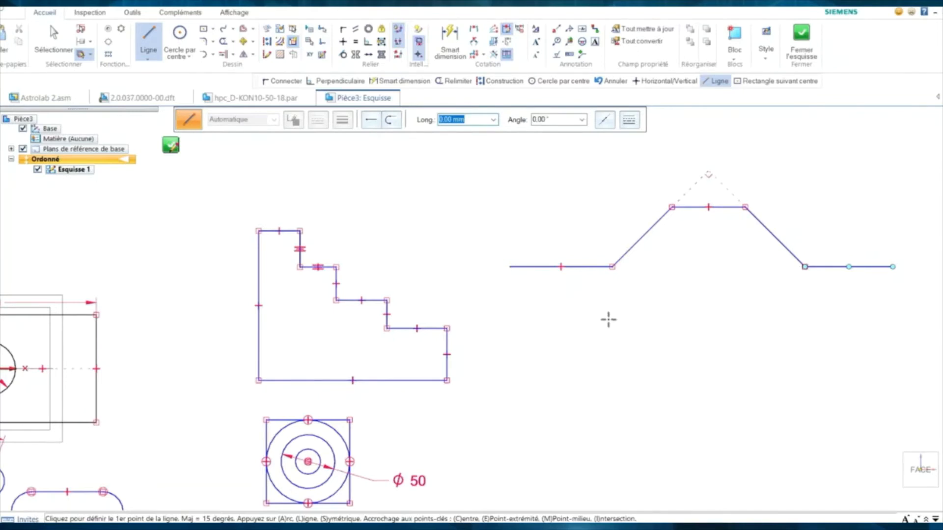
- Draw a separate short horizontal line below the hat profile
{"action": "scroll", "coordinate": [566, 355], "scroll_direction": "down", "scroll_amount": 1}
{"action": "middle_click_drag", "start_coordinate": [562, 347], "coordinate": [467, 279], "text": "shift"}
{"action": "scroll", "coordinate": [481, 298], "scroll_direction": "up", "scroll_amount": 2}
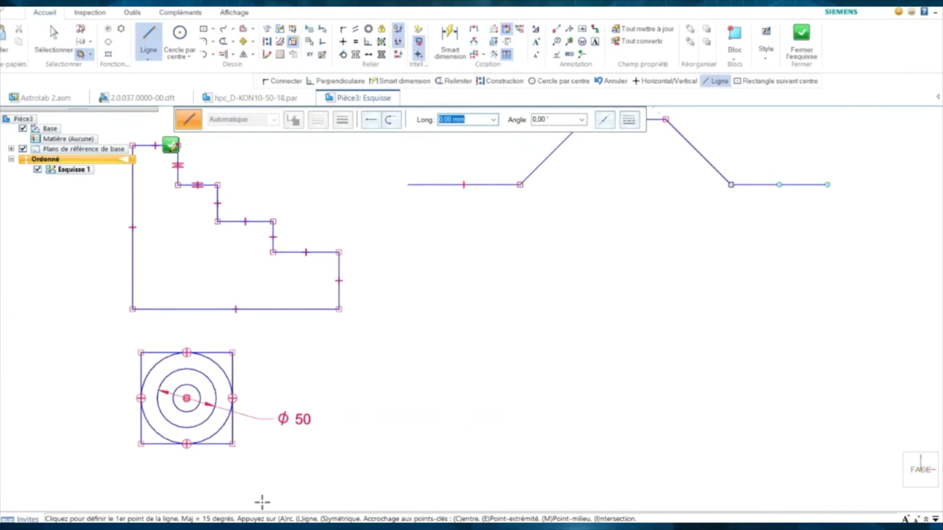
{"action": "mouse_move", "coordinate": [182, 518]}
{"action": "left_click", "coordinate": [512, 386]}
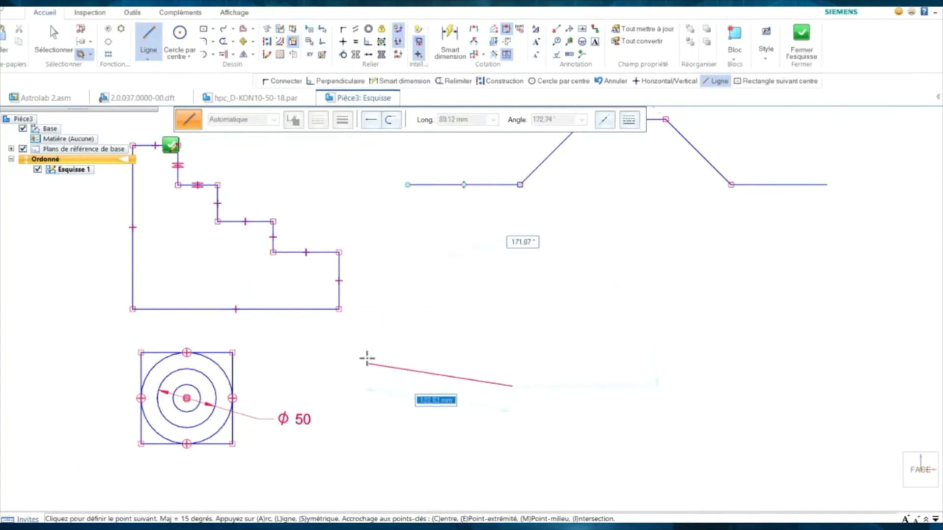
{"action": "left_click", "coordinate": [504, 371]}
{"action": "key", "text": "Escape"}
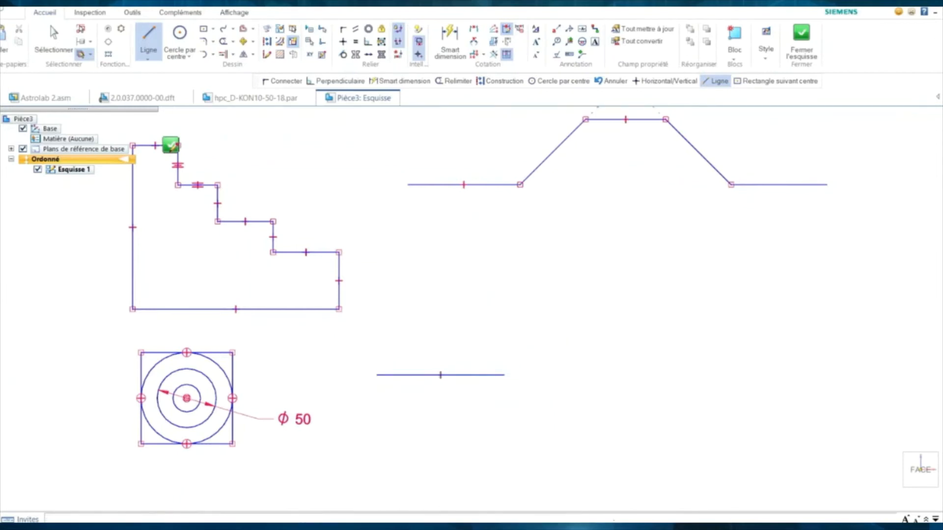
{"action": "key", "text": "Escape"}
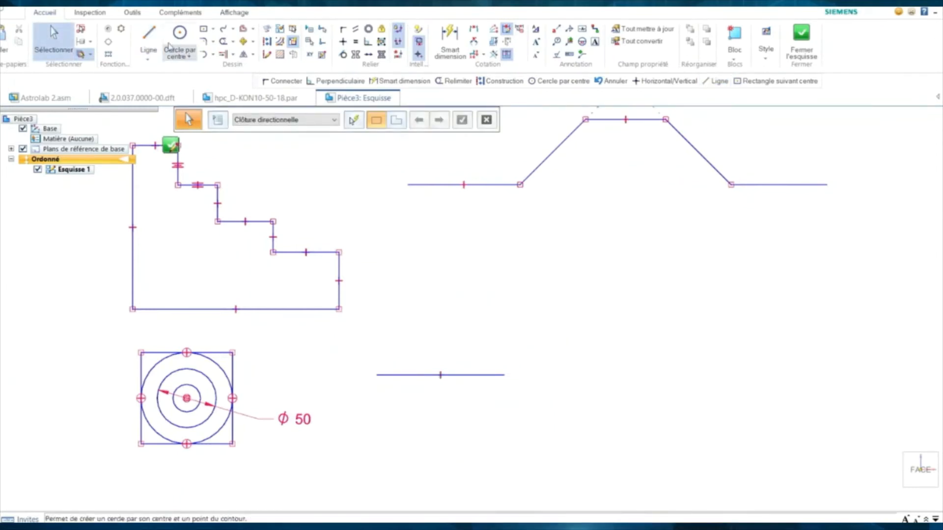
- Dimension the stepped outline's bottom edge, keeping the 174,86 value
{"action": "left_click", "coordinate": [447, 44]}
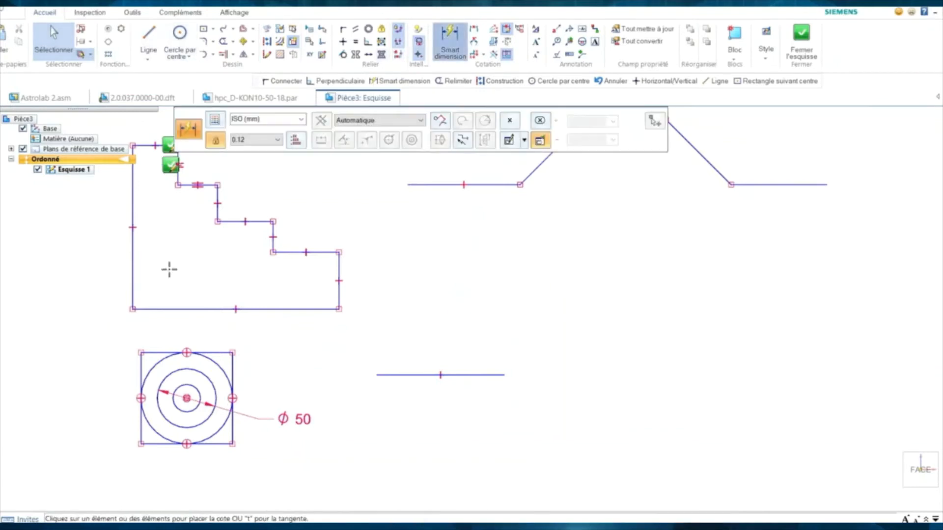
{"action": "left_click", "coordinate": [192, 309]}
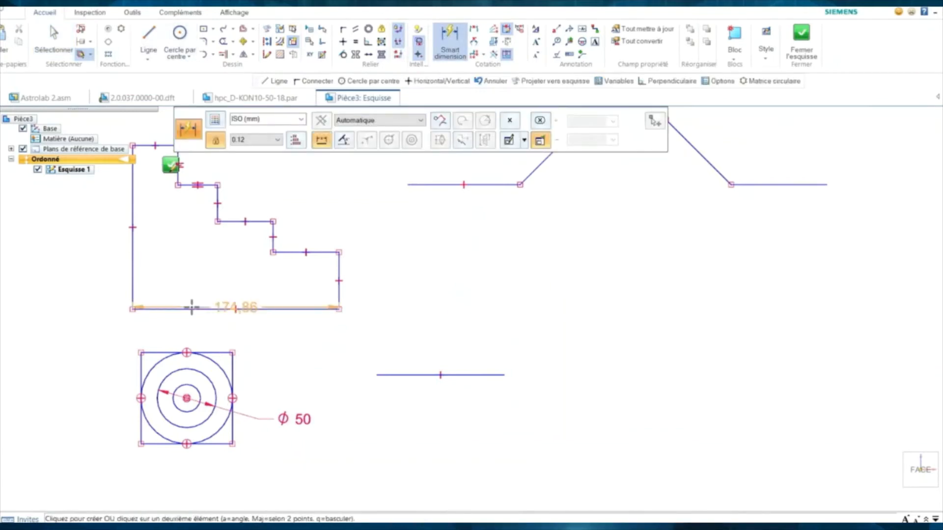
{"action": "left_click", "coordinate": [197, 321]}
{"action": "key", "text": "Return"}
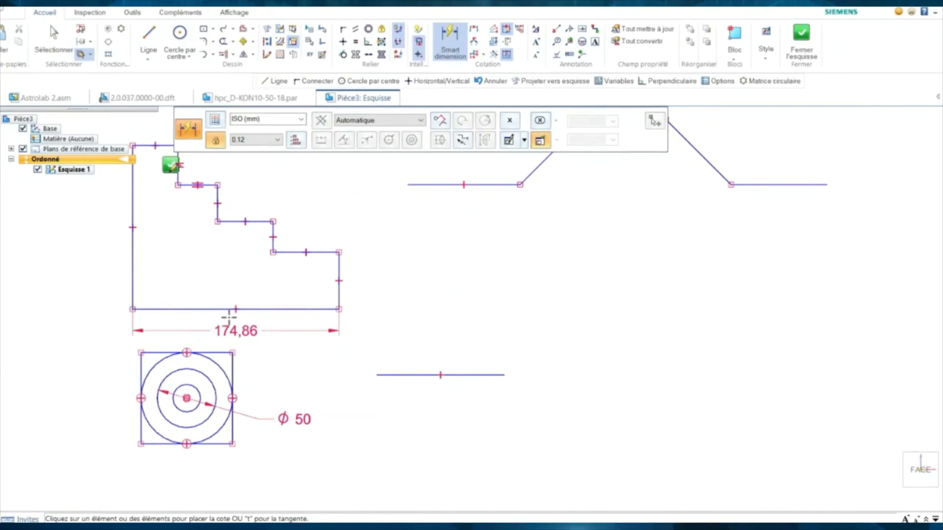
- Reattach the width dimension to the step corner, giving 119,08
{"action": "scroll", "coordinate": [288, 352], "scroll_direction": "up", "scroll_amount": 1}
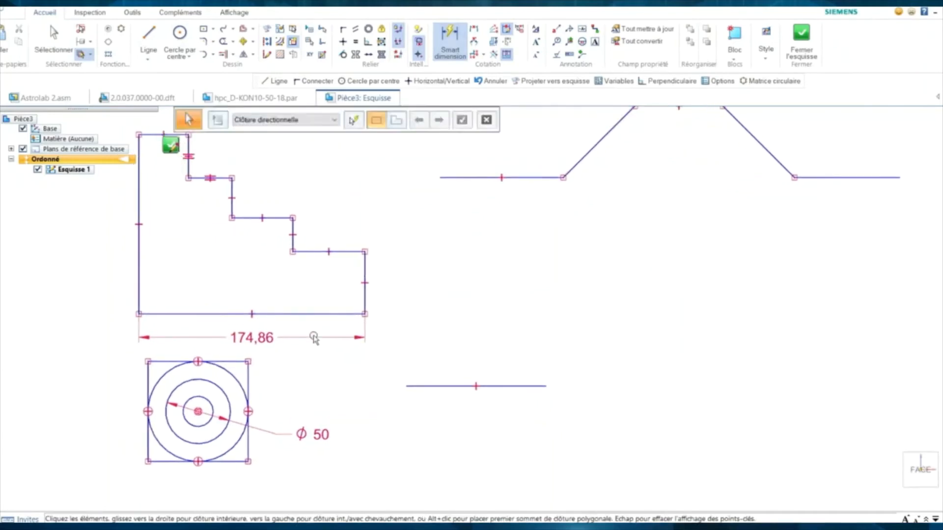
{"action": "left_click", "coordinate": [317, 338]}
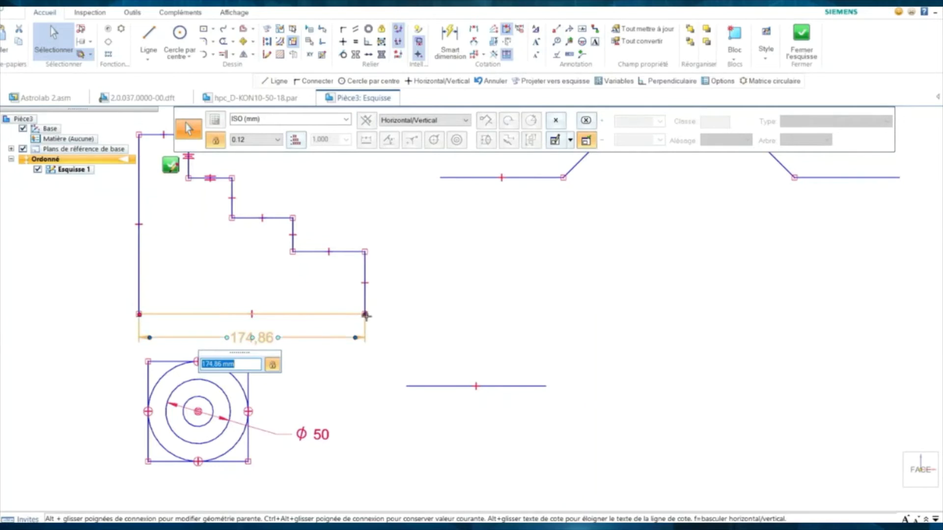
{"action": "left_click_drag", "start_coordinate": [365, 315], "coordinate": [291, 251], "text": "alt"}
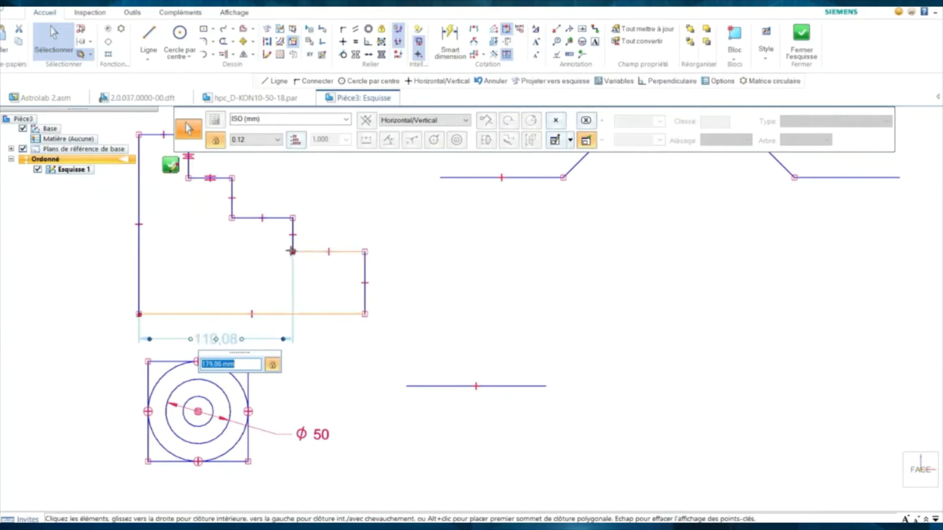
{"action": "left_click", "coordinate": [240, 261]}
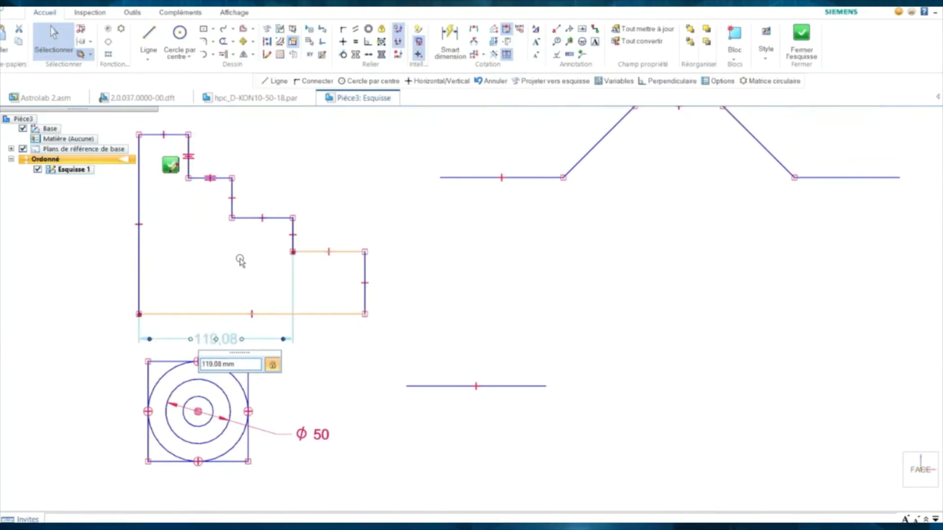
- Stretch the dimension across the full bottom edge and set it to 180
{"action": "left_click", "coordinate": [284, 339]}
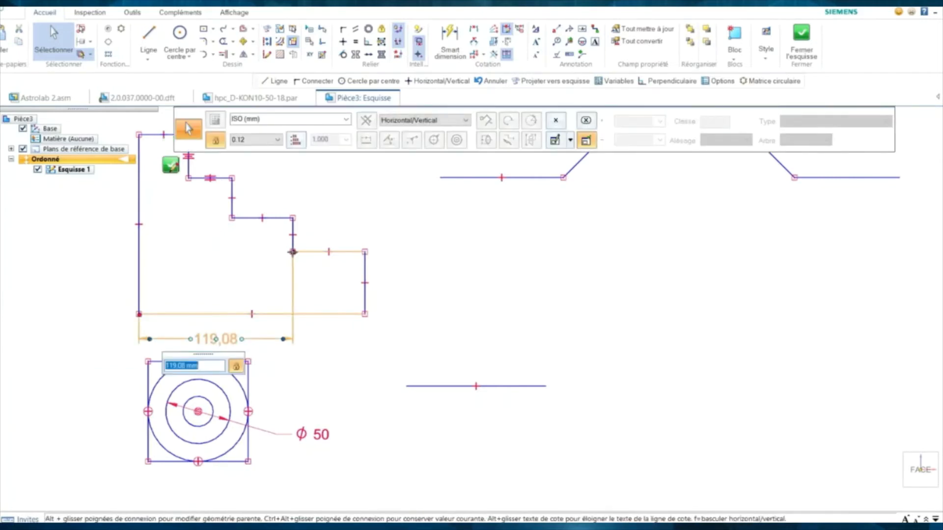
{"action": "left_click_drag", "start_coordinate": [292, 252], "coordinate": [365, 314]}
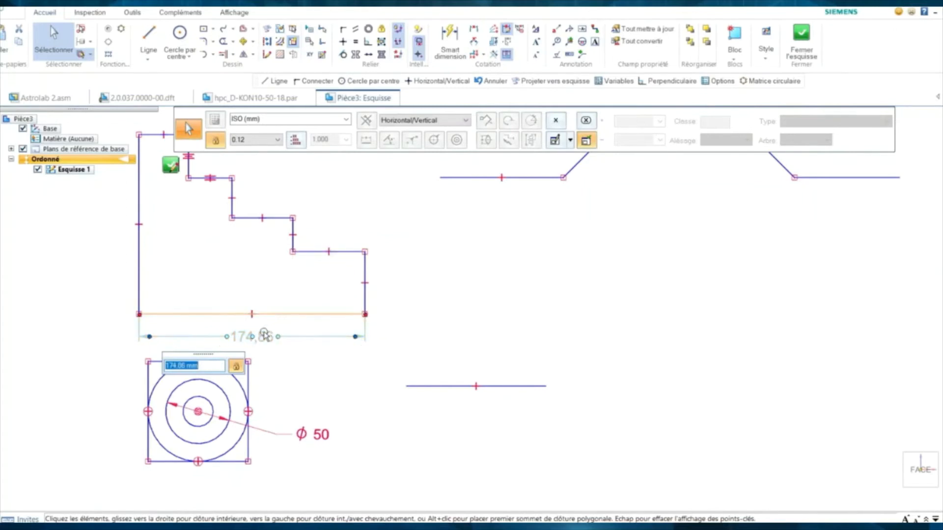
{"action": "type", "text": "1"}
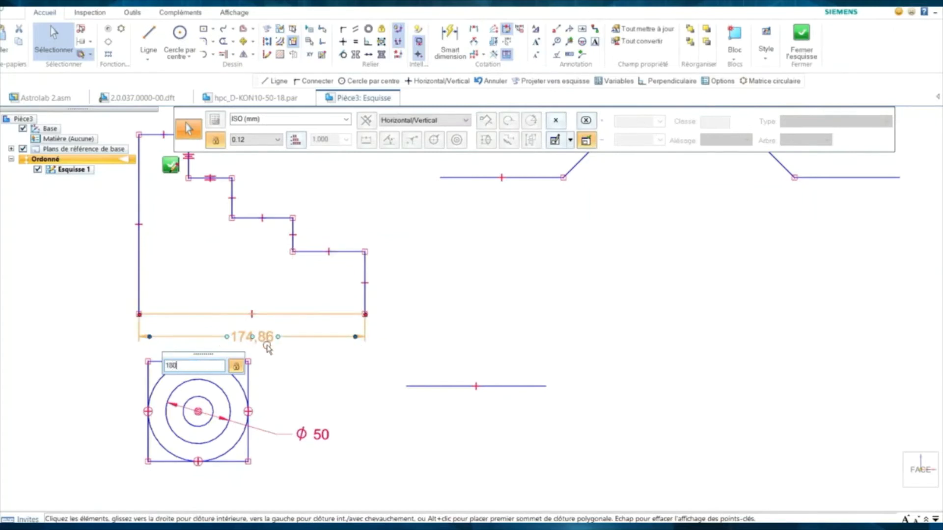
{"action": "type", "text": "80"}
{"action": "key", "text": "Return"}
{"action": "key", "text": "Escape"}
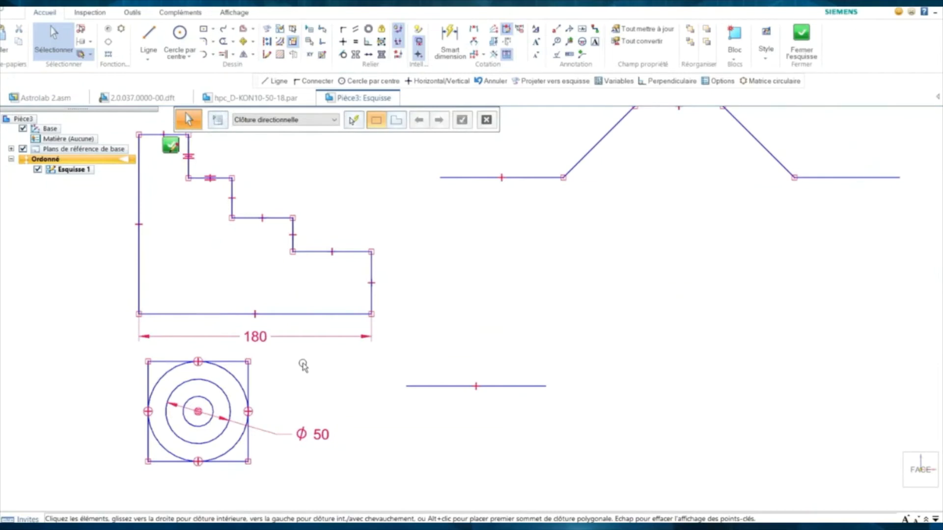
{"action": "scroll", "coordinate": [303, 366], "scroll_direction": "down", "scroll_amount": 3}
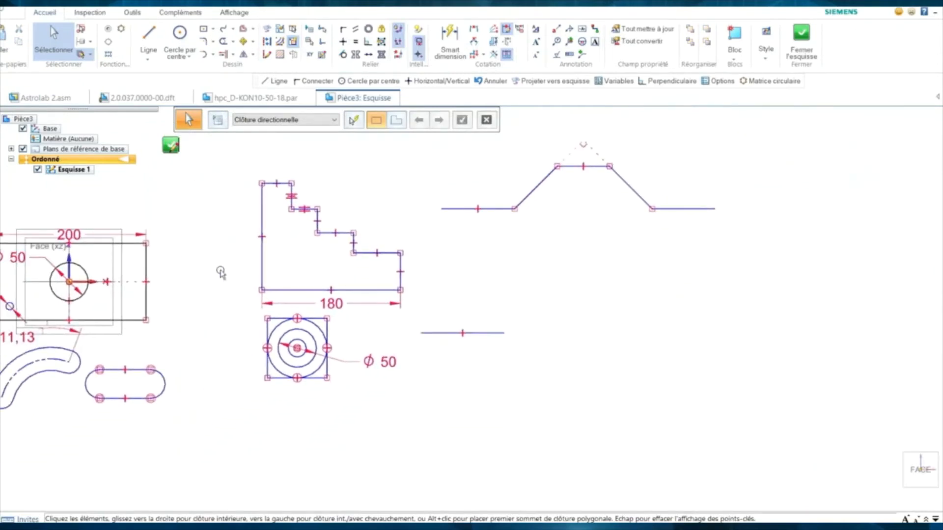
- Close the 2D sketch, uncheck Esquisse 1 in the tree, and start an Esquisse 3D
{"action": "left_click", "coordinate": [801, 43]}
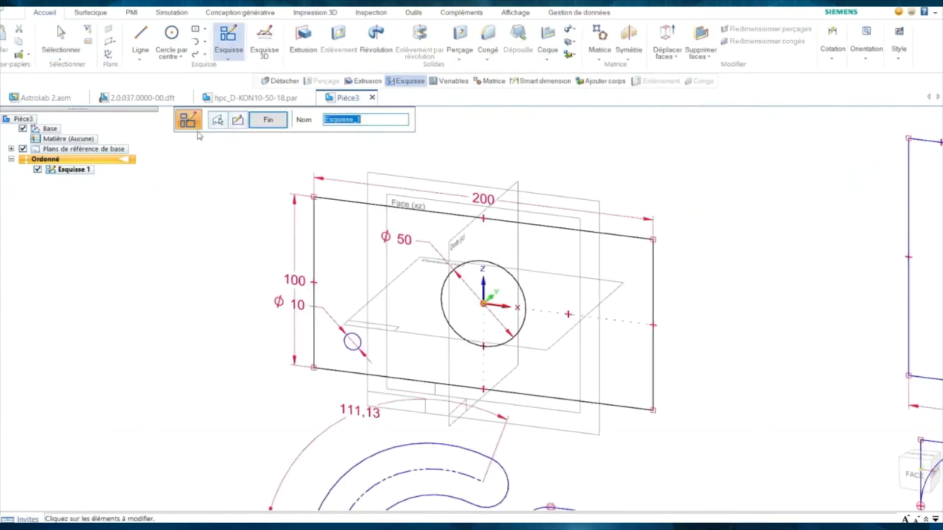
{"action": "left_click", "coordinate": [269, 123]}
{"action": "scroll", "coordinate": [237, 228], "scroll_direction": "down", "scroll_amount": 4}
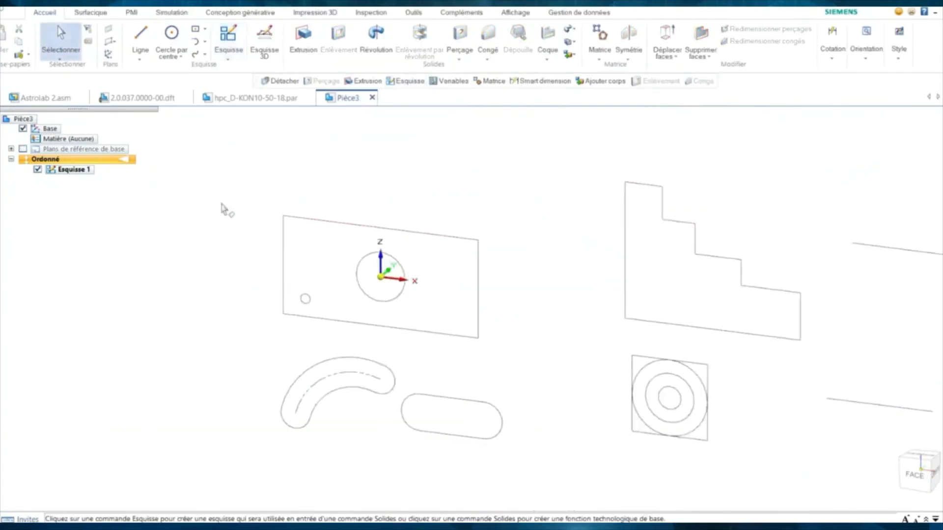
{"action": "middle_click_drag", "start_coordinate": [221, 205], "coordinate": [268, 210], "text": "shift"}
{"action": "left_click", "coordinate": [38, 170]}
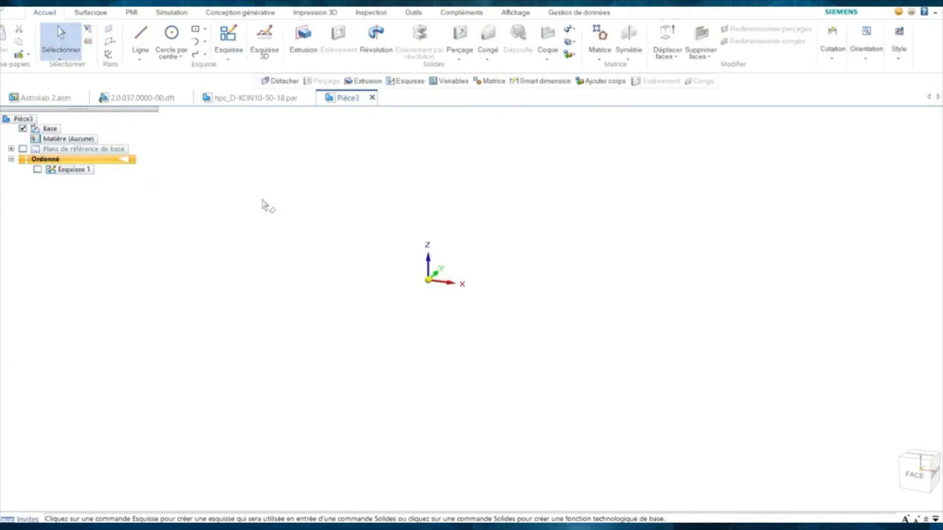
{"action": "left_click", "coordinate": [264, 39]}
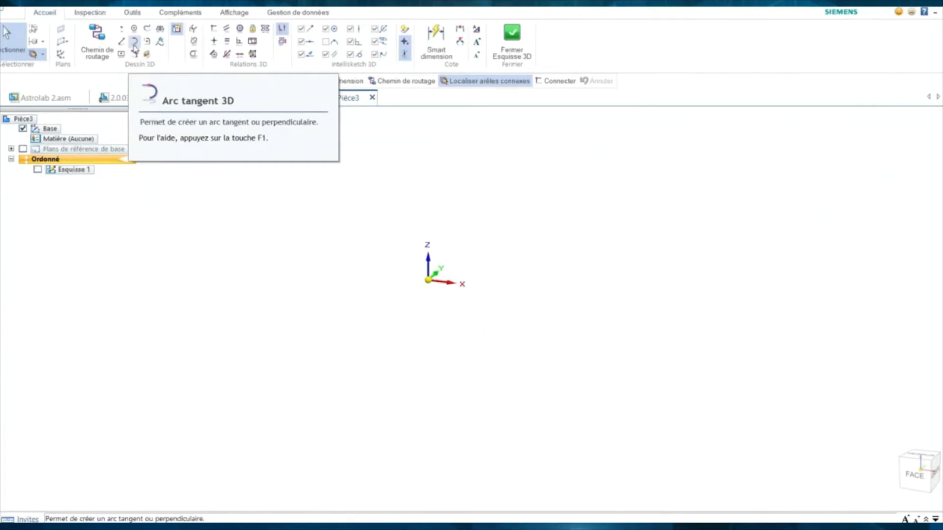
- Start an equation-driven curve and preview the Archimedes Spiral preset
{"action": "left_click", "coordinate": [160, 44]}
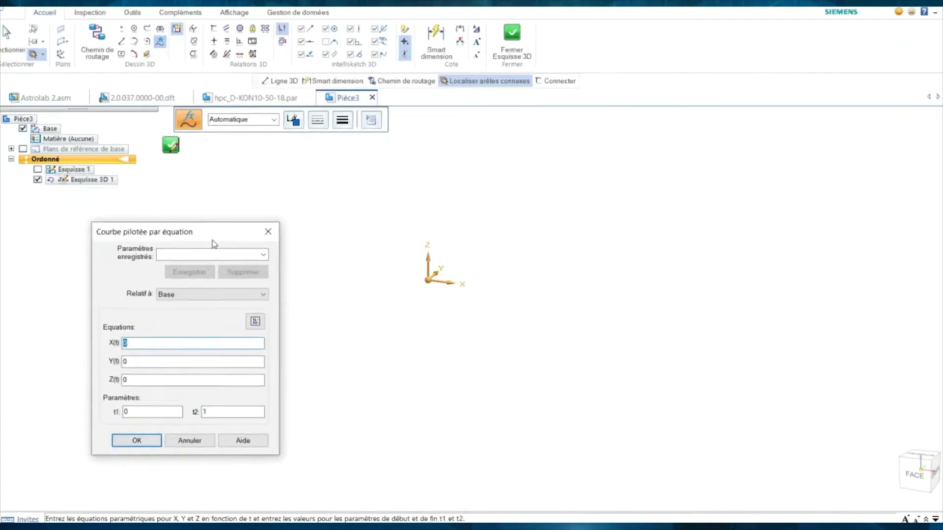
{"action": "left_click", "coordinate": [263, 255]}
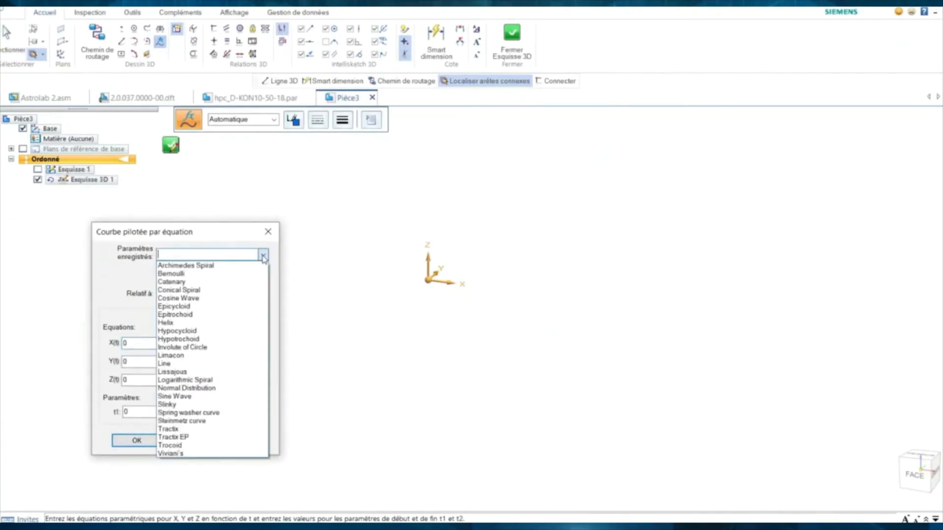
{"action": "left_click", "coordinate": [232, 239]}
{"action": "left_click", "coordinate": [261, 255]}
{"action": "left_click", "coordinate": [196, 266]}
{"action": "left_click_drag", "start_coordinate": [170, 237], "coordinate": [81, 242]}
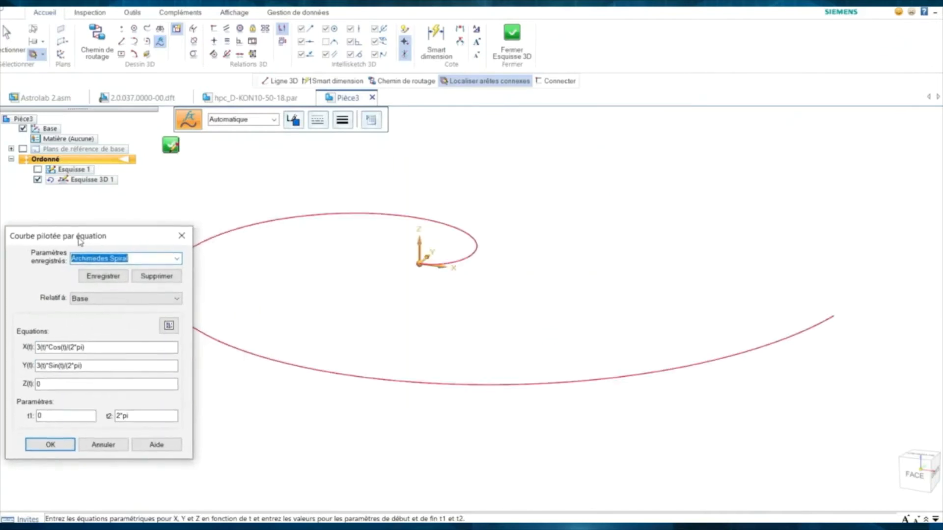
- Step through the presets to Tractrix EP, set t2 to 40, and accept the curve
{"action": "key", "text": "Down"}
{"action": "key", "text": "Down"}
{"action": "key", "text": "Down"}
{"action": "key", "text": "Down"}
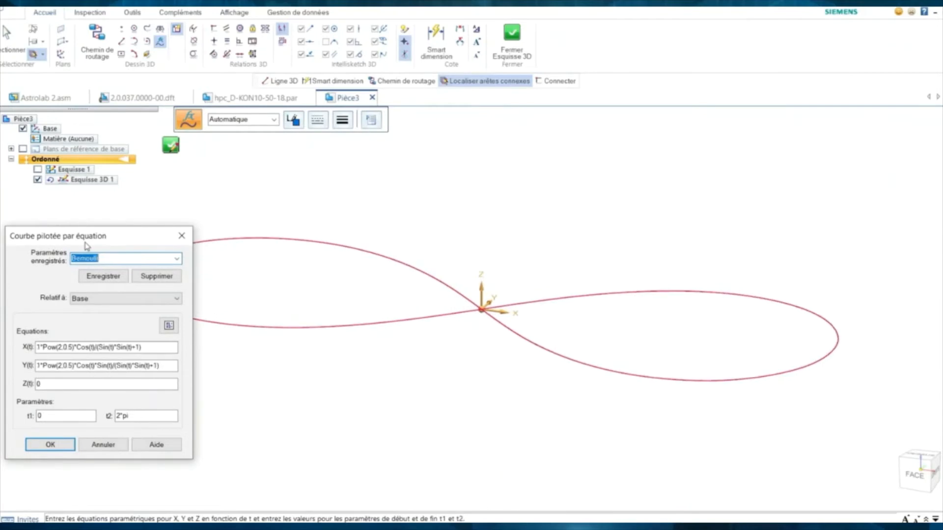
{"action": "key", "text": "Down"}
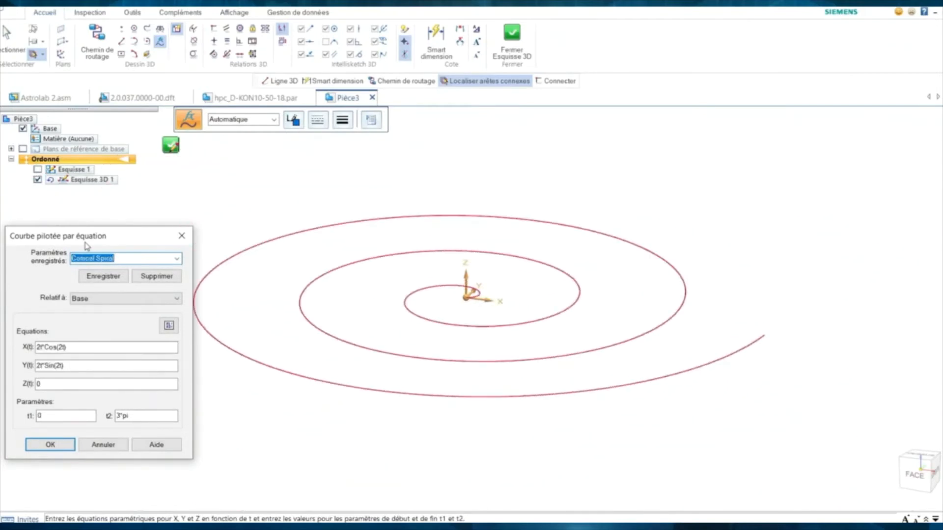
{"action": "key", "text": "Down"}
{"action": "key", "text": "Down"}
{"action": "key", "text": "Down"}
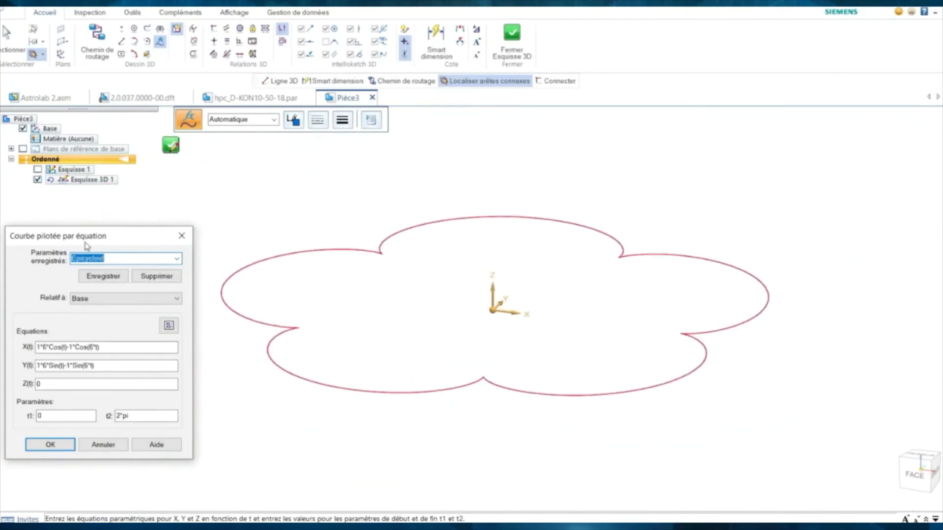
{"action": "key", "text": "Down"}
{"action": "key", "text": "Down"}
{"action": "key", "text": "Down"}
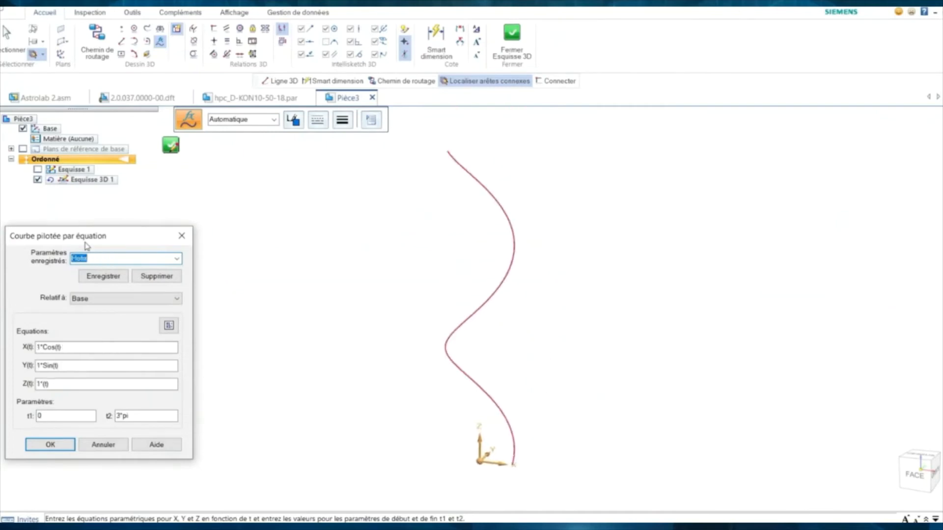
{"action": "key", "text": "Down"}
{"action": "key", "text": "Down"}
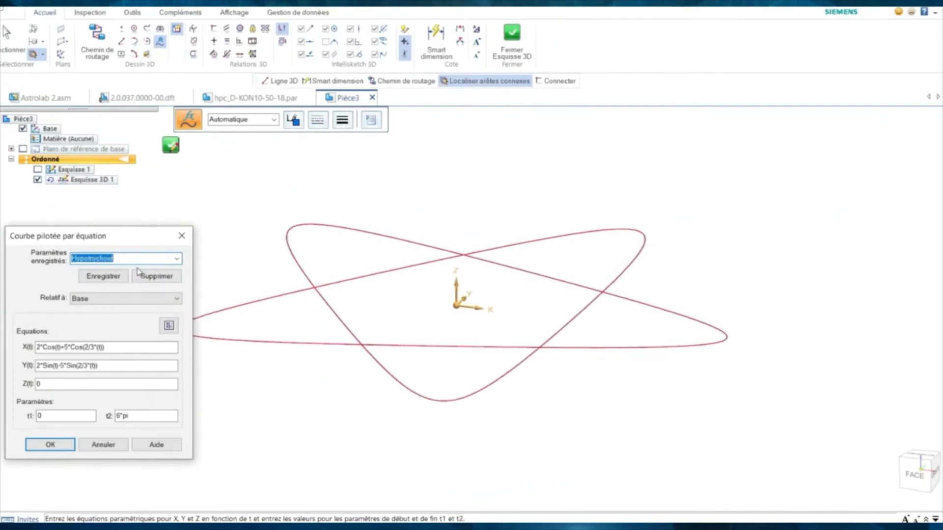
{"action": "key", "text": "Down"}
{"action": "key", "text": "Down"}
{"action": "key", "text": "Down"}
{"action": "key", "text": "Down"}
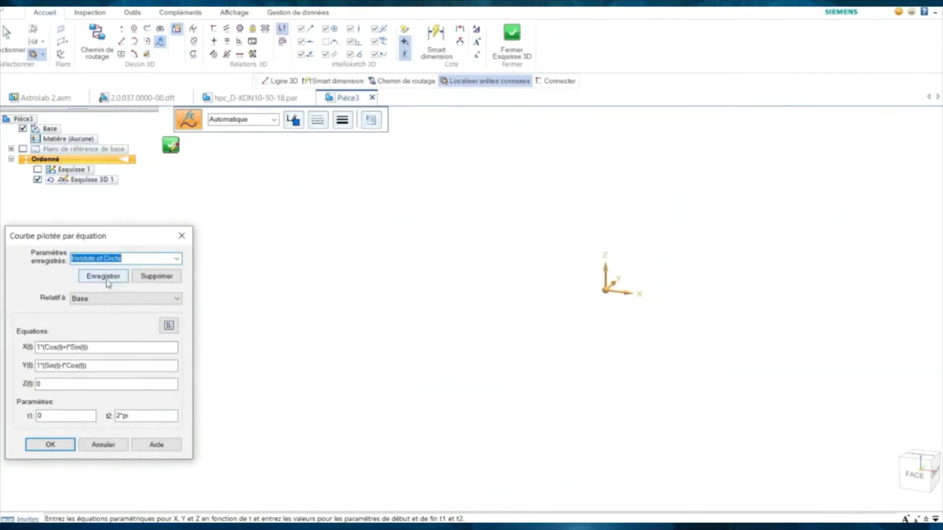
{"action": "key", "text": "Down"}
{"action": "key", "text": "Down"}
{"action": "key", "text": "Down"}
{"action": "key", "text": "Down"}
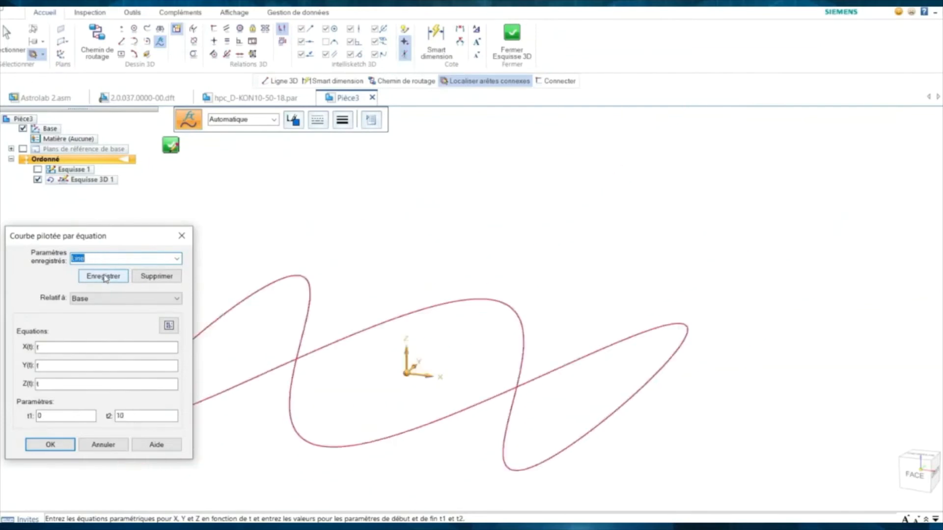
{"action": "key", "text": "Down"}
{"action": "key", "text": "Down"}
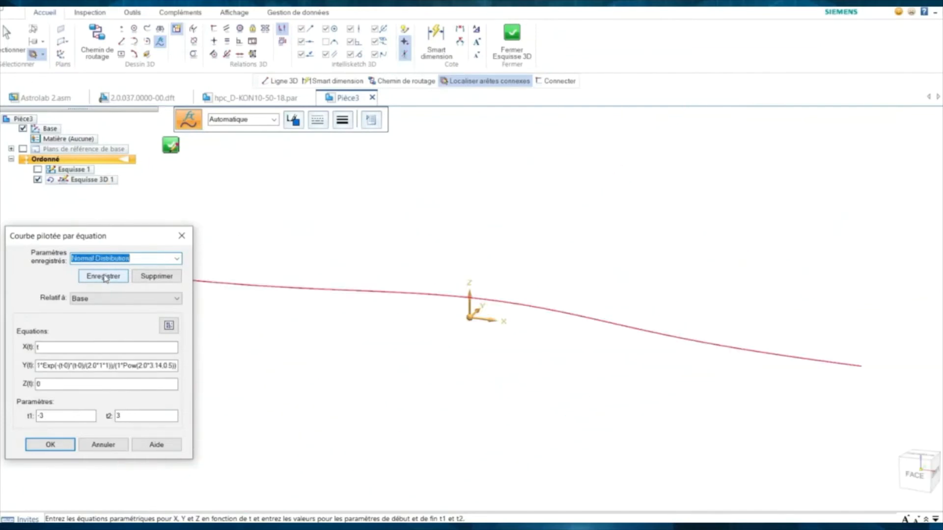
{"action": "key", "text": "Down"}
{"action": "key", "text": "Down"}
{"action": "key", "text": "Down"}
{"action": "key", "text": "Down"}
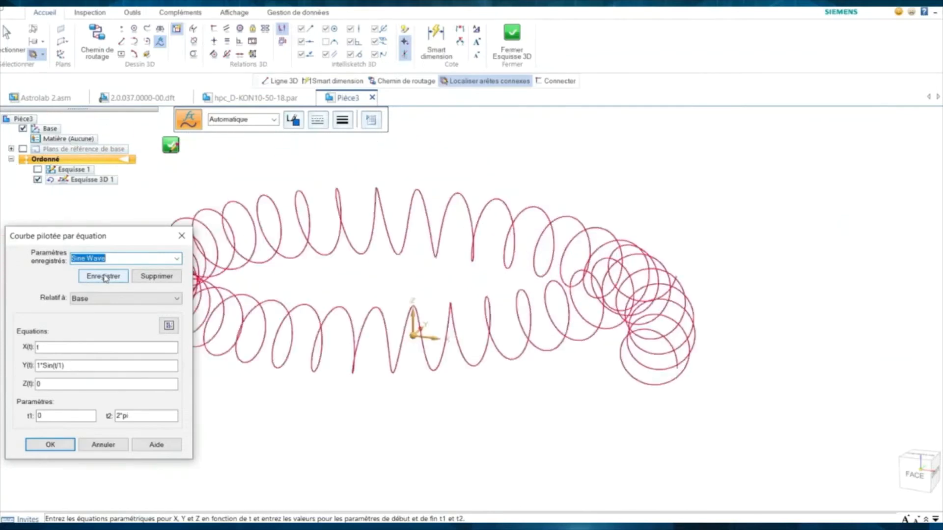
{"action": "key", "text": "Down"}
{"action": "key", "text": "Down"}
{"action": "key", "text": "Down"}
{"action": "key", "text": "Down"}
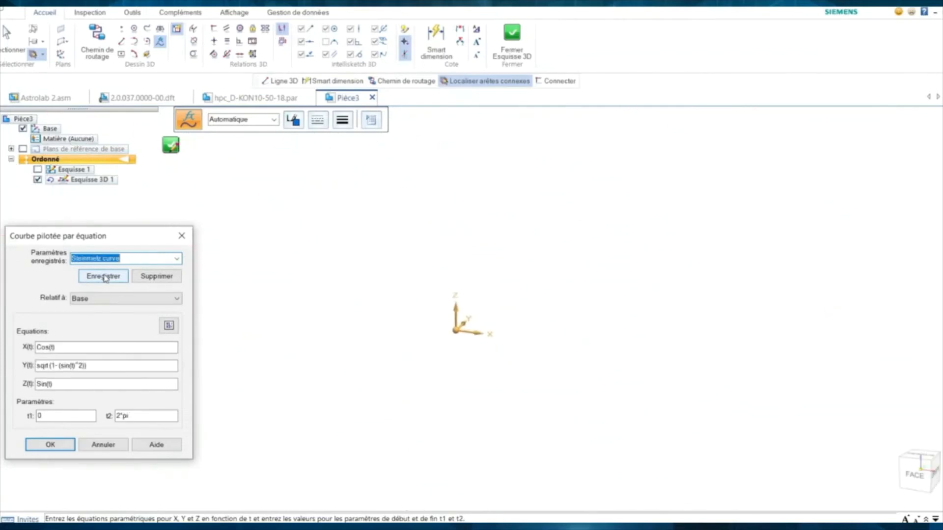
{"action": "key", "text": "Down"}
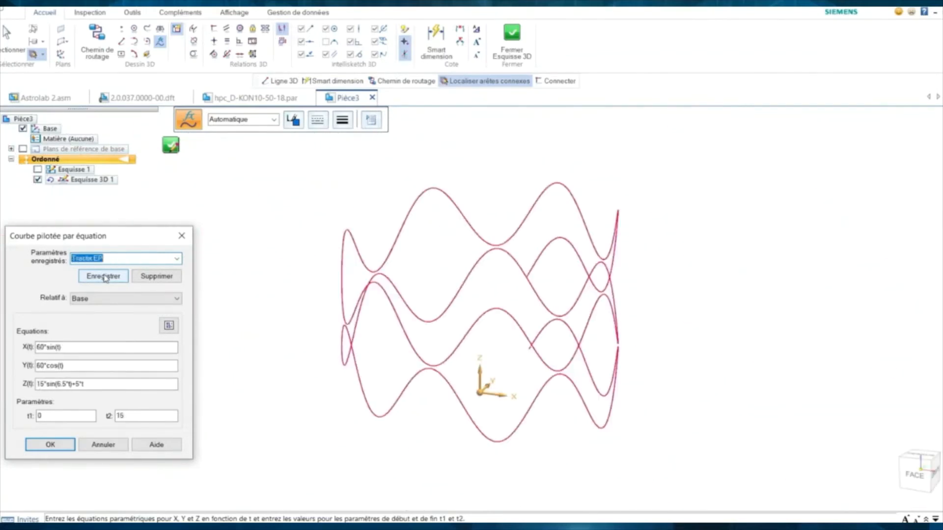
{"action": "double_click", "coordinate": [120, 416]}
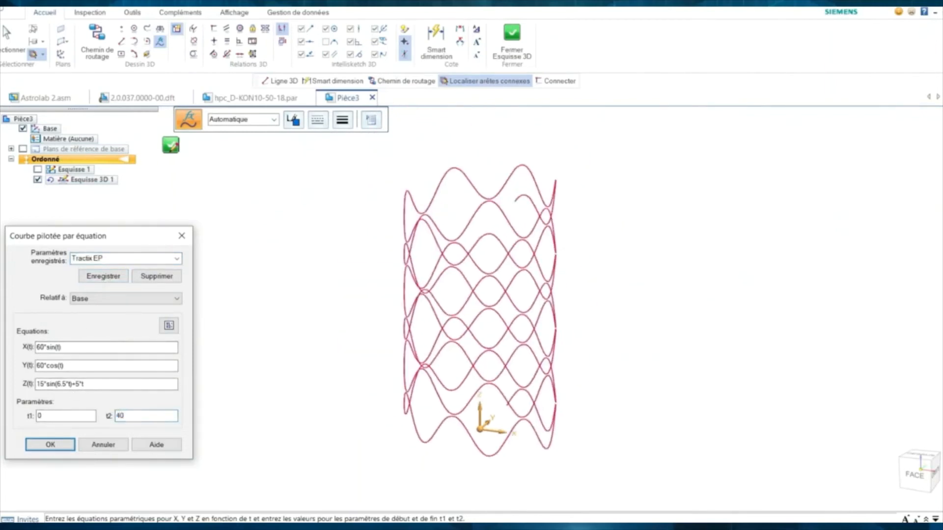
{"action": "left_click", "coordinate": [49, 444]}
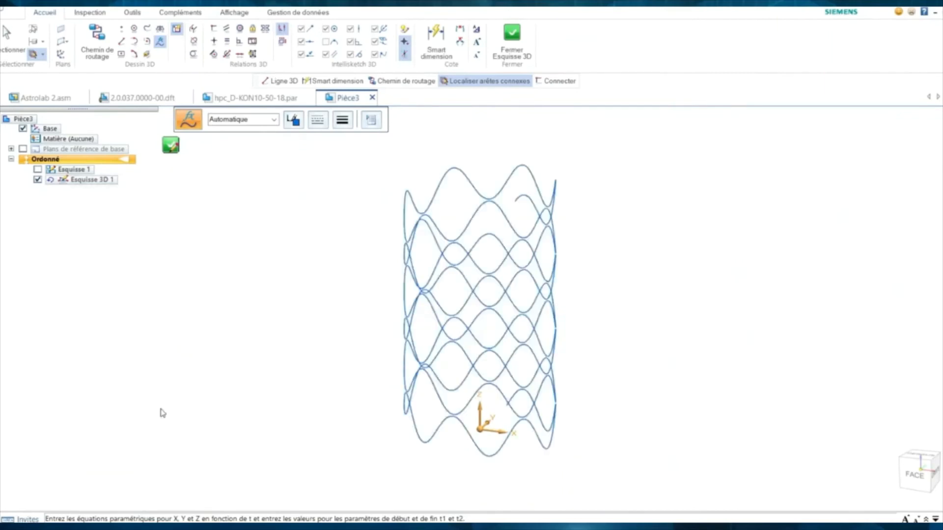
- Finish the 3D sketch and select the wavy curve
{"action": "left_click", "coordinate": [171, 148]}
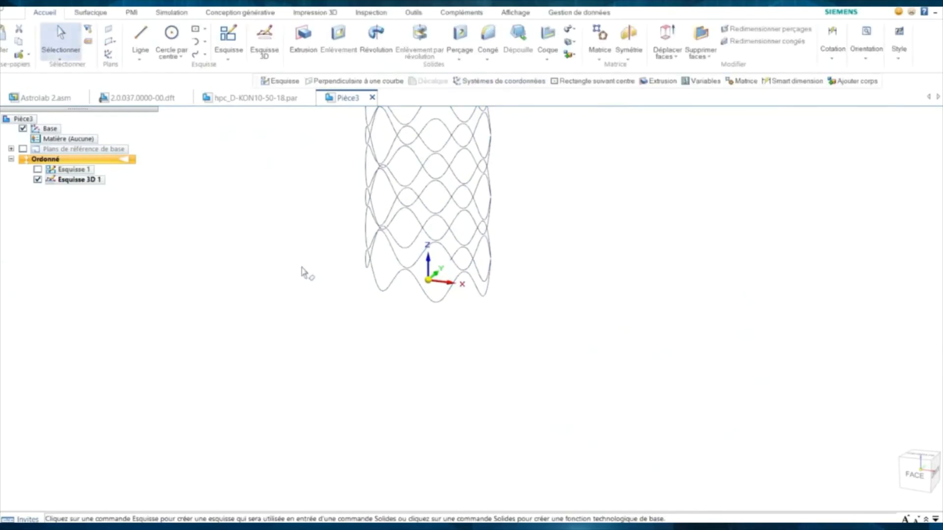
{"action": "middle_click_drag", "start_coordinate": [320, 273], "coordinate": [297, 321], "text": "shift"}
{"action": "mouse_move", "coordinate": [302, 324]}
{"action": "middle_mouse_down"}
{"action": "mouse_move", "coordinate": [276, 294]}
{"action": "mouse_move", "coordinate": [301, 304]}
{"action": "mouse_move", "coordinate": [227, 329]}
{"action": "middle_mouse_up"}
{"action": "scroll", "coordinate": [476, 329], "scroll_direction": "up", "scroll_amount": 5}
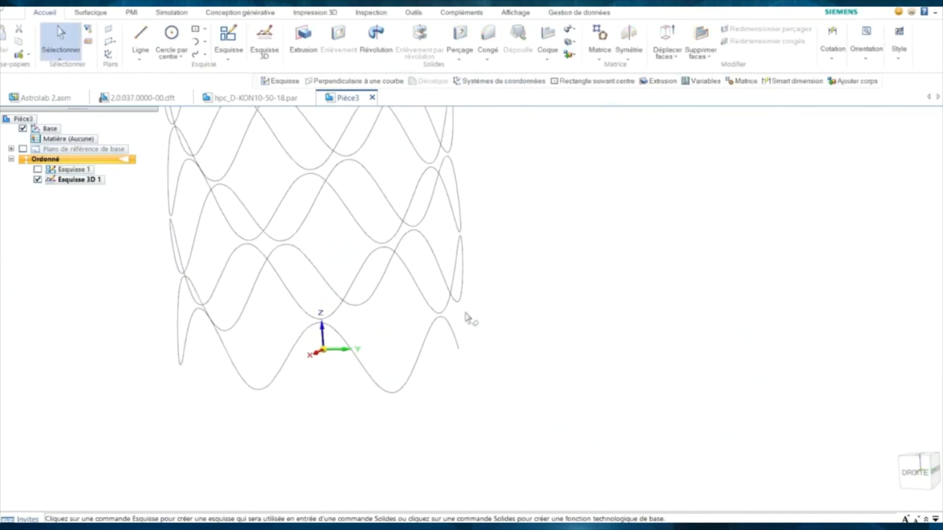
{"action": "left_click", "coordinate": [320, 216]}
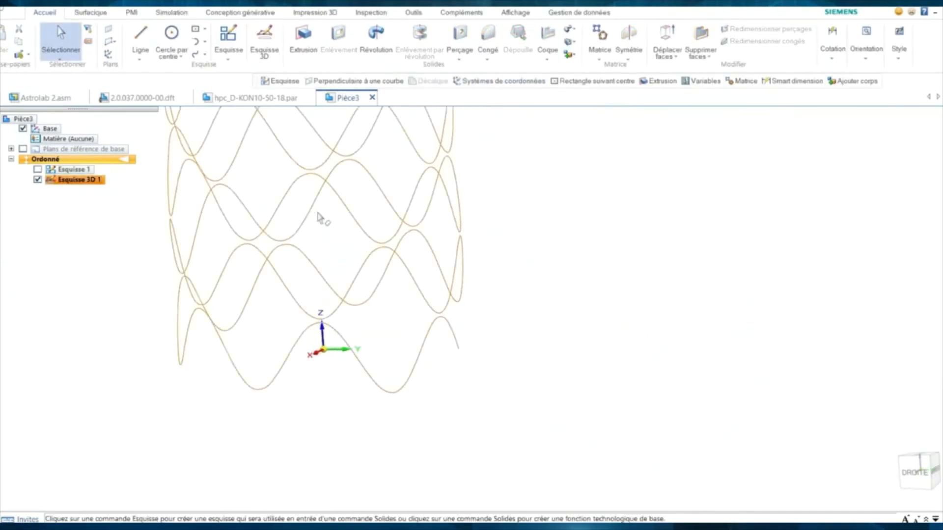
- Start a 2D sketch on a plane perpendicular to the curve at its end point
{"action": "left_click", "coordinate": [229, 38]}
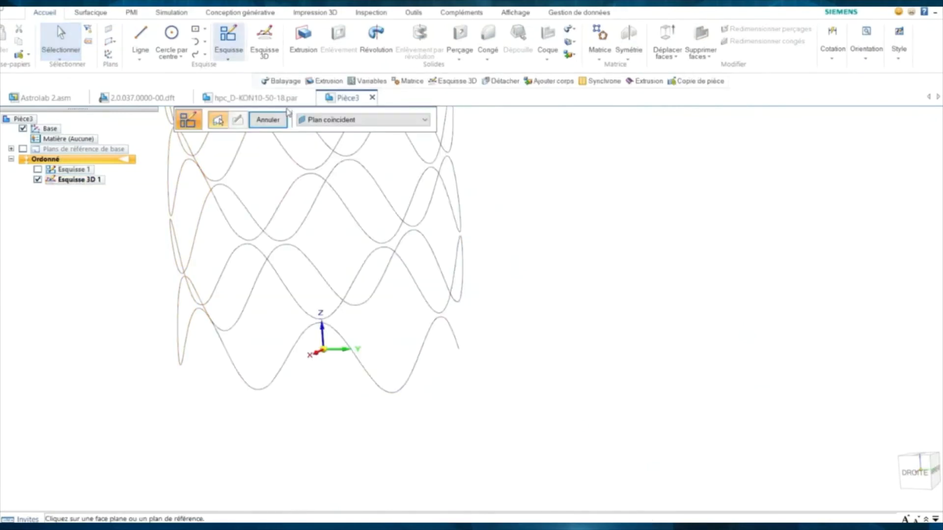
{"action": "left_click", "coordinate": [314, 120]}
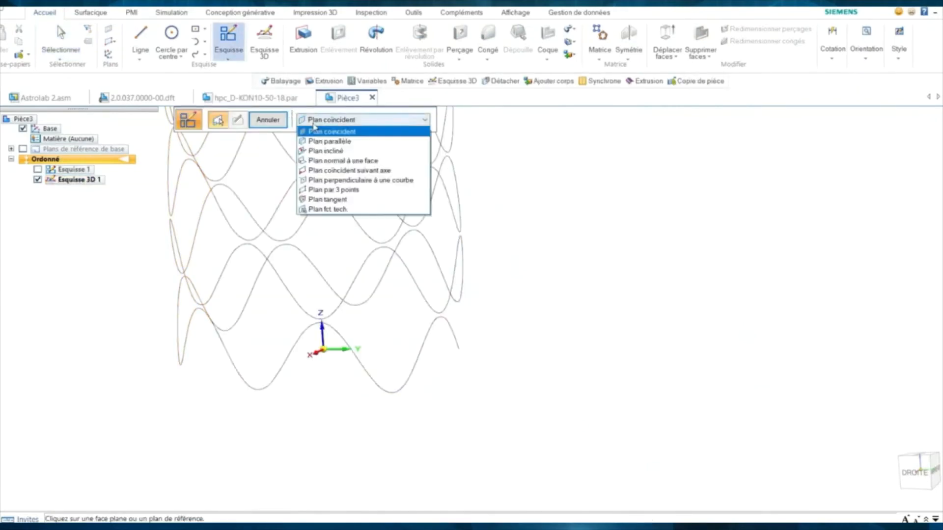
{"action": "left_click", "coordinate": [321, 180]}
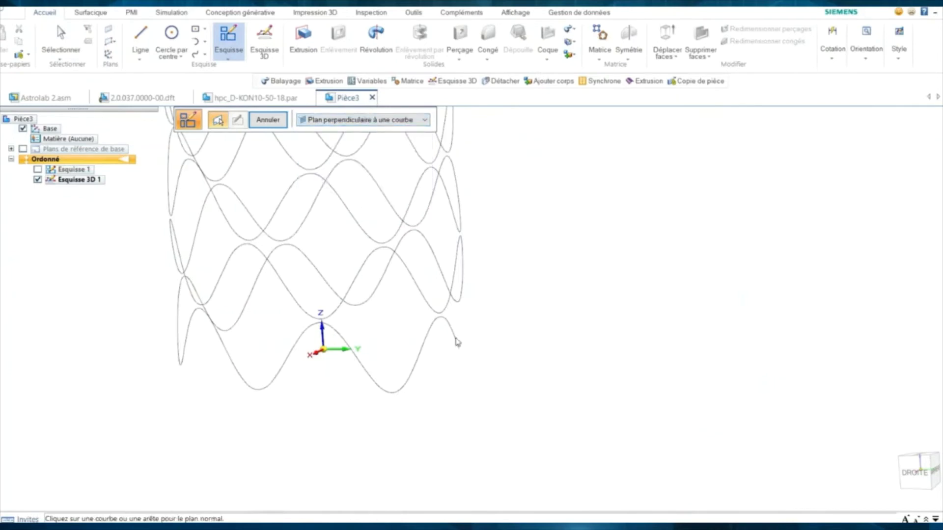
{"action": "left_click", "coordinate": [473, 368]}
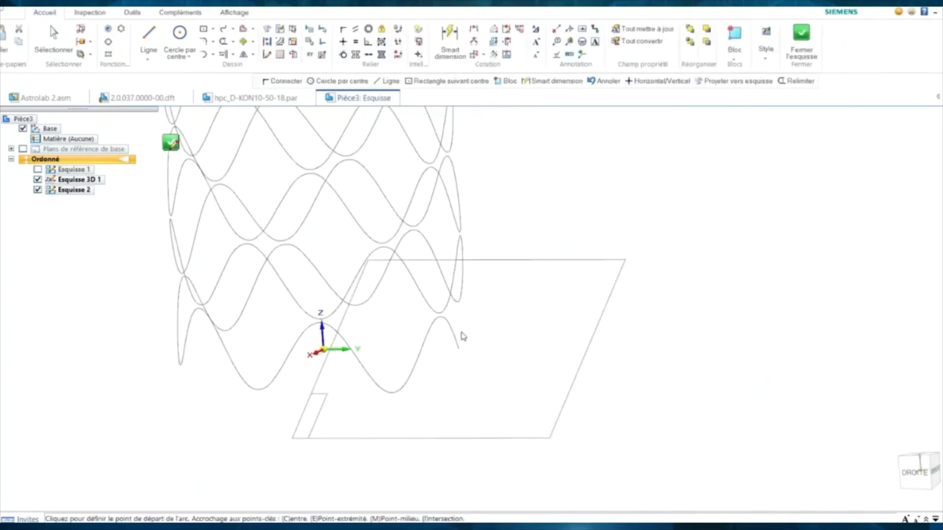
{"action": "scroll", "coordinate": [464, 353], "scroll_direction": "up", "scroll_amount": 2}
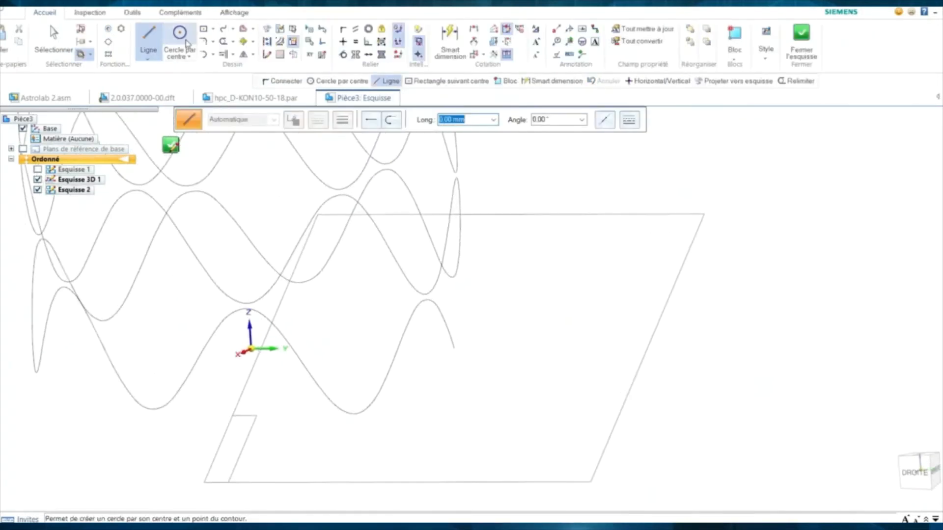
- Draw a centred 1.5 × 8 mm rectangle on the curve's end and close the sketch
{"action": "key", "text": "r"}
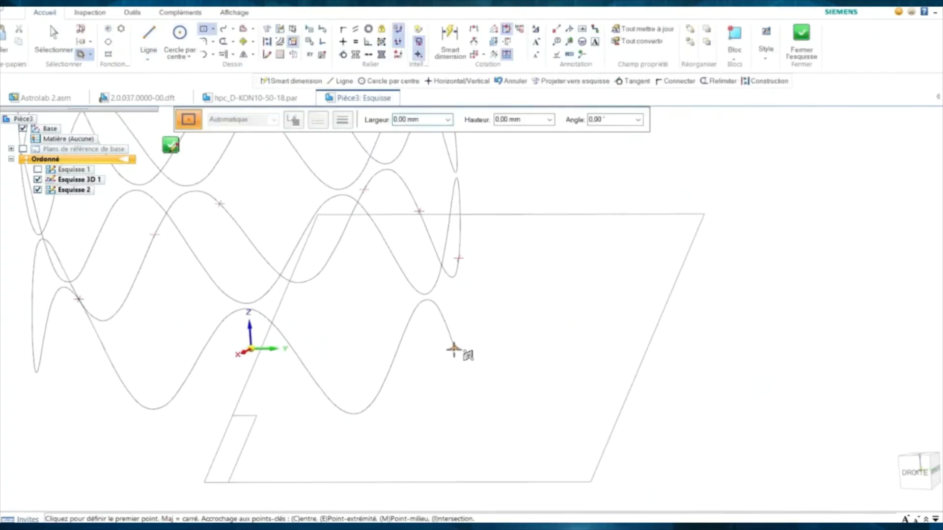
{"action": "left_click", "coordinate": [453, 349]}
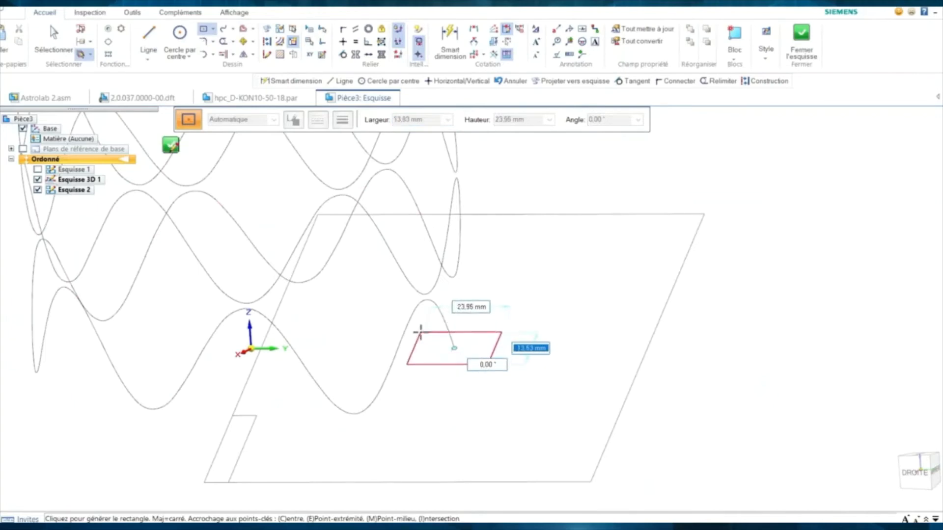
{"action": "type", "text": "1"}
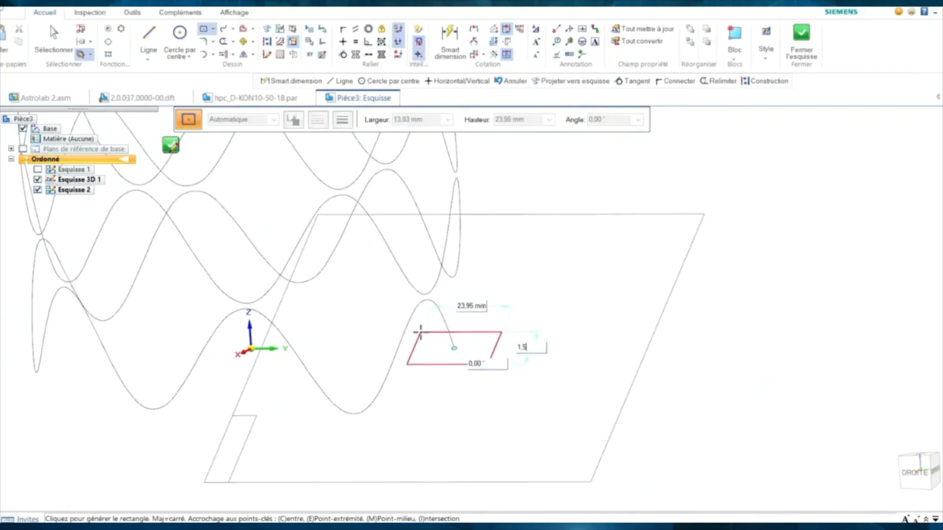
{"action": "type", "text": ".5"}
{"action": "key", "text": "Tab"}
{"action": "type", "text": "8"}
{"action": "key", "text": "Tab"}
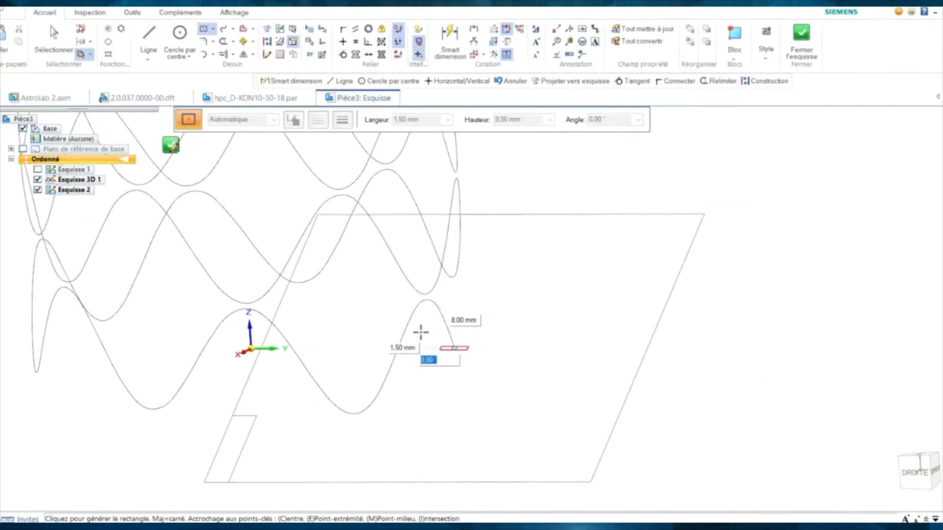
{"action": "key", "text": "Return"}
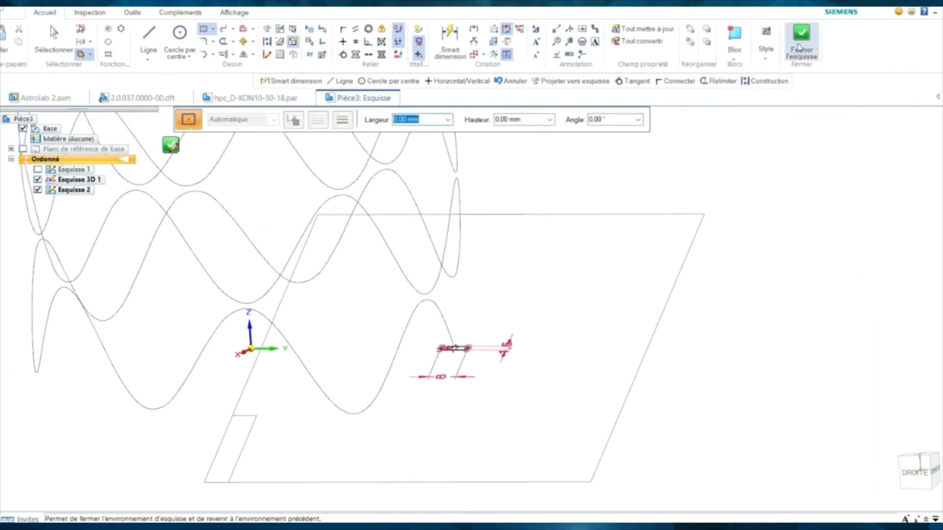
{"action": "left_click", "coordinate": [797, 44]}
{"action": "scroll", "coordinate": [487, 206], "scroll_direction": "down", "scroll_amount": 3}
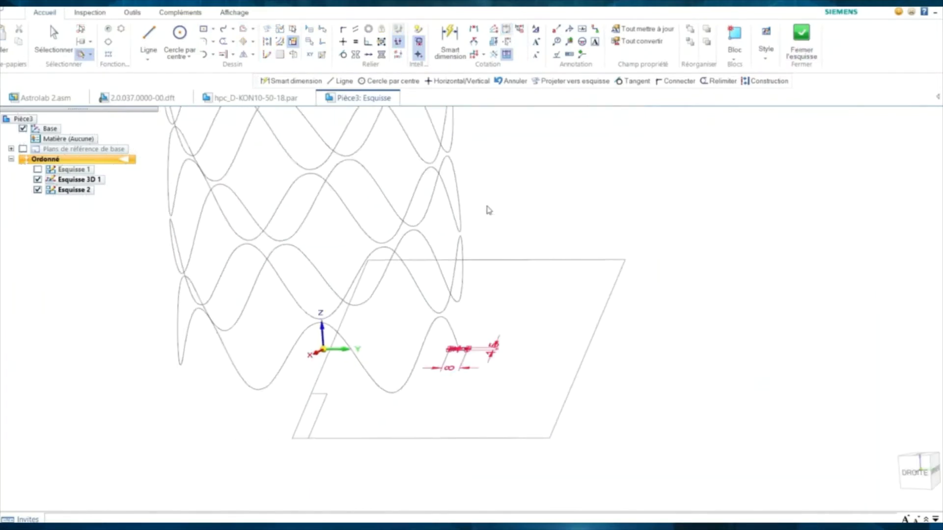
- Sweep the rectangle along the wavy 3D sketch curve to create the Ajout de matière 1 protrusion
{"action": "key", "text": "Return"}
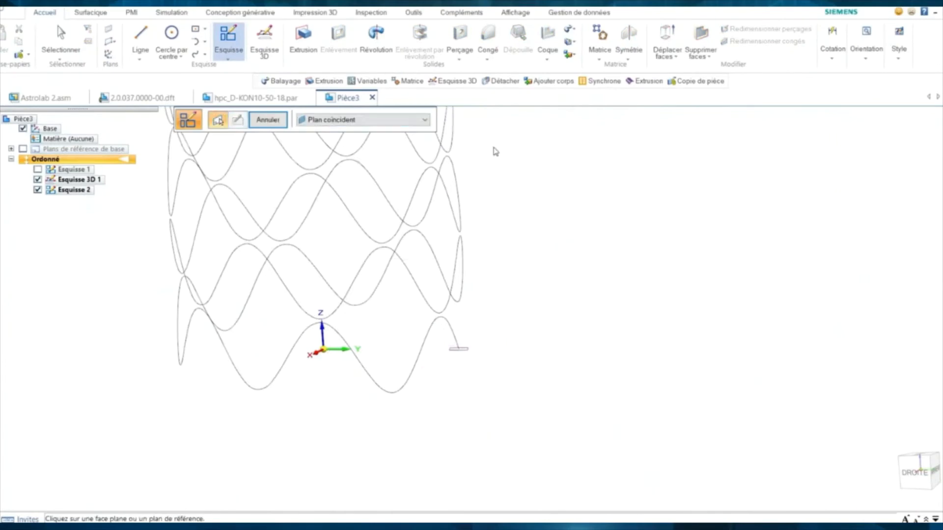
{"action": "left_click", "coordinate": [569, 31]}
{"action": "left_click", "coordinate": [576, 44]}
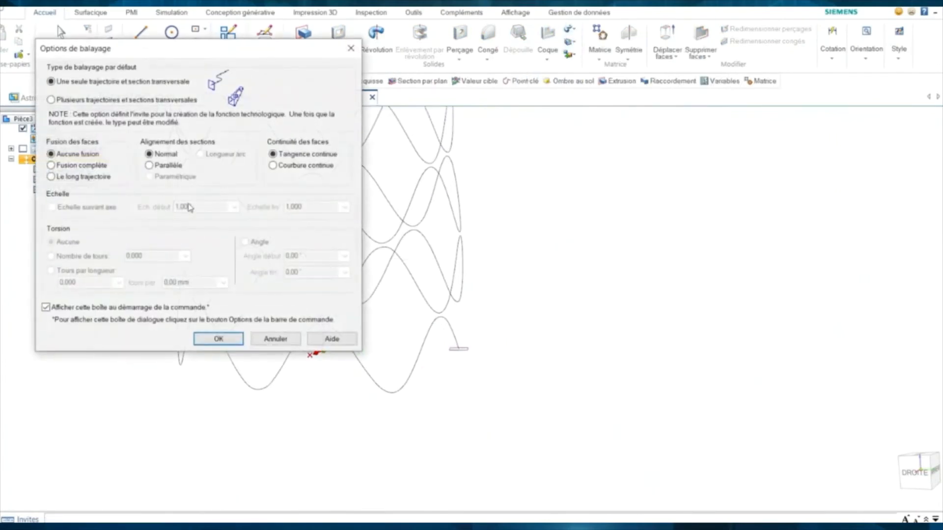
{"action": "left_click", "coordinate": [218, 339]}
{"action": "left_click", "coordinate": [426, 332]}
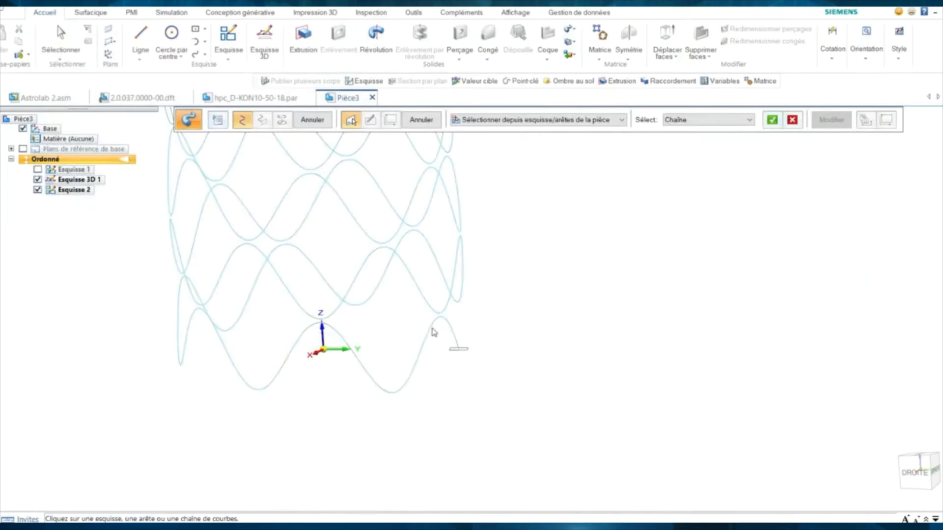
{"action": "left_click", "coordinate": [465, 354]}
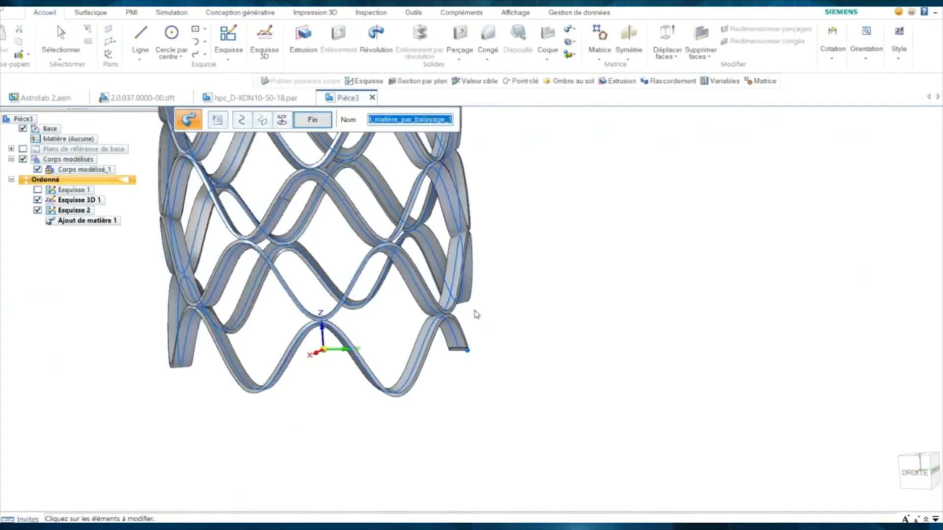
{"action": "left_click", "coordinate": [282, 120]}
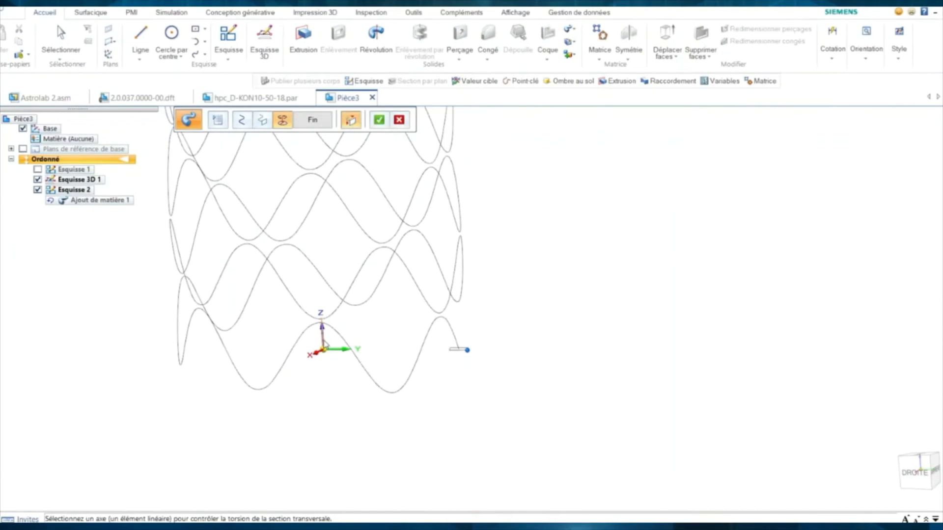
{"action": "left_click", "coordinate": [379, 120]}
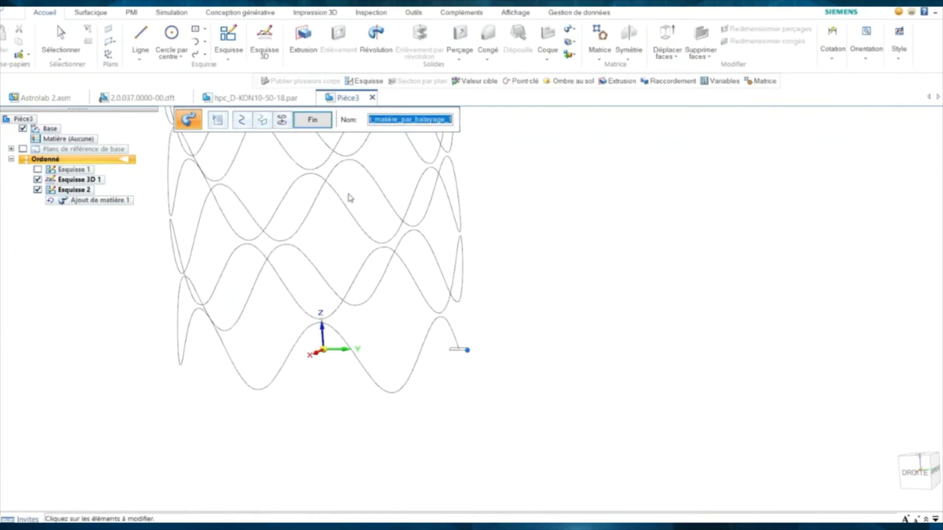
{"action": "left_click", "coordinate": [321, 124]}
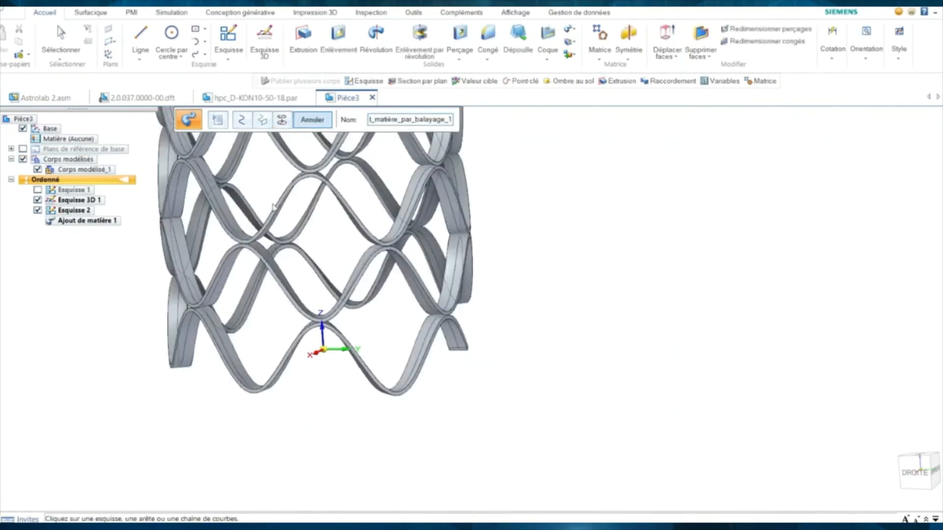
{"action": "middle_click_drag", "start_coordinate": [272, 232], "coordinate": [345, 329], "text": "shift"}
{"action": "scroll", "coordinate": [295, 240], "scroll_direction": "down", "scroll_amount": 1}
{"action": "left_click", "coordinate": [312, 120]}
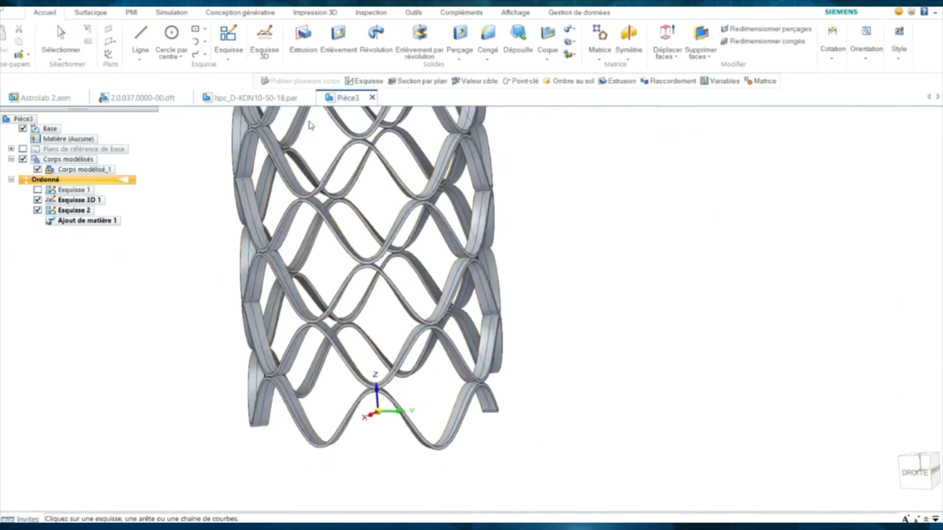
- Orbit the finished stent body to inspect it from new angles
{"action": "middle_click_drag", "start_coordinate": [177, 289], "coordinate": [259, 342]}
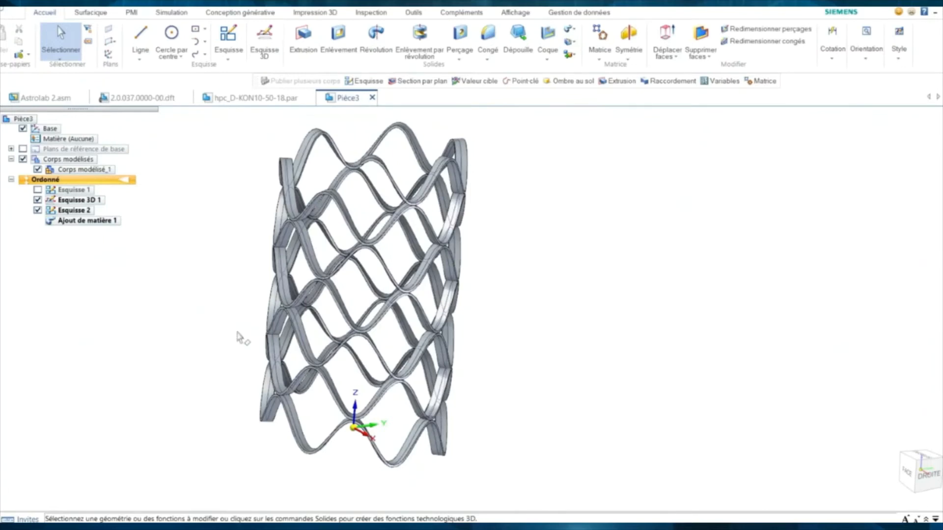
{"action": "mouse_move", "coordinate": [219, 330]}
{"action": "middle_mouse_down"}
{"action": "mouse_move", "coordinate": [210, 327]}
{"action": "mouse_move", "coordinate": [217, 334]}
{"action": "middle_mouse_up"}
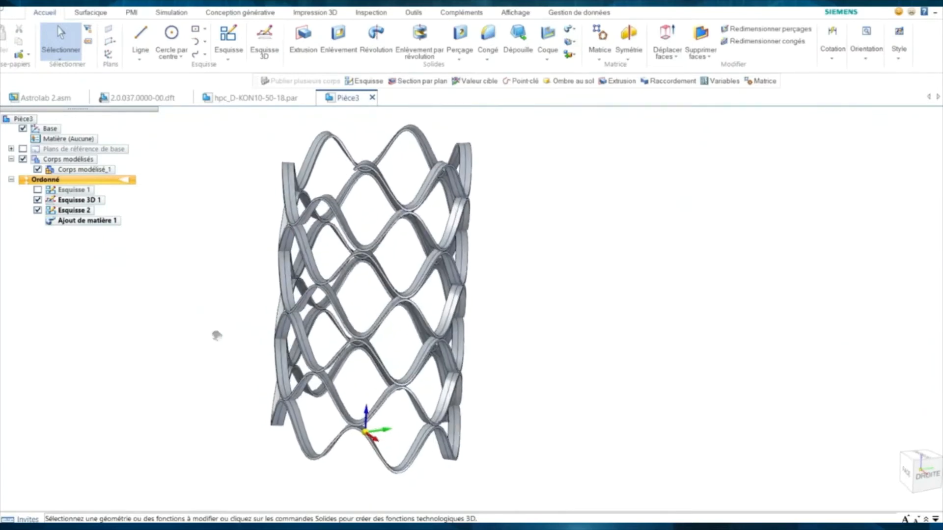
- Open Volume cible.psm from recent files, turn on its section view, and expand Corps modélisés
{"action": "left_click", "coordinate": [6, 12]}
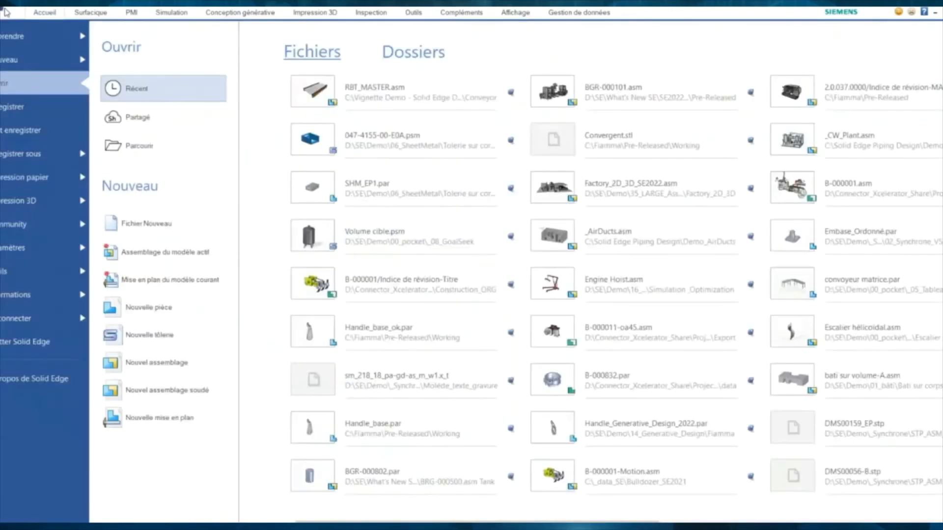
{"action": "left_click", "coordinate": [379, 238]}
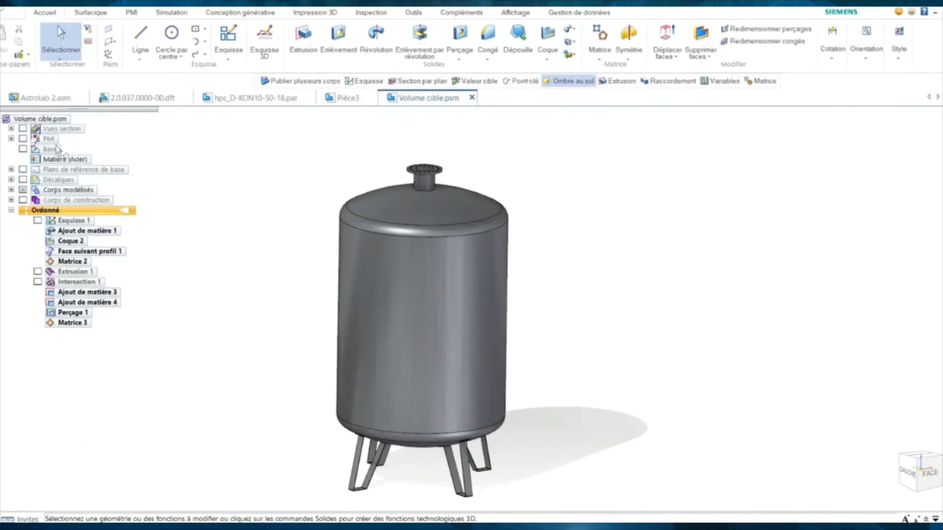
{"action": "left_click", "coordinate": [24, 129]}
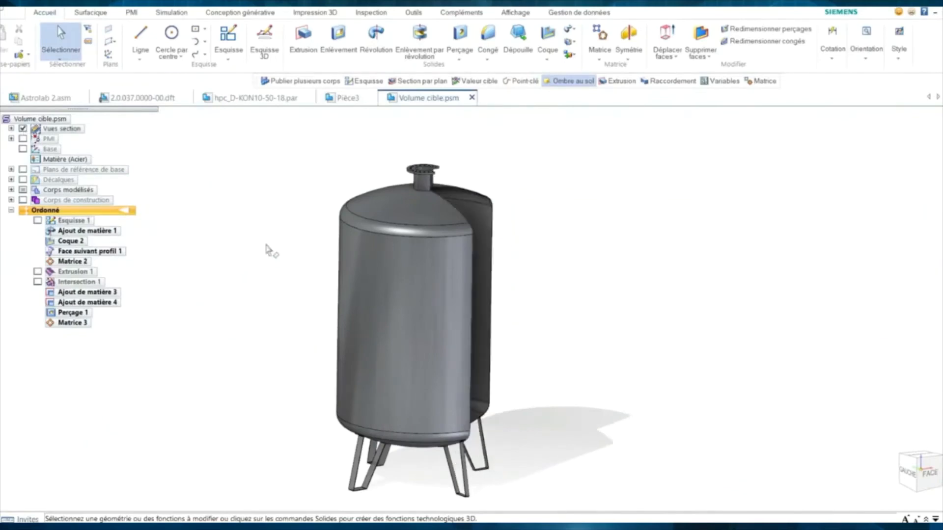
{"action": "middle_click_drag", "start_coordinate": [267, 246], "coordinate": [211, 260]}
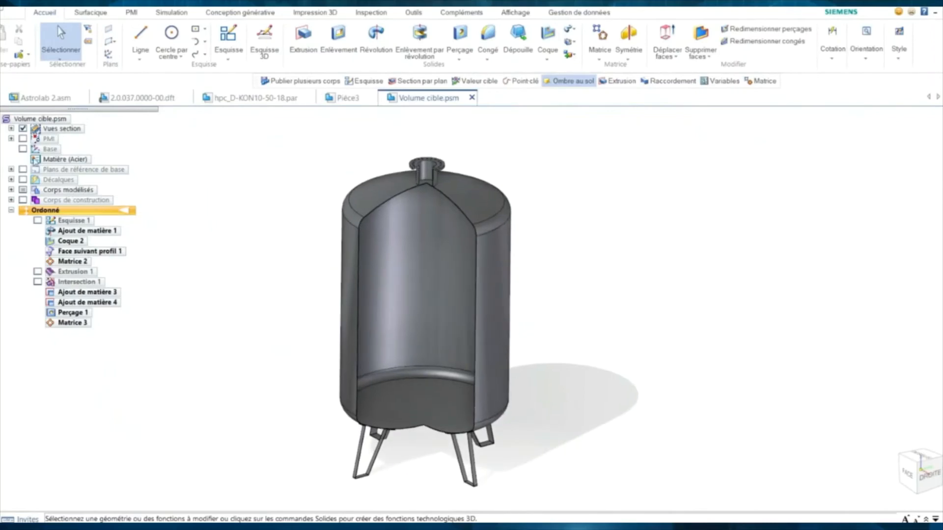
{"action": "left_click", "coordinate": [10, 129]}
{"action": "left_click", "coordinate": [11, 129]}
{"action": "left_click", "coordinate": [11, 189]}
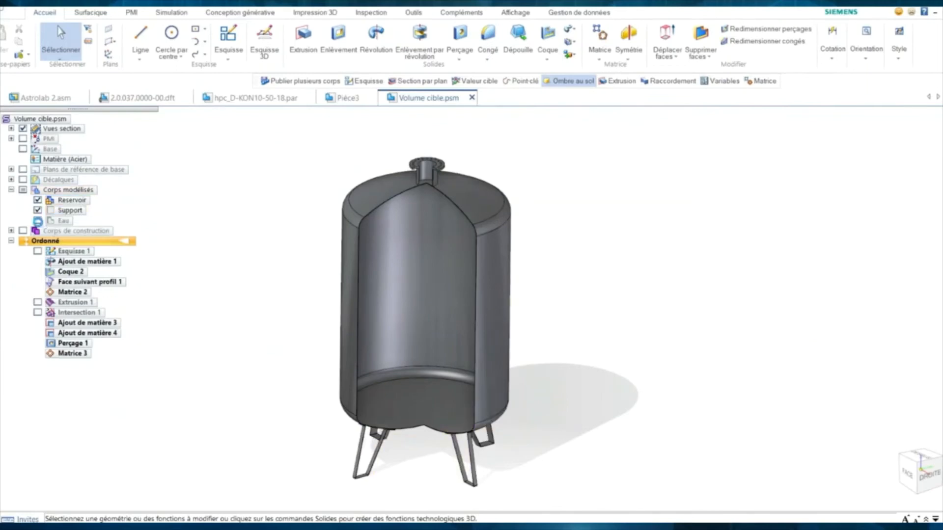
- Toggle visibility of the Eau body, Intersection 1 and Extrusion 1 in the PathFinder tree
{"action": "left_click", "coordinate": [38, 221]}
{"action": "middle_click_drag", "start_coordinate": [241, 242], "coordinate": [301, 238]}
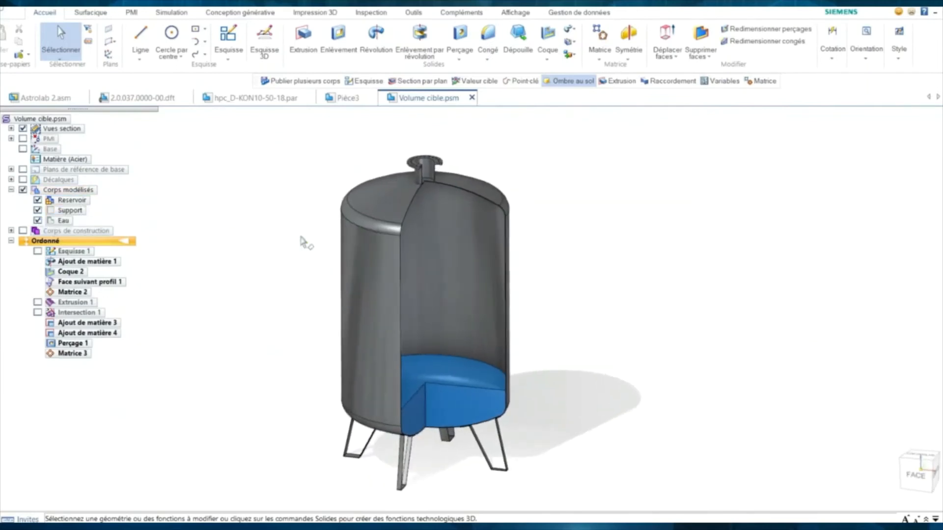
{"action": "left_click", "coordinate": [38, 313]}
{"action": "left_click", "coordinate": [38, 313]}
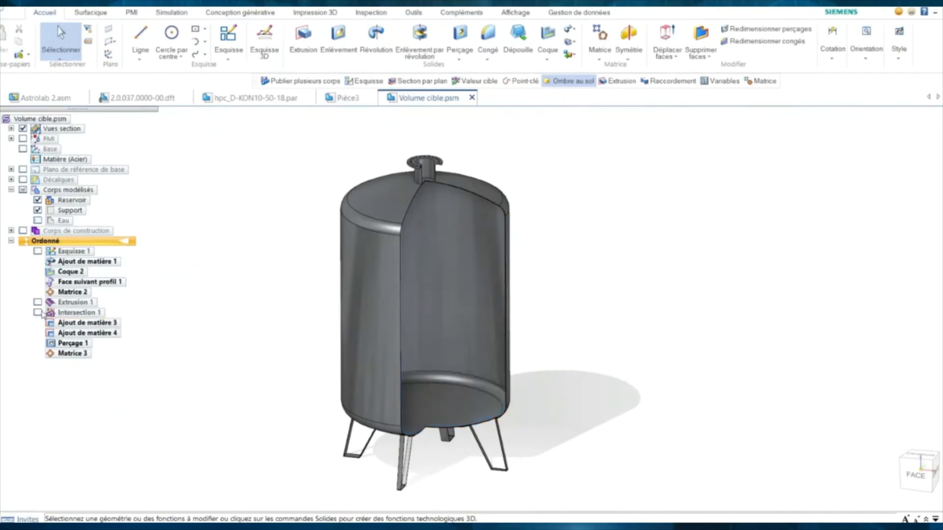
{"action": "left_click", "coordinate": [38, 302]}
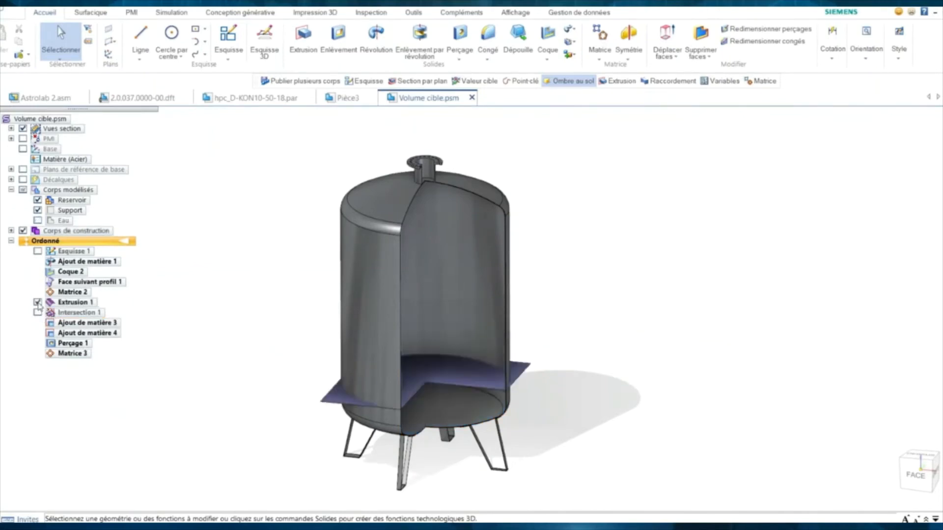
{"action": "left_click", "coordinate": [37, 221]}
{"action": "scroll", "coordinate": [211, 294], "scroll_direction": "up", "scroll_amount": 3}
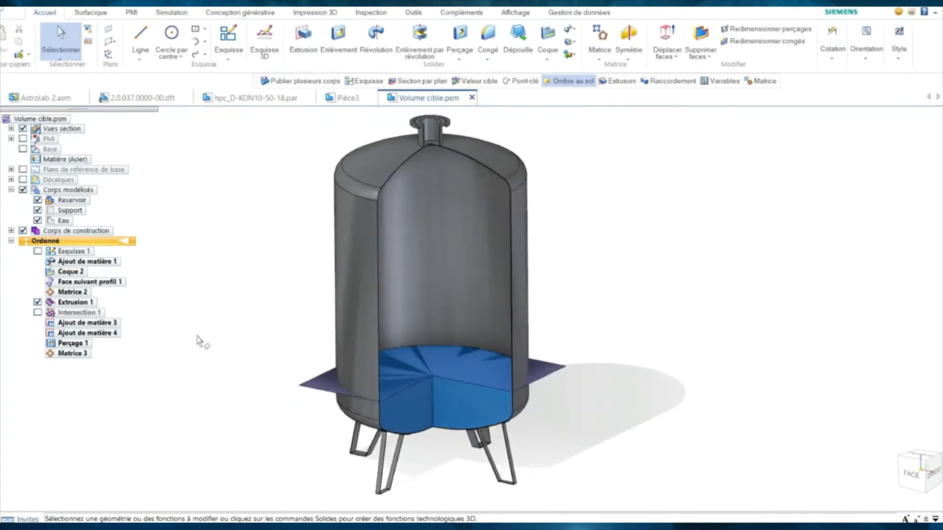
- Check the A_Hauteur_volume dimension on the cutting plane, then hide the Extrusion 1 plane
{"action": "left_click", "coordinate": [328, 388]}
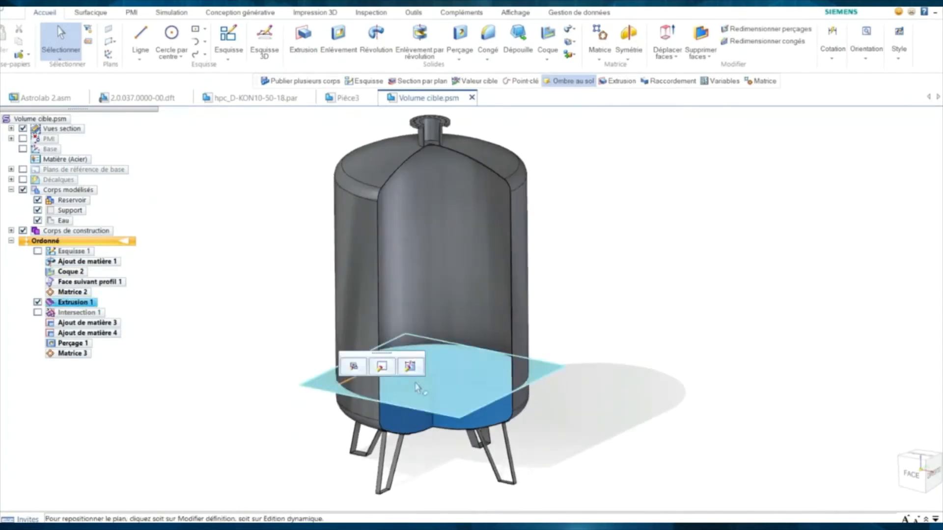
{"action": "left_click", "coordinate": [410, 366]}
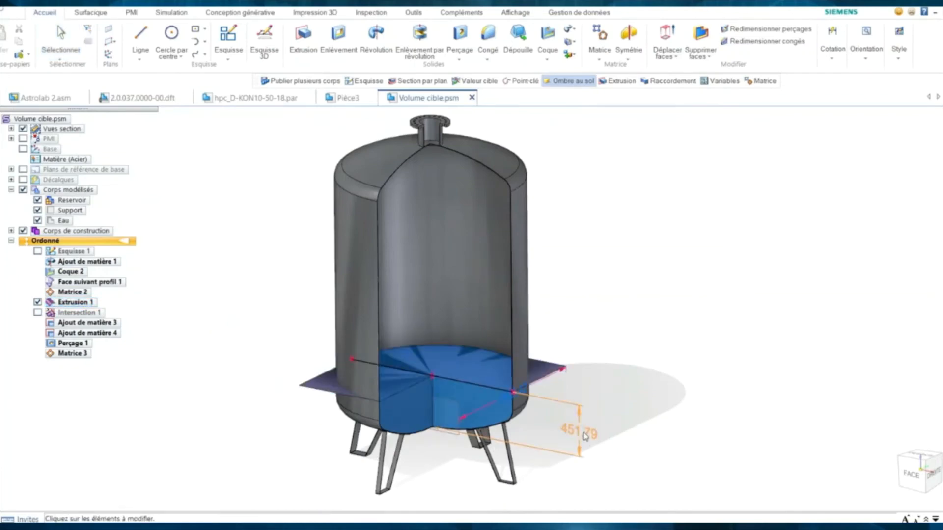
{"action": "mouse_move", "coordinate": [573, 436]}
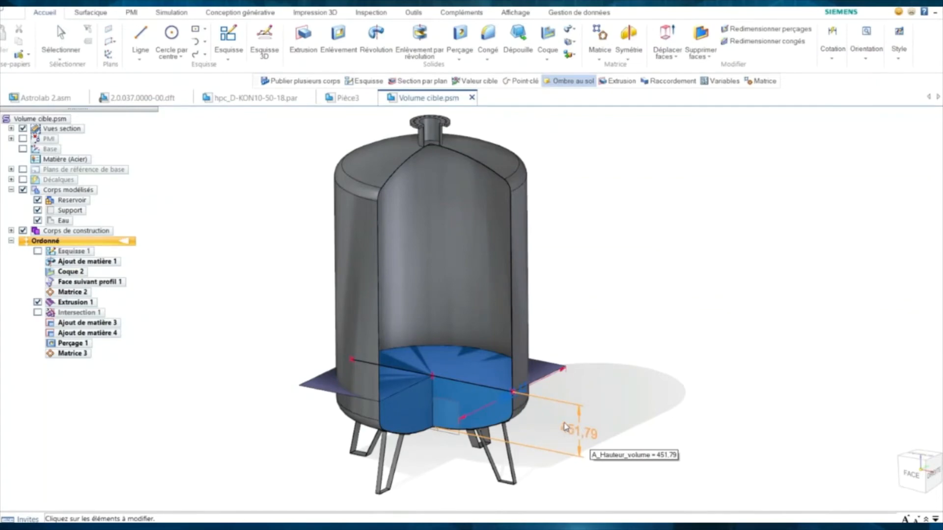
{"action": "key", "text": "Escape"}
{"action": "key", "text": "Escape"}
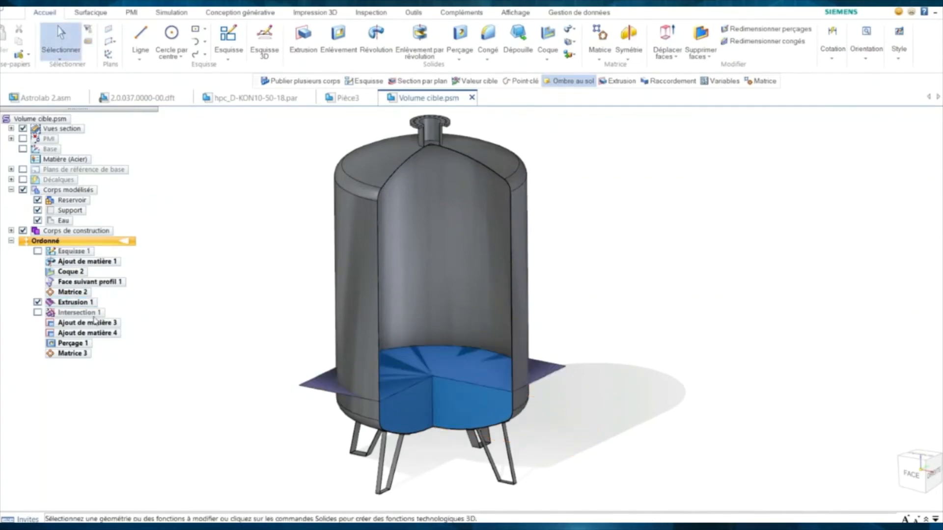
{"action": "left_click", "coordinate": [38, 302]}
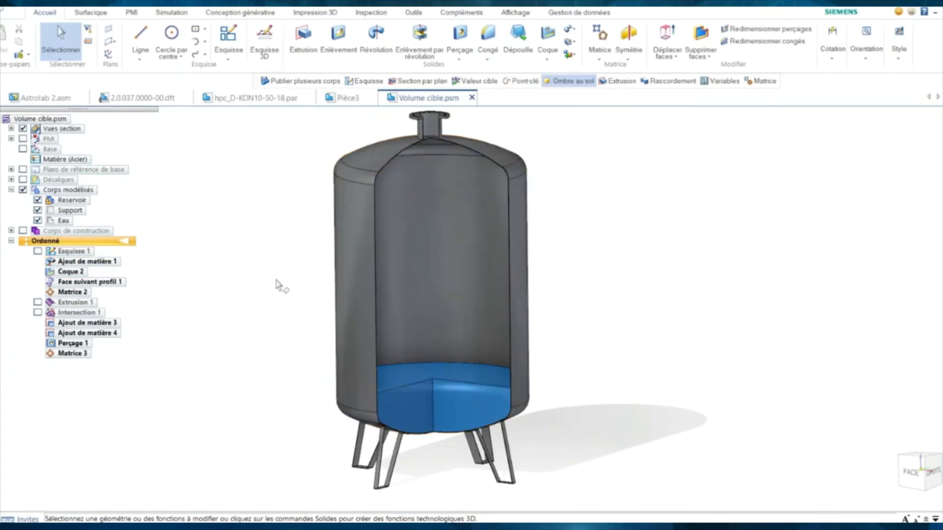
{"action": "middle_click_drag", "start_coordinate": [276, 280], "coordinate": [283, 290]}
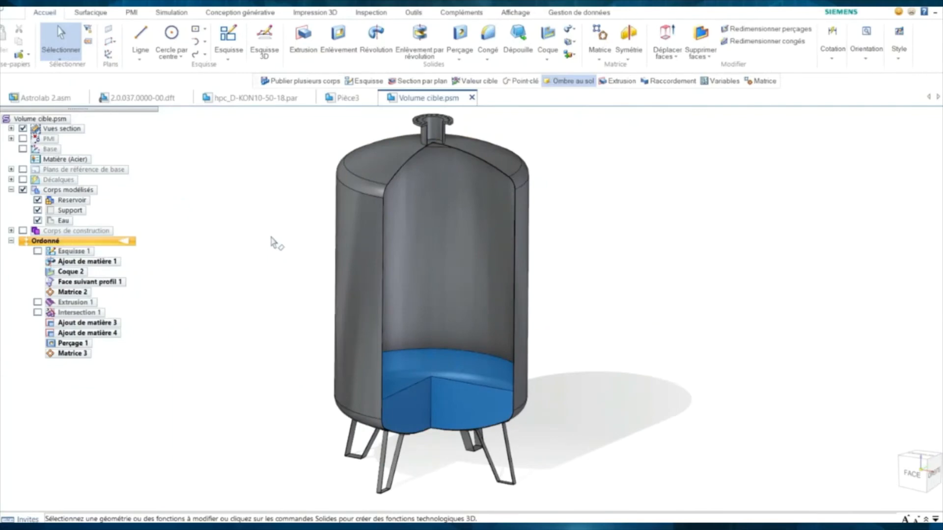
{"action": "left_click", "coordinate": [413, 12]}
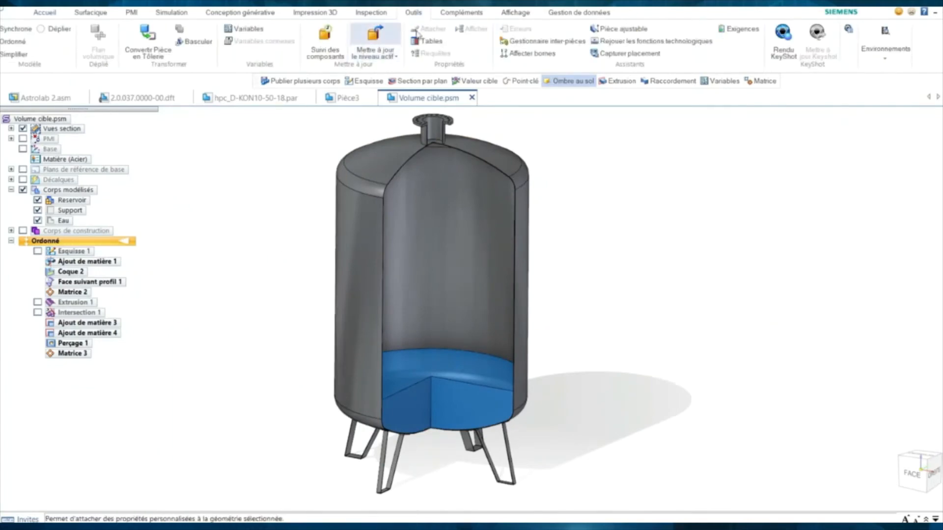
- Run Valeur cible with a target of 2 m³, varying A_Hauteur_volume
{"action": "left_click", "coordinate": [380, 13]}
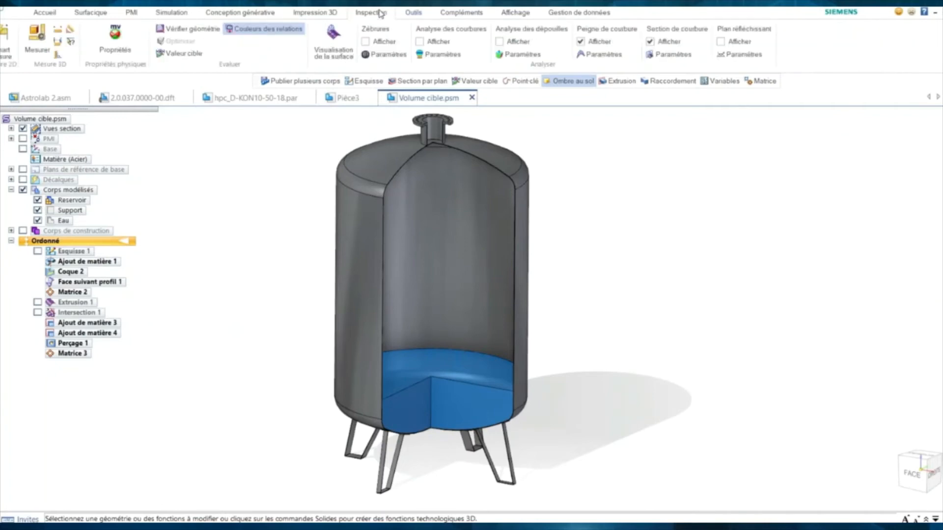
{"action": "left_click", "coordinate": [198, 57]}
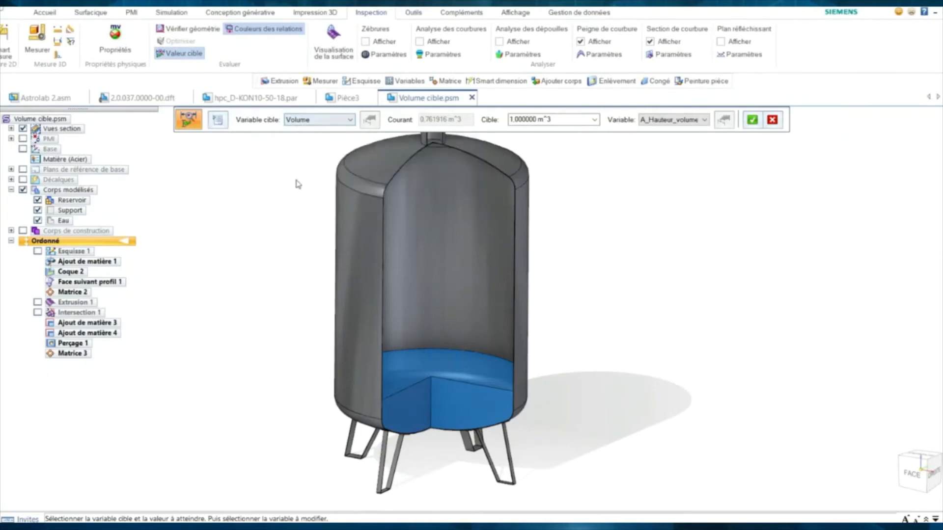
{"action": "scroll", "coordinate": [294, 194], "scroll_direction": "down", "scroll_amount": 3}
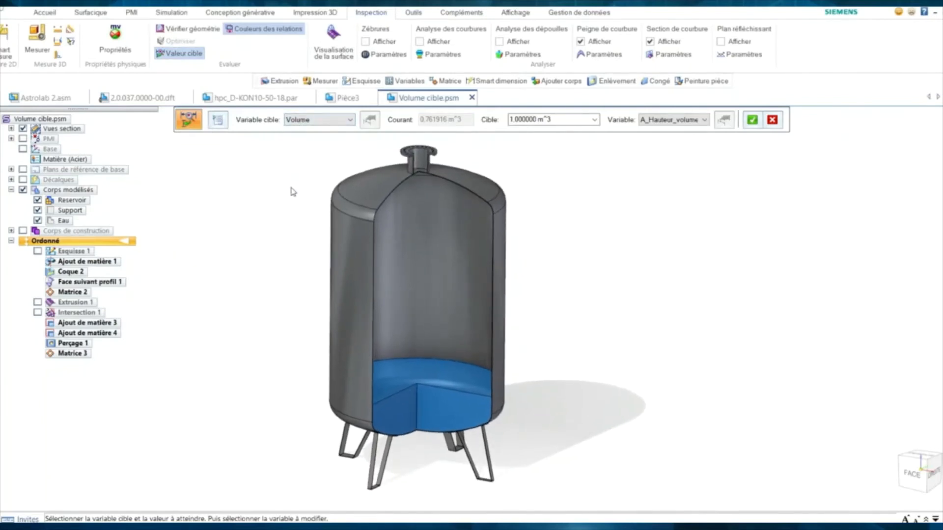
{"action": "middle_click_drag", "start_coordinate": [288, 198], "coordinate": [293, 194]}
{"action": "left_click_drag", "start_coordinate": [550, 120], "coordinate": [504, 121]}
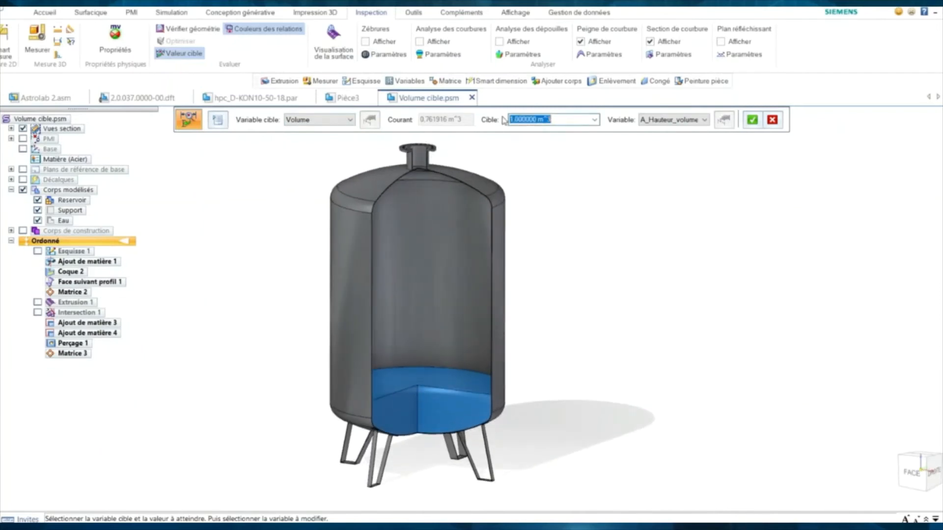
{"action": "type", "text": "2"}
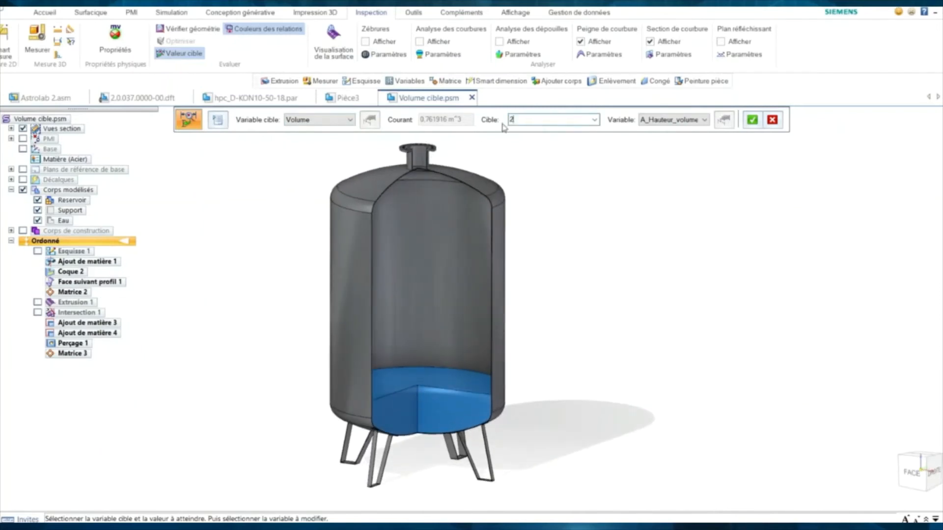
{"action": "left_click", "coordinate": [674, 121]}
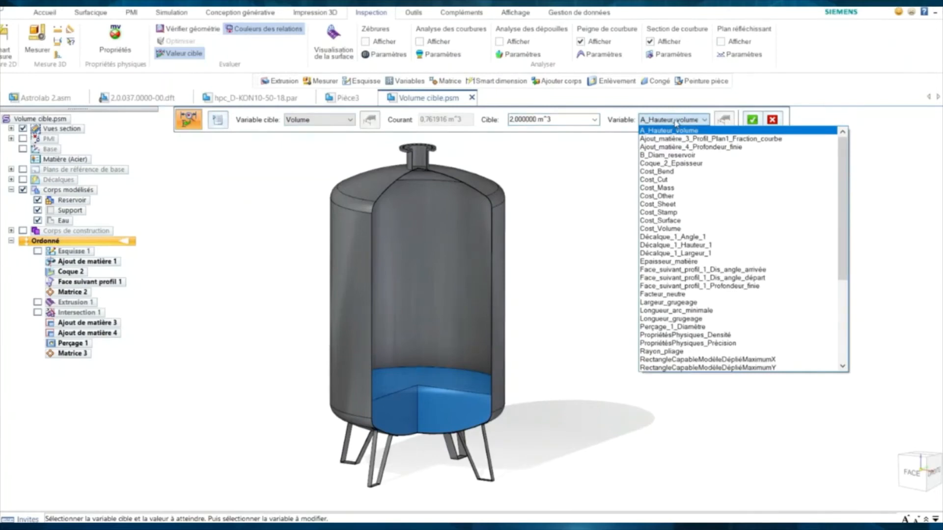
{"action": "left_click", "coordinate": [682, 132]}
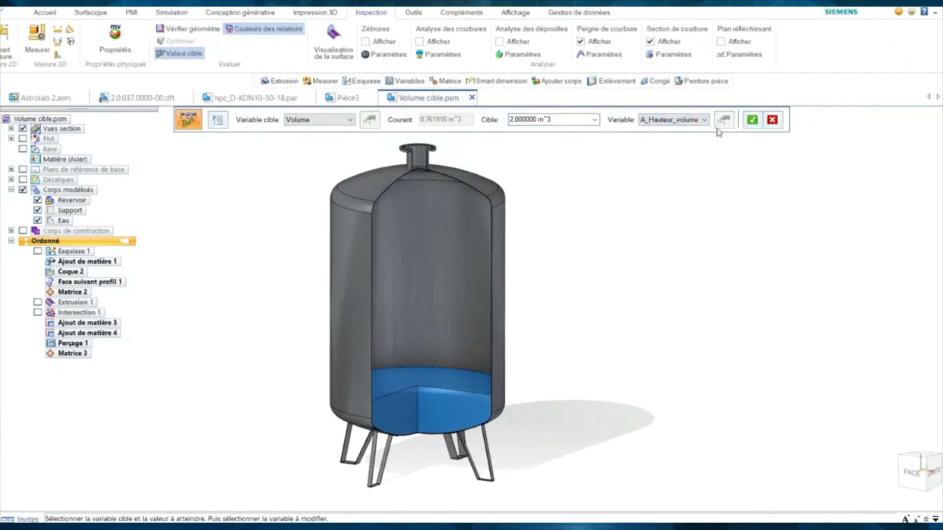
{"action": "left_click", "coordinate": [752, 120]}
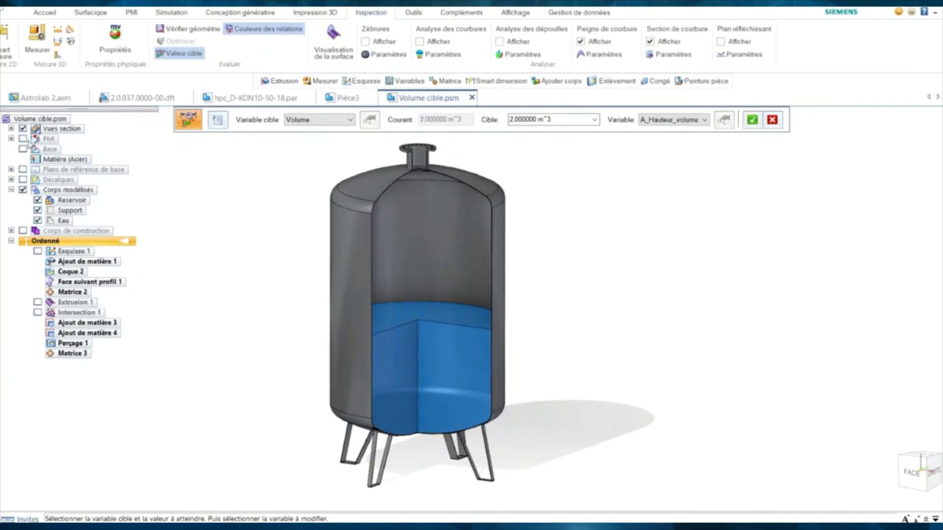
- Show the PMI volume annotation and re-solve the water volume to a 4 m³ target
{"action": "left_click", "coordinate": [23, 139]}
{"action": "double_click", "coordinate": [558, 123]}
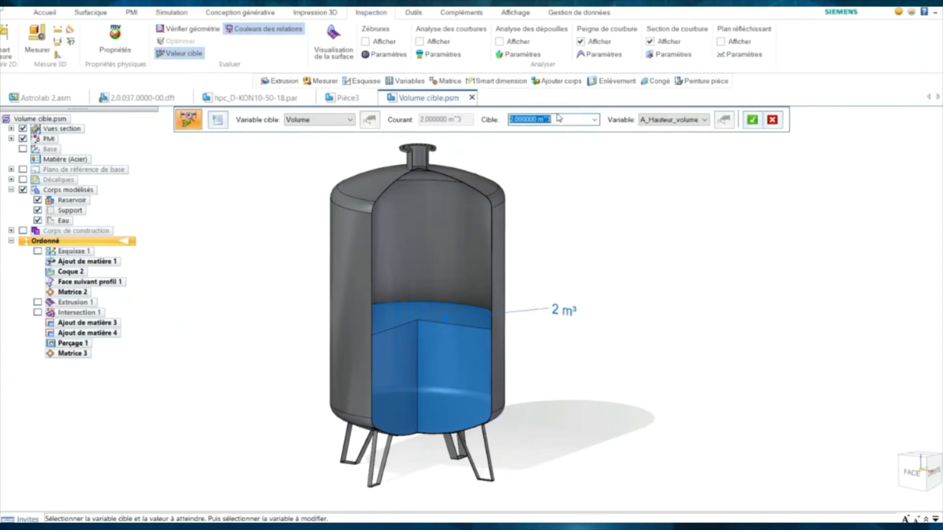
{"action": "type", "text": "4"}
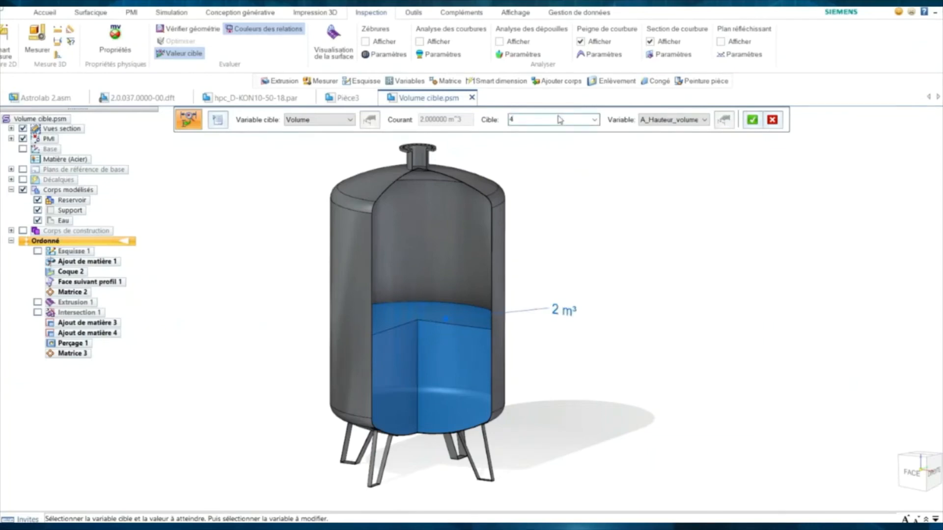
{"action": "key", "text": "Return"}
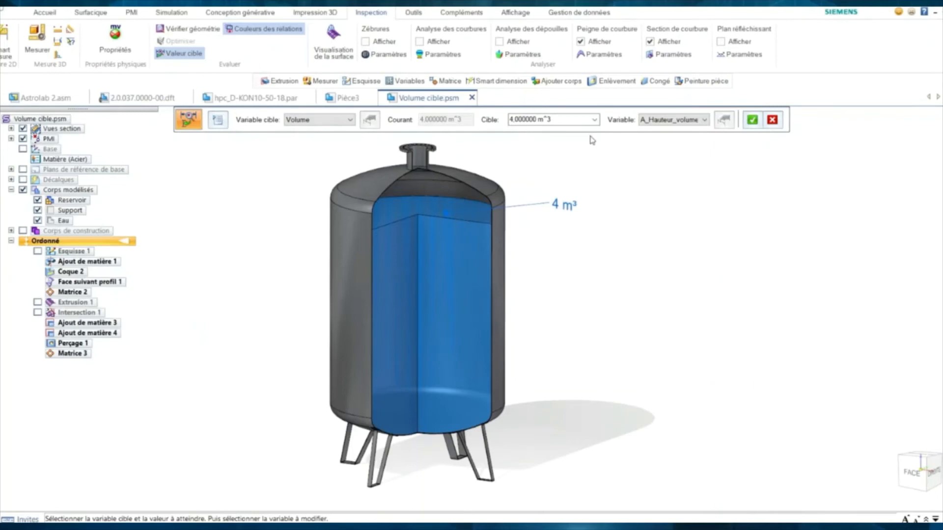
{"action": "left_click", "coordinate": [664, 121]}
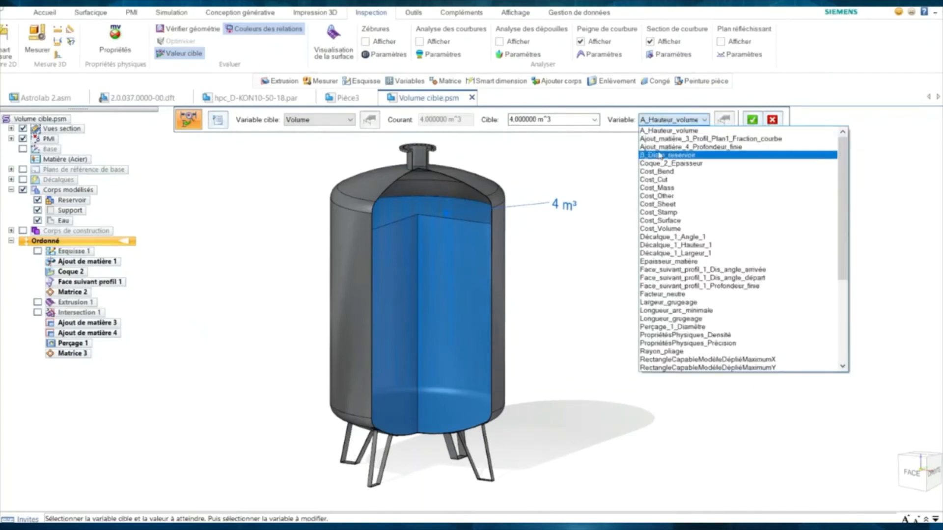
- Vary B_Diam_reservoir instead, solve for a 6 m³ target, and close Valeur cible
{"action": "left_click", "coordinate": [660, 155]}
{"action": "left_click", "coordinate": [541, 120]}
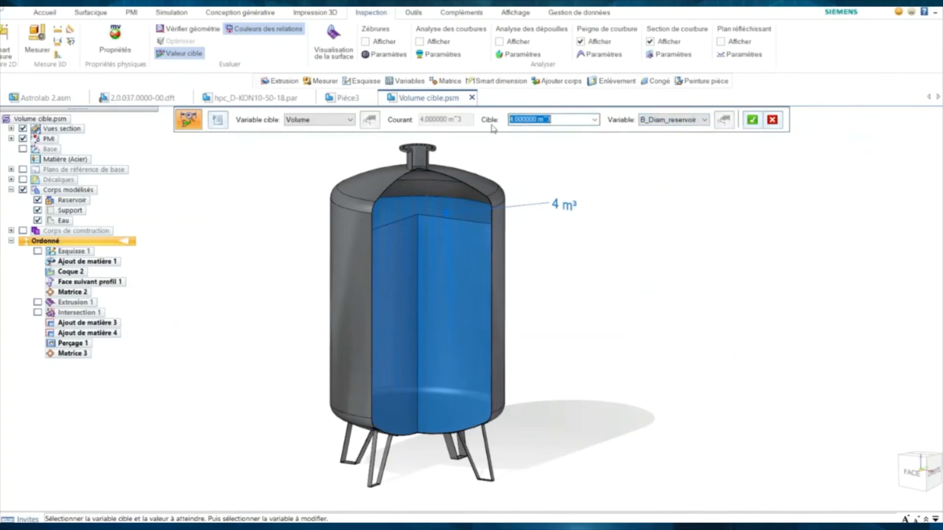
{"action": "type", "text": "6"}
{"action": "key", "text": "Return"}
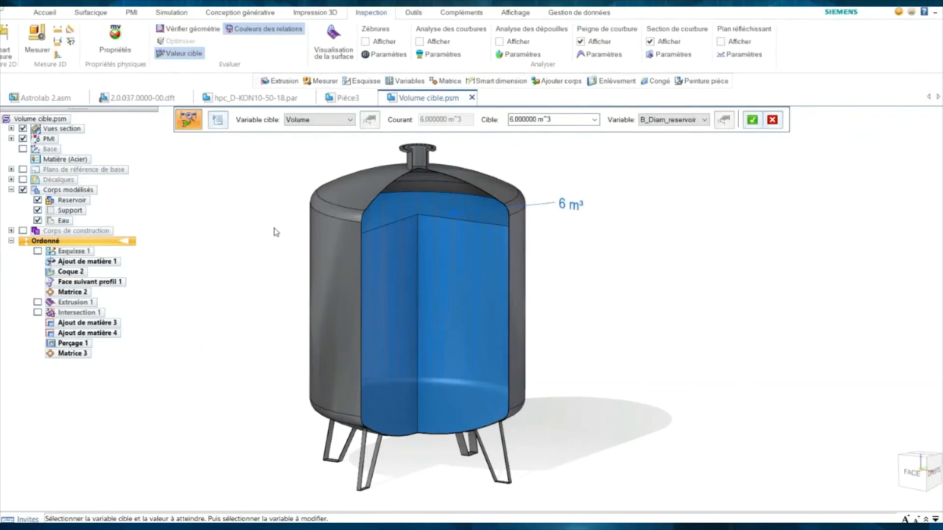
{"action": "key", "text": "Escape"}
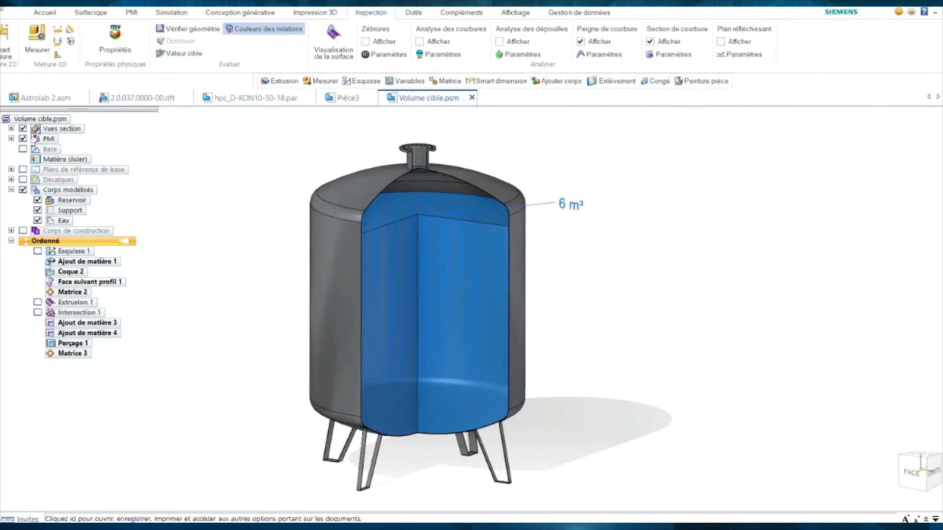
{"action": "left_click", "coordinate": [10, 12]}
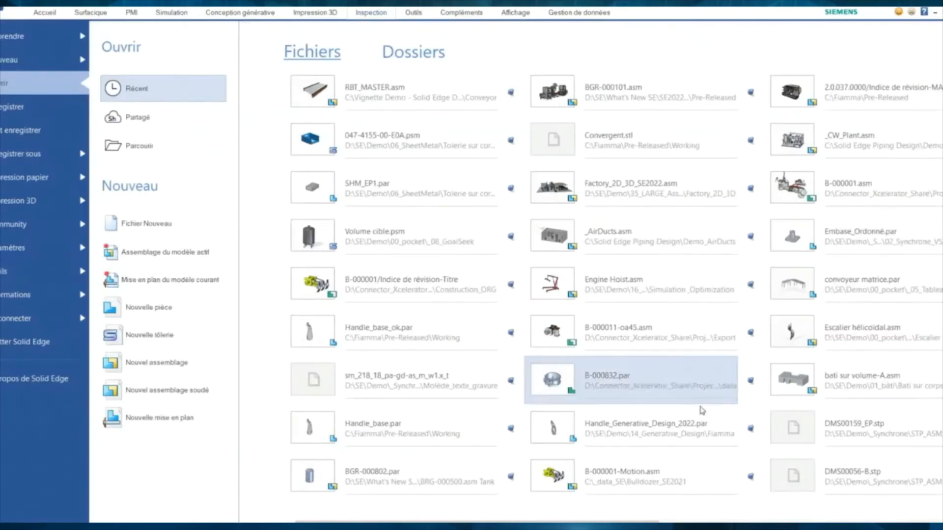
- Open bati sur volume-A.asm from recent files and orbit around the notched block
{"action": "left_click", "coordinate": [842, 383]}
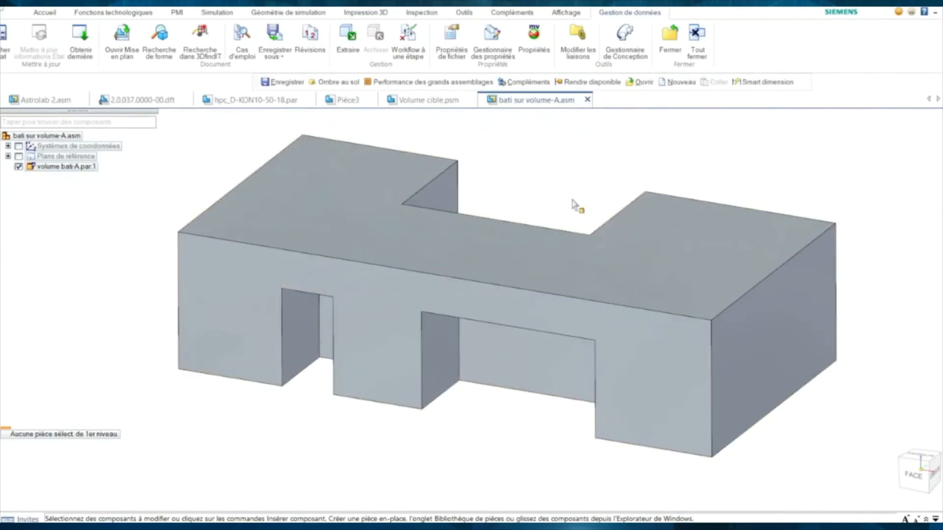
{"action": "middle_click_drag", "start_coordinate": [564, 203], "coordinate": [566, 195]}
{"action": "scroll", "coordinate": [555, 198], "scroll_direction": "down", "scroll_amount": 2}
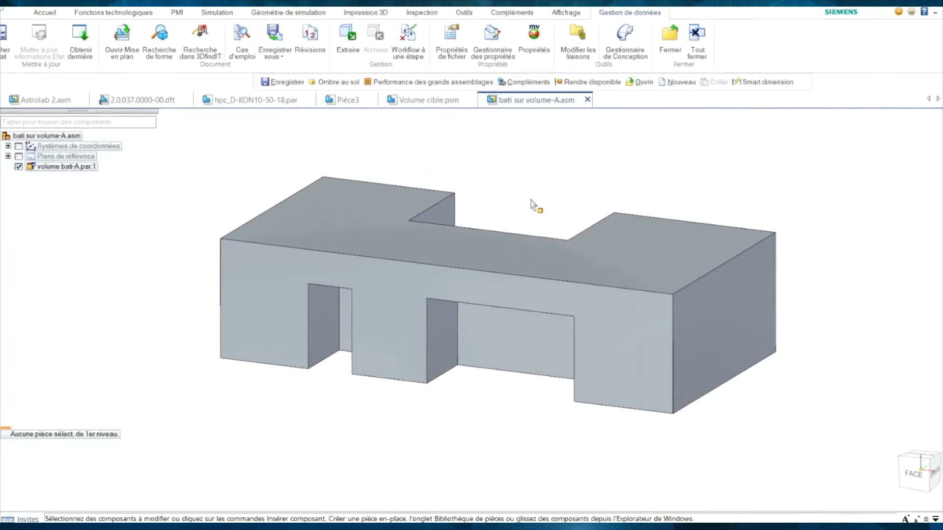
{"action": "left_click", "coordinate": [45, 12]}
{"action": "mouse_move", "coordinate": [197, 191]}
{"action": "middle_mouse_down"}
{"action": "mouse_move", "coordinate": [195, 204]}
{"action": "mouse_move", "coordinate": [197, 190]}
{"action": "middle_mouse_up"}
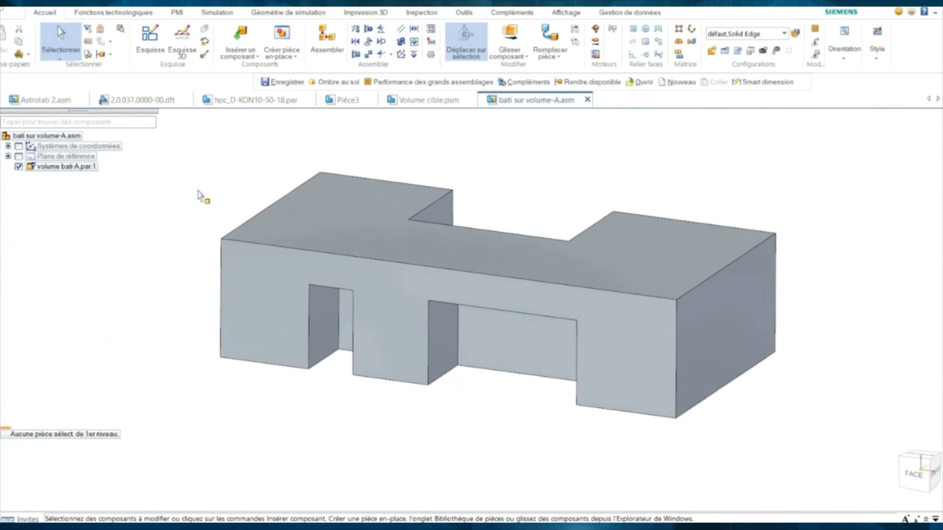
- Enter the frame environment and accept new frame options with a different corner orientation
{"action": "left_click", "coordinate": [465, 15]}
{"action": "left_click", "coordinate": [660, 55]}
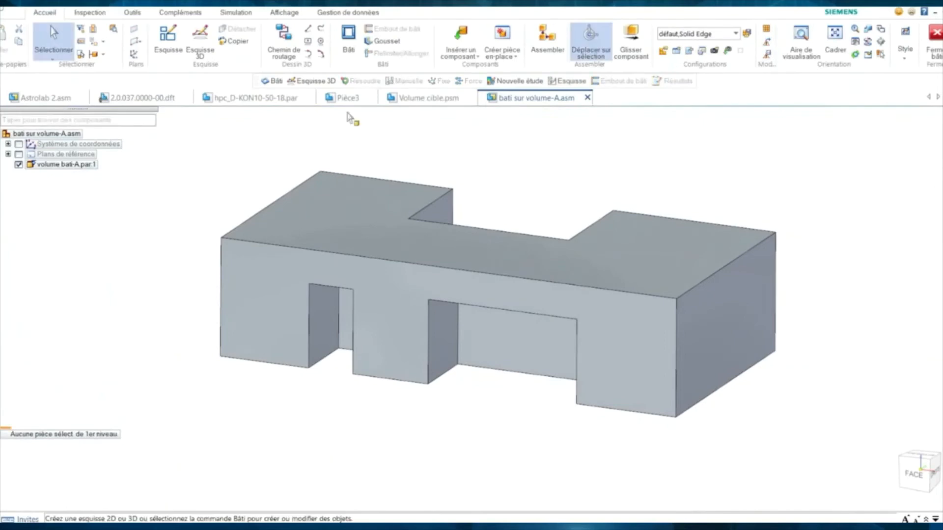
{"action": "left_click", "coordinate": [348, 55]}
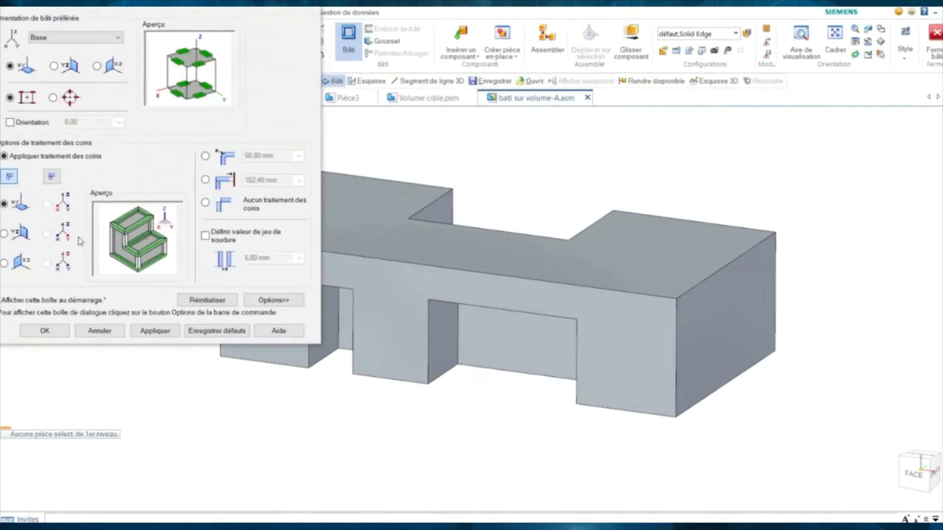
{"action": "left_click", "coordinate": [52, 176]}
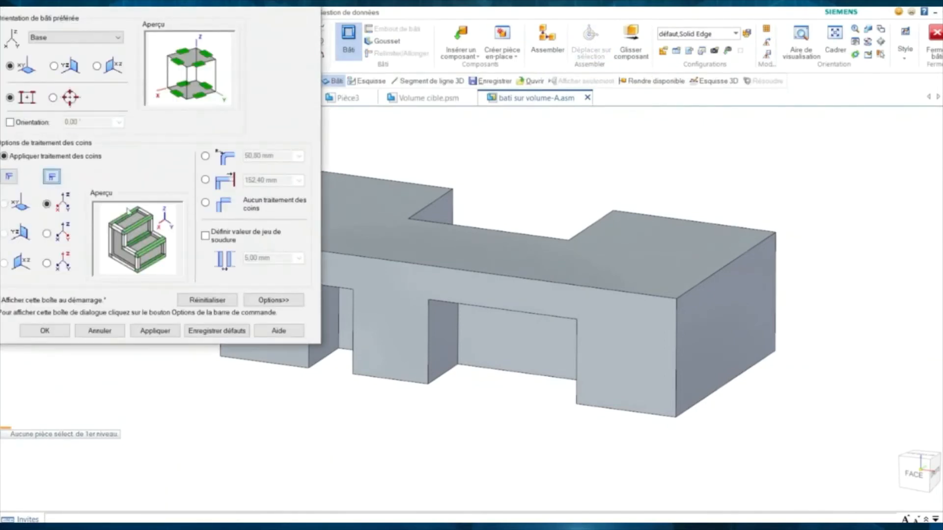
{"action": "left_click", "coordinate": [53, 332]}
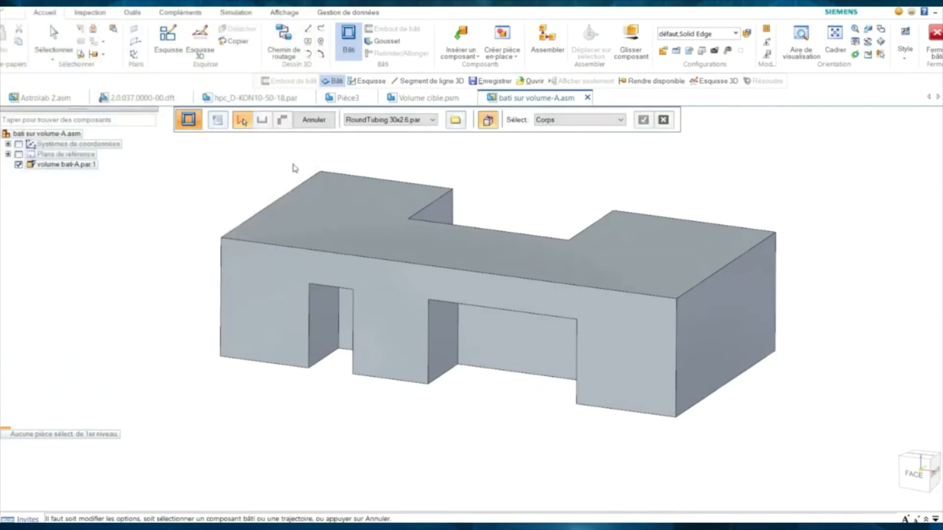
- Generate a SquareTubing 50x50x4 frame on the volume body's edges and finish it
{"action": "left_click", "coordinate": [361, 121]}
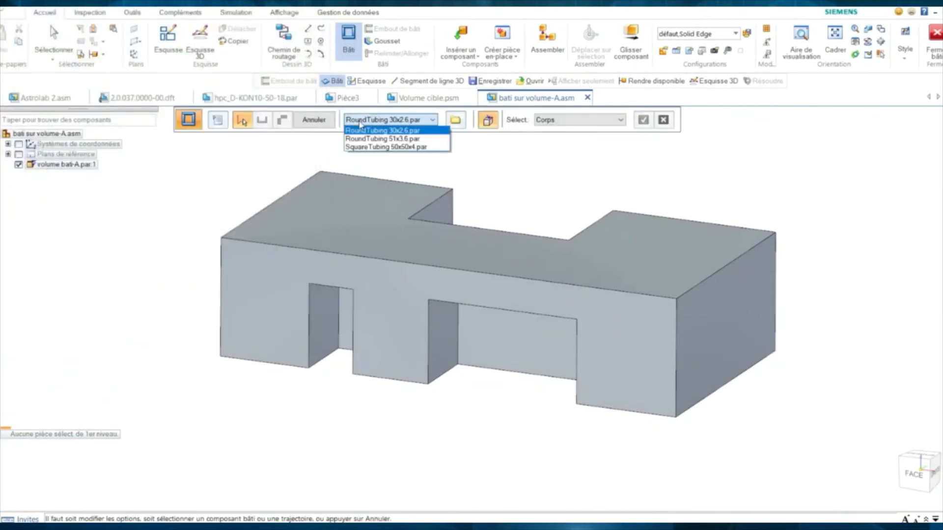
{"action": "left_click", "coordinate": [356, 147]}
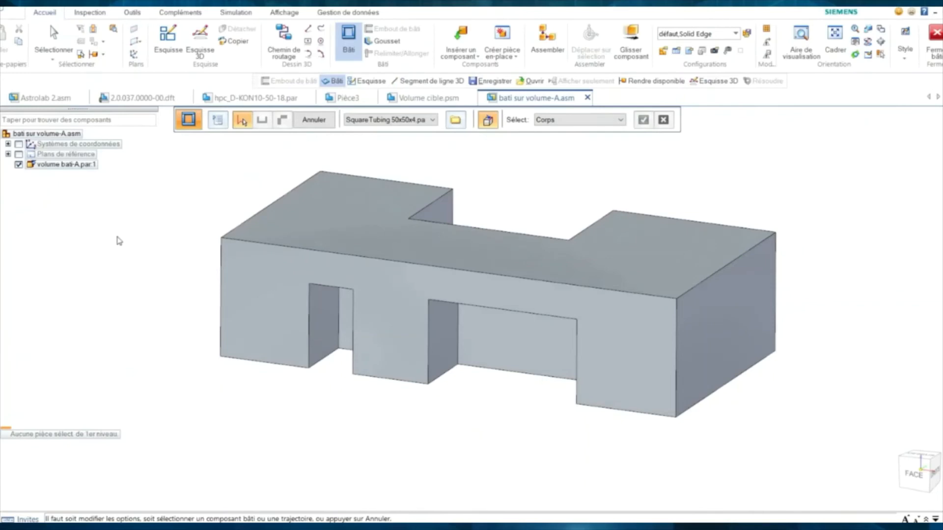
{"action": "left_click", "coordinate": [322, 203]}
{"action": "right_click", "coordinate": [217, 189]}
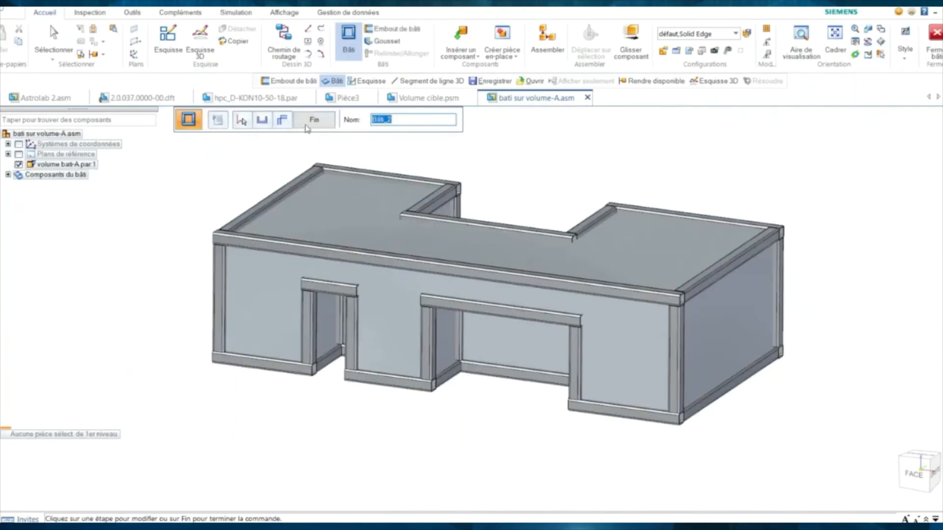
{"action": "left_click", "coordinate": [313, 119]}
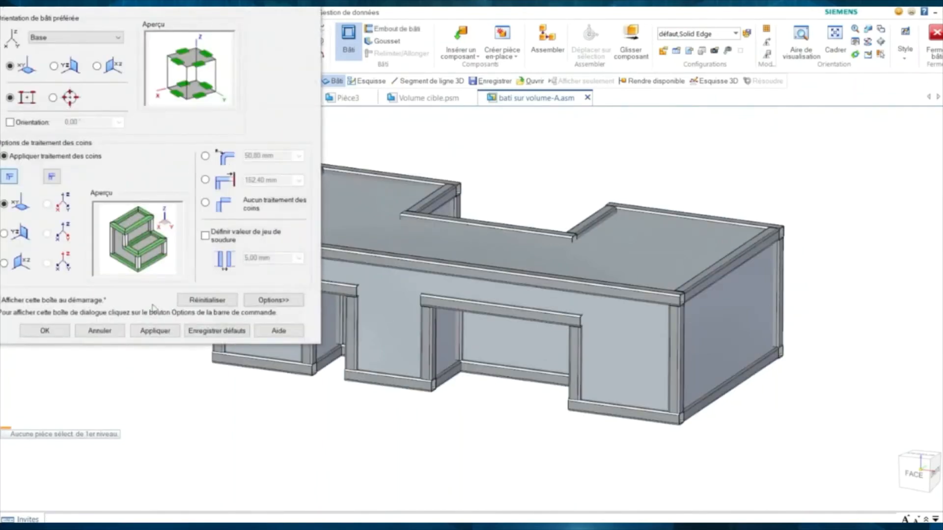
{"action": "left_click", "coordinate": [110, 336]}
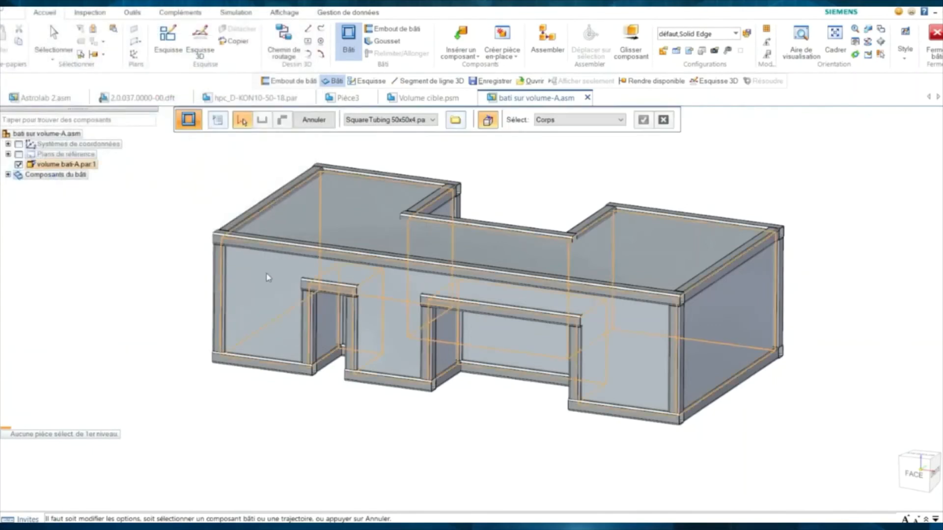
{"action": "left_click", "coordinate": [314, 119]}
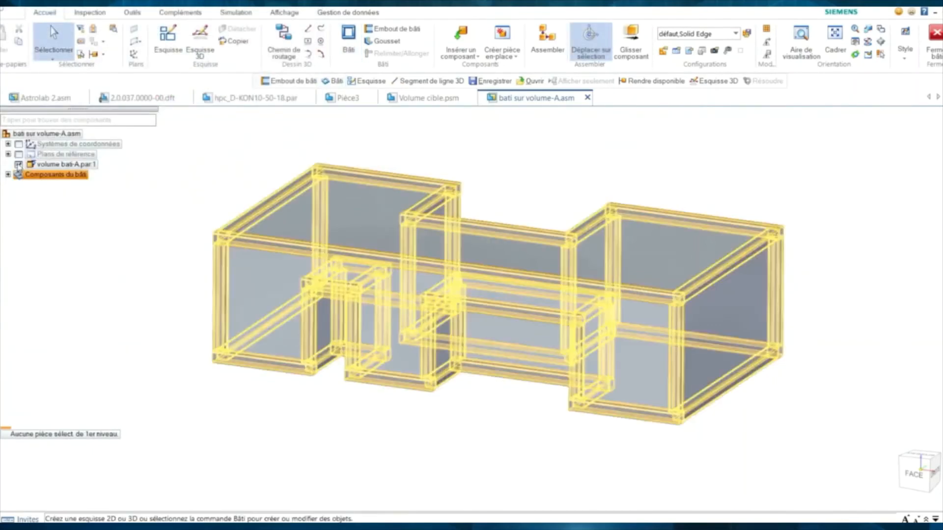
- Toggle volume bati-A.par visibility and orbit to a rear view to inspect the tube frame
{"action": "left_click", "coordinate": [19, 164]}
{"action": "mouse_move", "coordinate": [158, 222]}
{"action": "middle_mouse_down"}
{"action": "mouse_move", "coordinate": [147, 217]}
{"action": "mouse_move", "coordinate": [148, 236]}
{"action": "middle_mouse_up"}
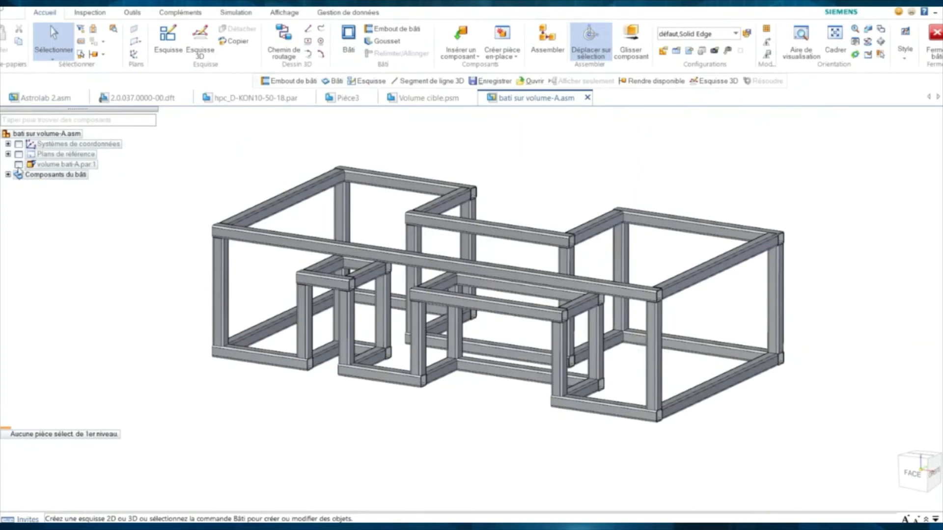
{"action": "left_click", "coordinate": [19, 165]}
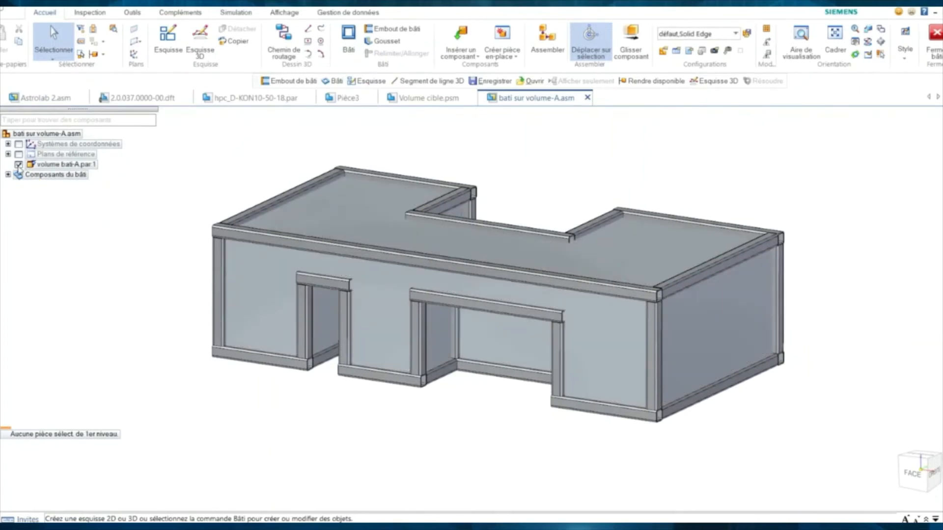
{"action": "left_click", "coordinate": [19, 165]}
{"action": "key", "text": "ctrl+r"}
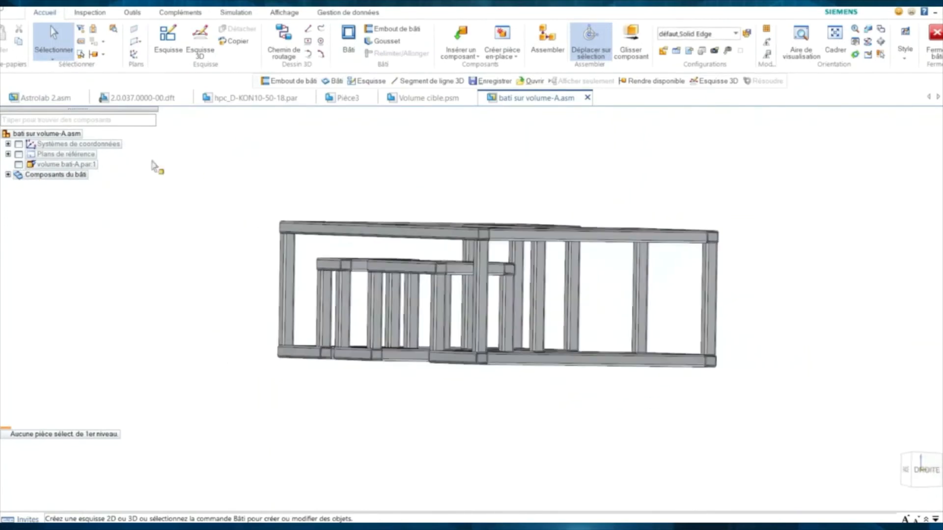
{"action": "middle_click_drag", "start_coordinate": [156, 167], "coordinate": [114, 213]}
{"action": "left_click", "coordinate": [25, 175]}
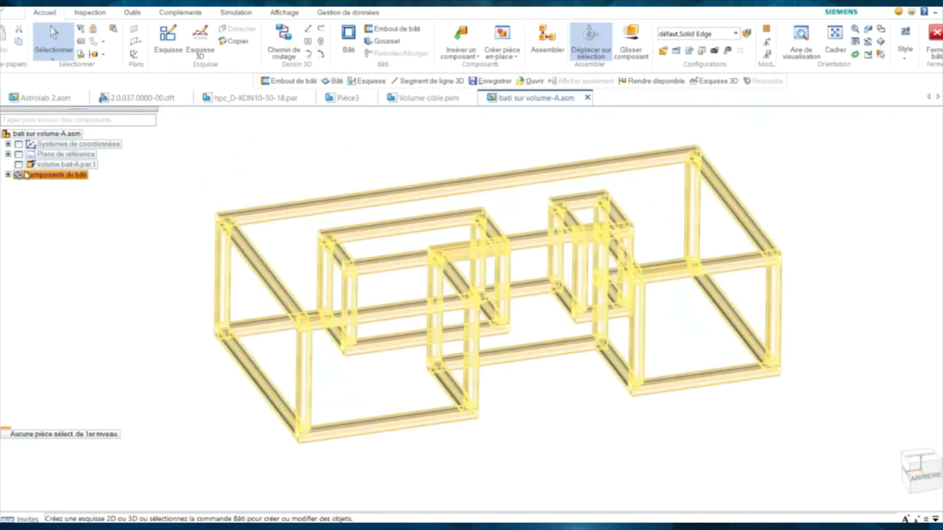
{"action": "left_click", "coordinate": [18, 165]}
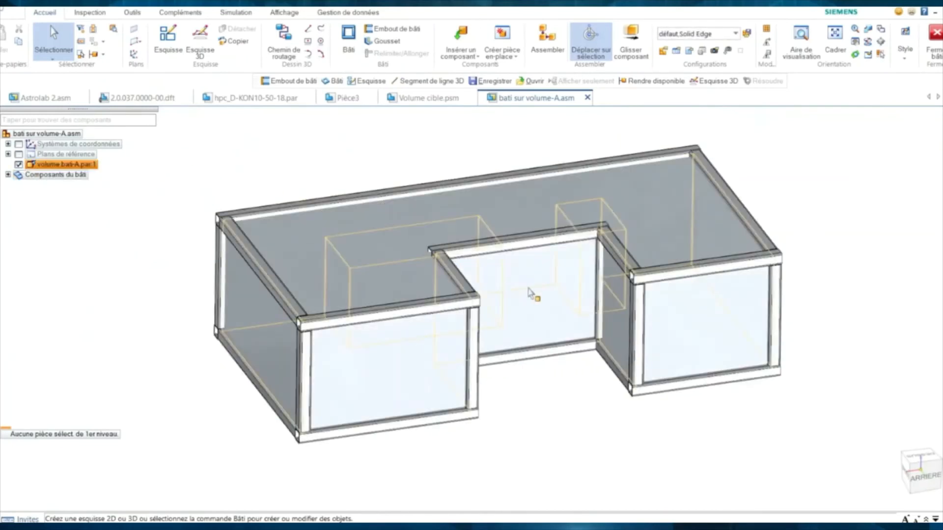
- Select the notch's back face and start moving it with Déplacer sur sélection
{"action": "middle_click_drag", "start_coordinate": [532, 307], "coordinate": [539, 344]}
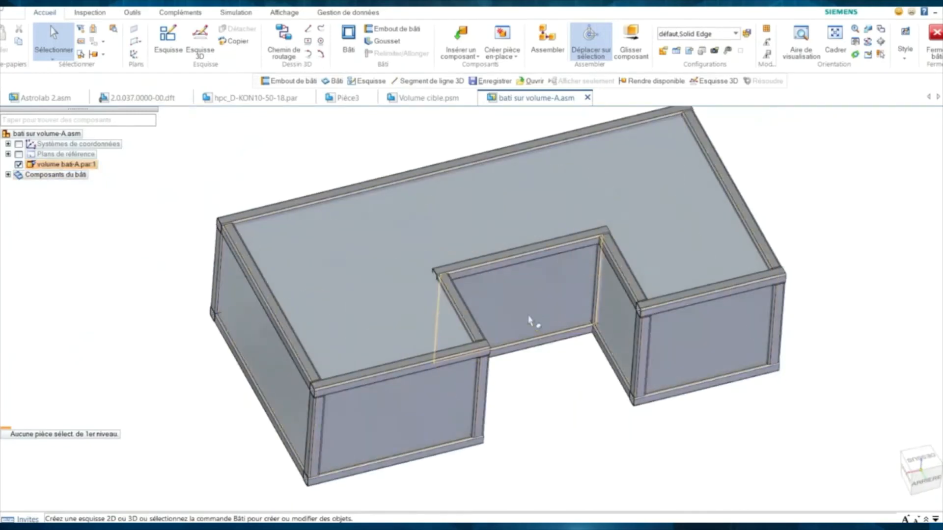
{"action": "left_click", "coordinate": [531, 310]}
{"action": "left_click", "coordinate": [543, 331]}
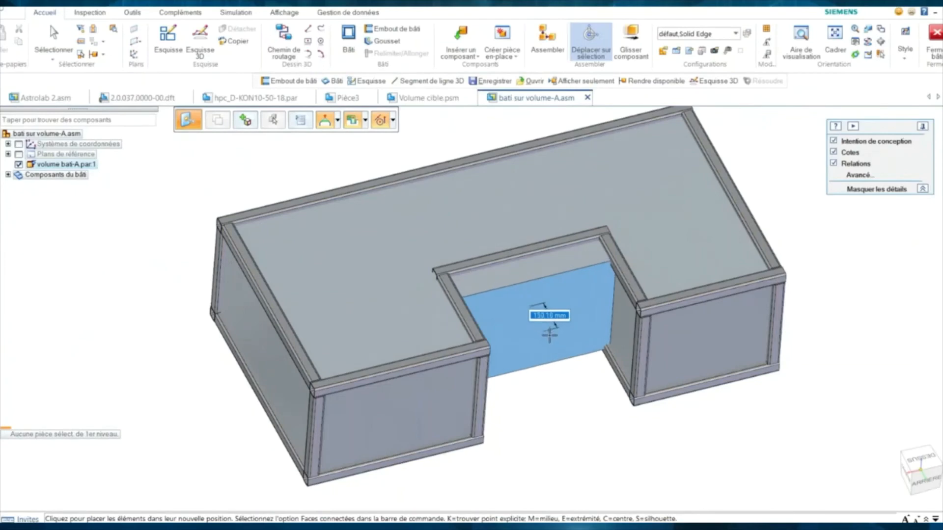
- Place the move handle at the notch's right edge and rotate its back face a few degrees
{"action": "left_click", "coordinate": [549, 336]}
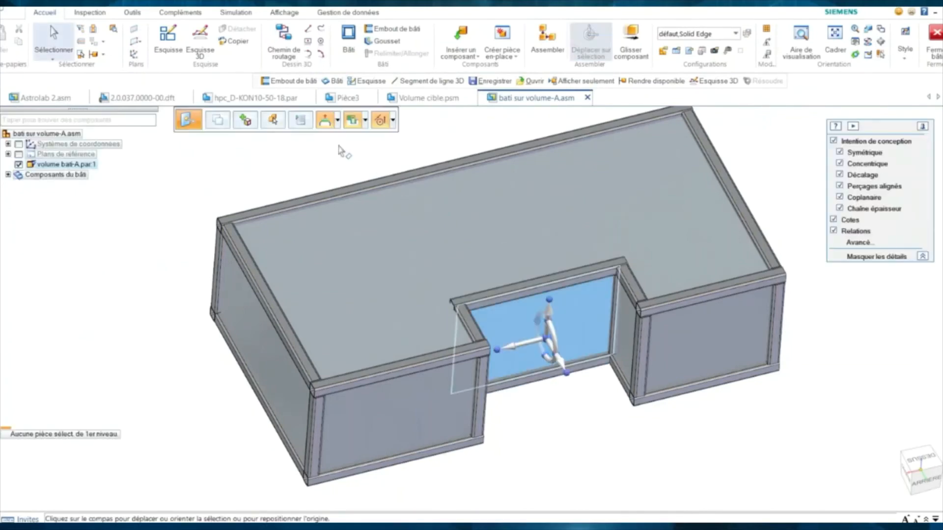
{"action": "left_click", "coordinate": [549, 342]}
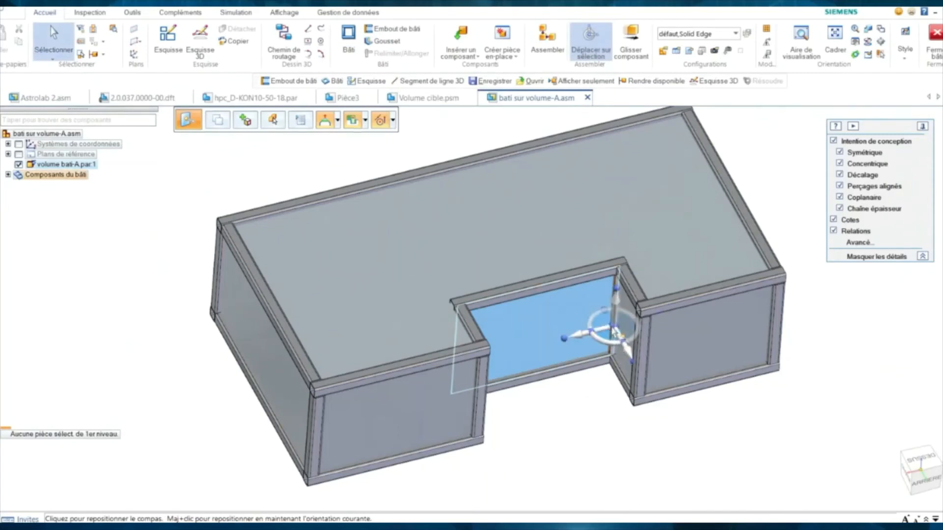
{"action": "left_click", "coordinate": [613, 327]}
{"action": "key", "text": "Escape"}
{"action": "left_click", "coordinate": [577, 341]}
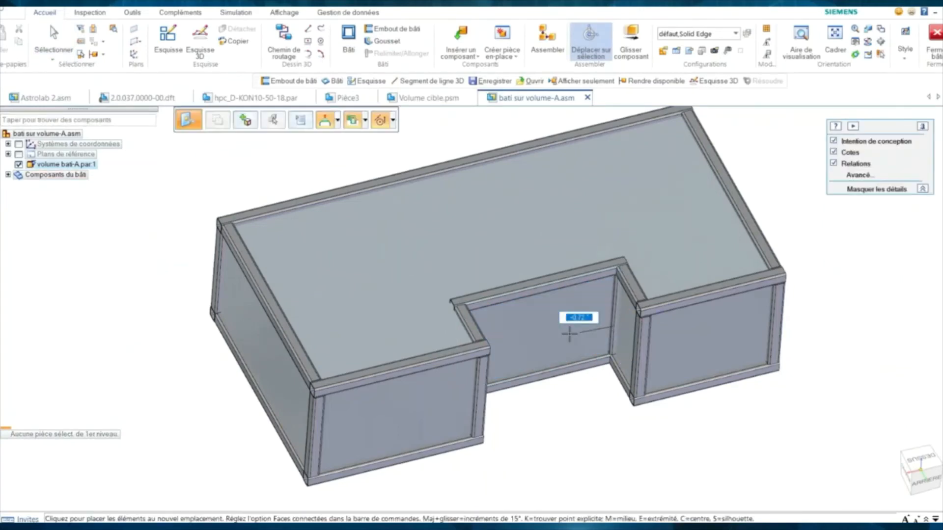
{"action": "left_click", "coordinate": [567, 332]}
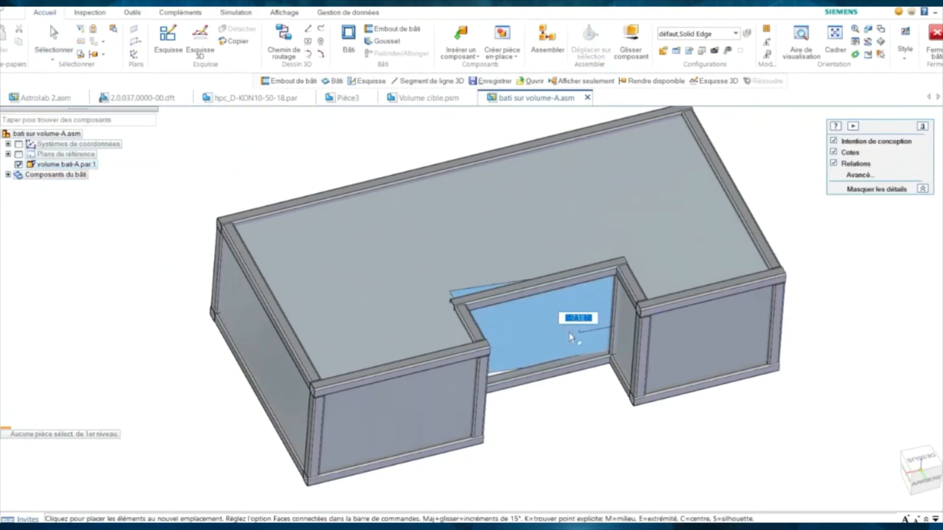
{"action": "left_click", "coordinate": [564, 395]}
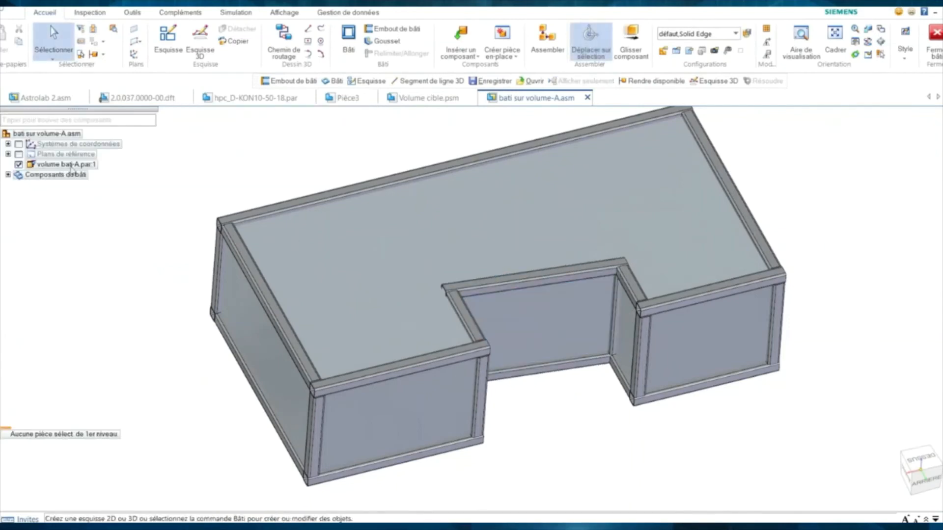
- Hide volume bati-A.par and orbit to inspect the updated tube frame members
{"action": "left_click", "coordinate": [19, 165]}
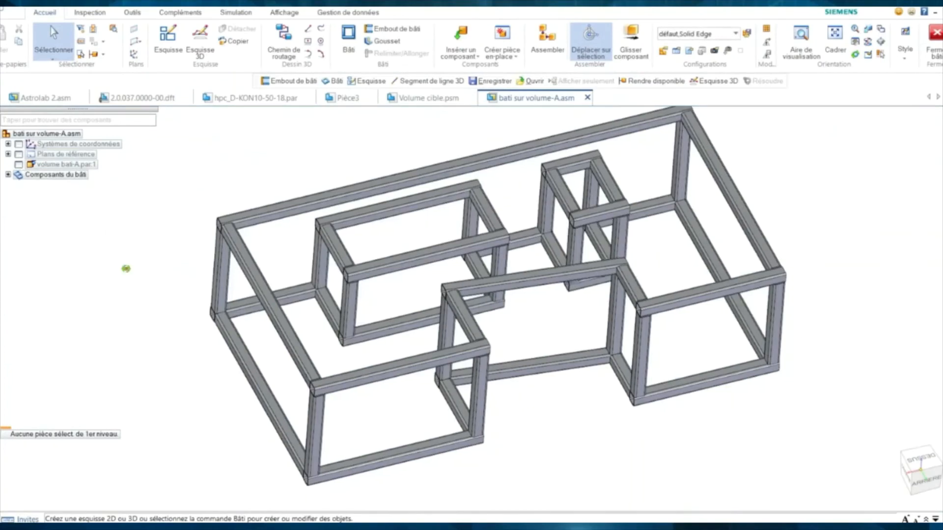
{"action": "middle_click_drag", "start_coordinate": [127, 267], "coordinate": [342, 223]}
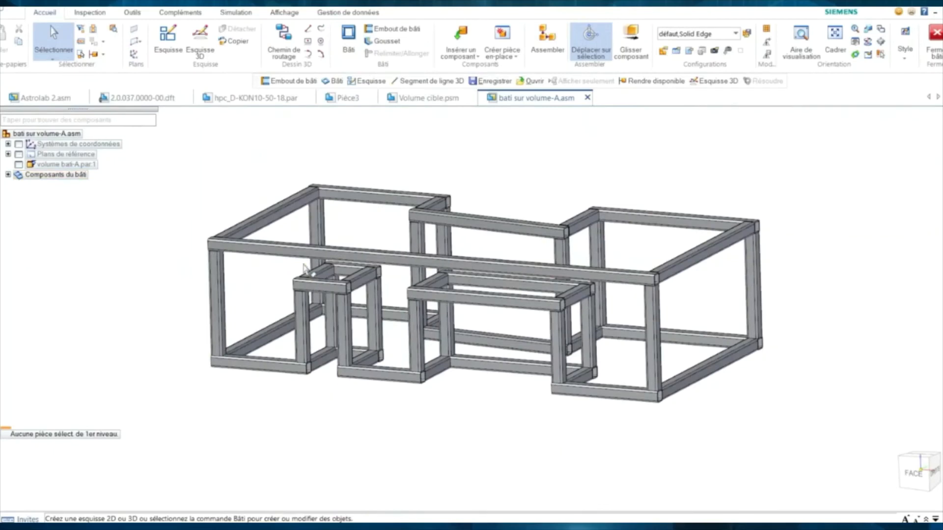
{"action": "middle_click_drag", "start_coordinate": [231, 292], "coordinate": [160, 223]}
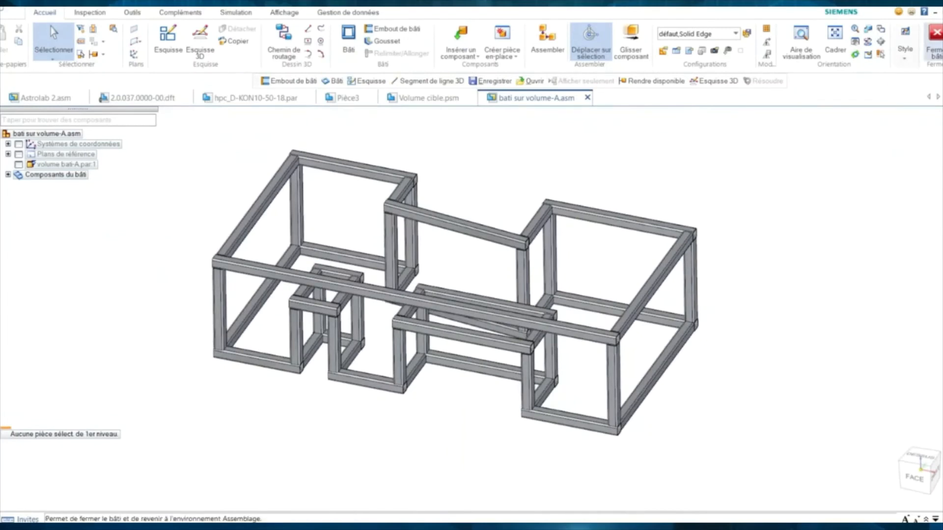
- Close the frame environment (Fermer bâti) and open 047-4155-00-E0A.psm from recent files
{"action": "left_click", "coordinate": [932, 44]}
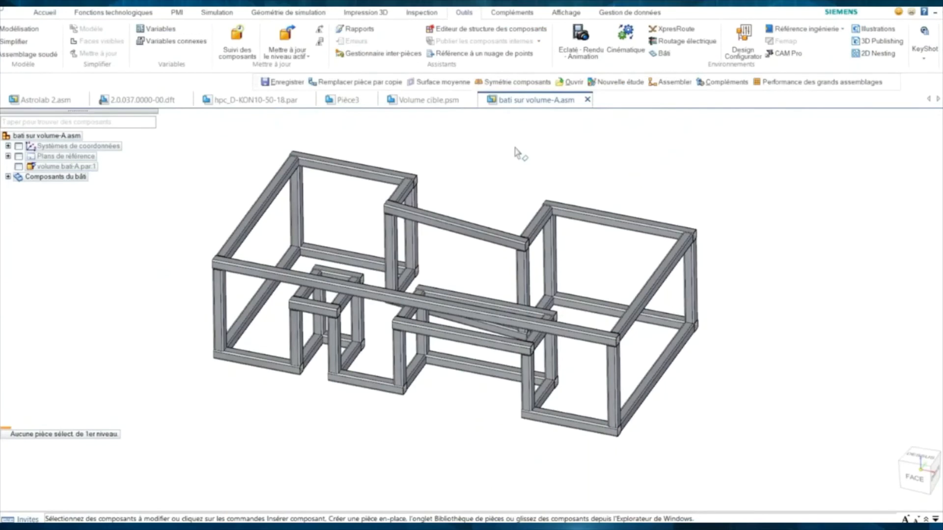
{"action": "left_click", "coordinate": [7, 16]}
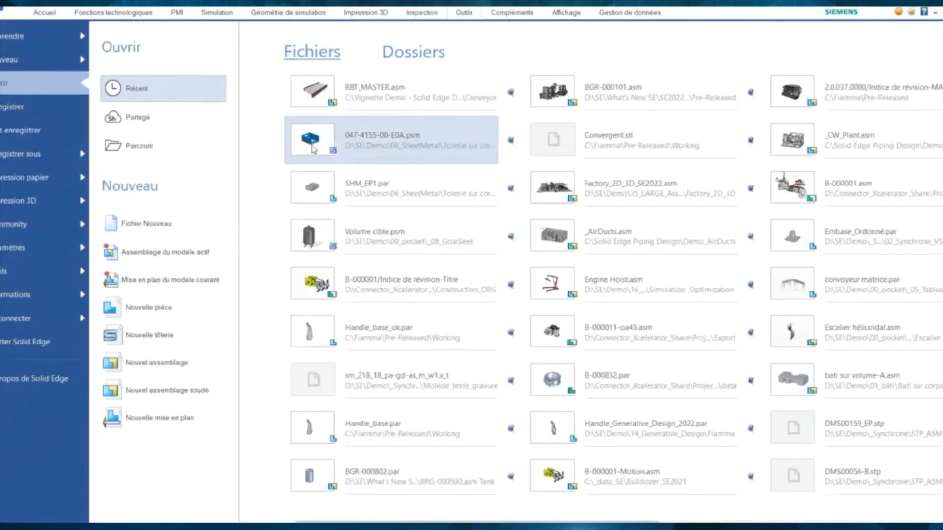
{"action": "left_click", "coordinate": [314, 150]}
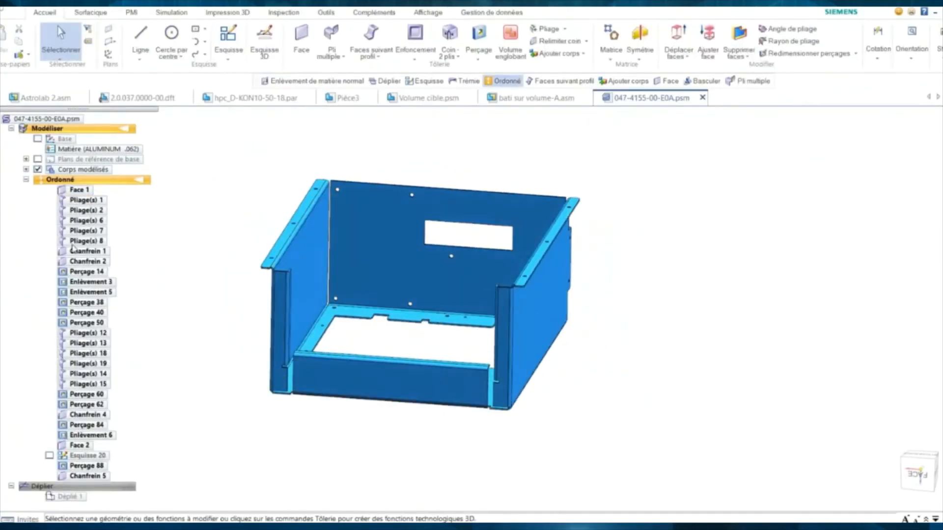
- Open the SHM_EP1.par part from recent files and view its front squarely
{"action": "middle_click_drag", "start_coordinate": [191, 271], "coordinate": [232, 268]}
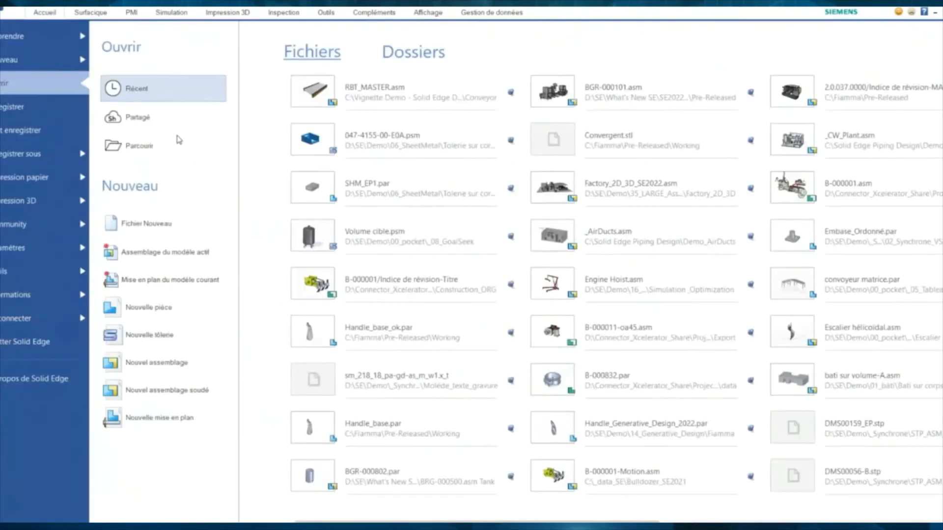
{"action": "left_click", "coordinate": [320, 187]}
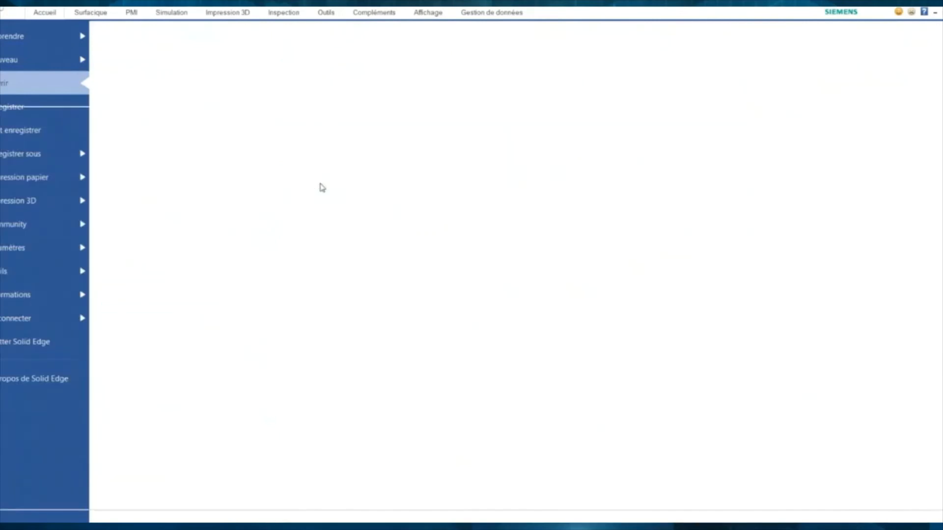
{"action": "middle_click_drag", "start_coordinate": [396, 224], "coordinate": [309, 206]}
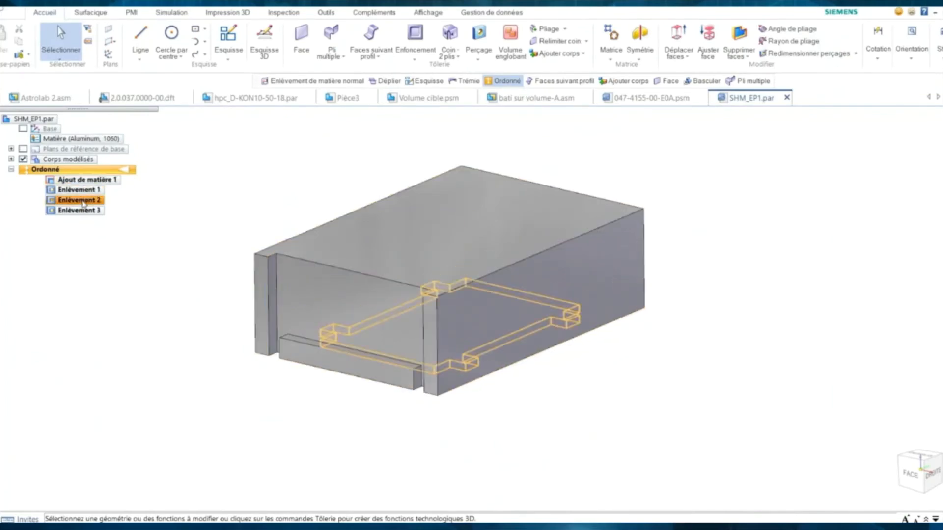
- Start Convertir Pièce en Tôlerie, pick the front face as base and flip the thickness direction
{"action": "mouse_move", "coordinate": [179, 237]}
{"action": "middle_mouse_down"}
{"action": "mouse_move", "coordinate": [168, 169]}
{"action": "mouse_move", "coordinate": [98, 210]}
{"action": "mouse_move", "coordinate": [47, 222]}
{"action": "mouse_move", "coordinate": [172, 247]}
{"action": "middle_mouse_up"}
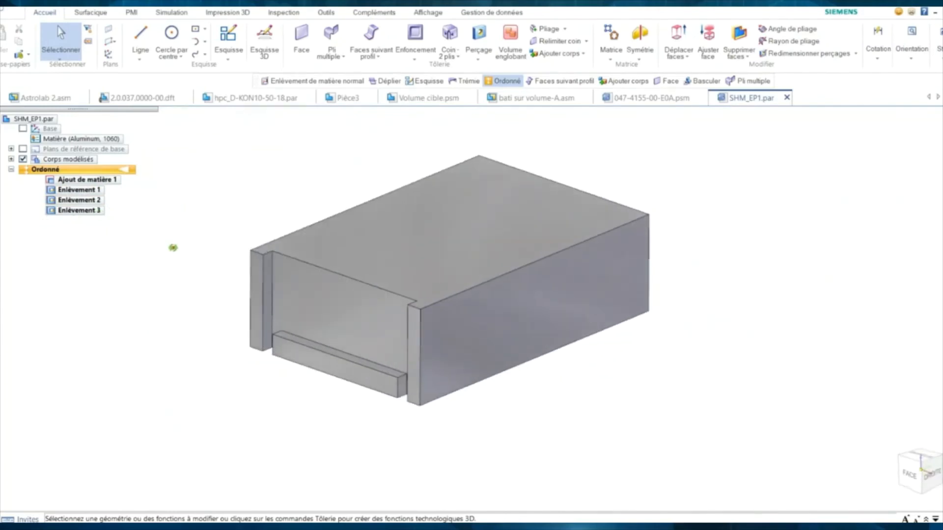
{"action": "left_click", "coordinate": [326, 12]}
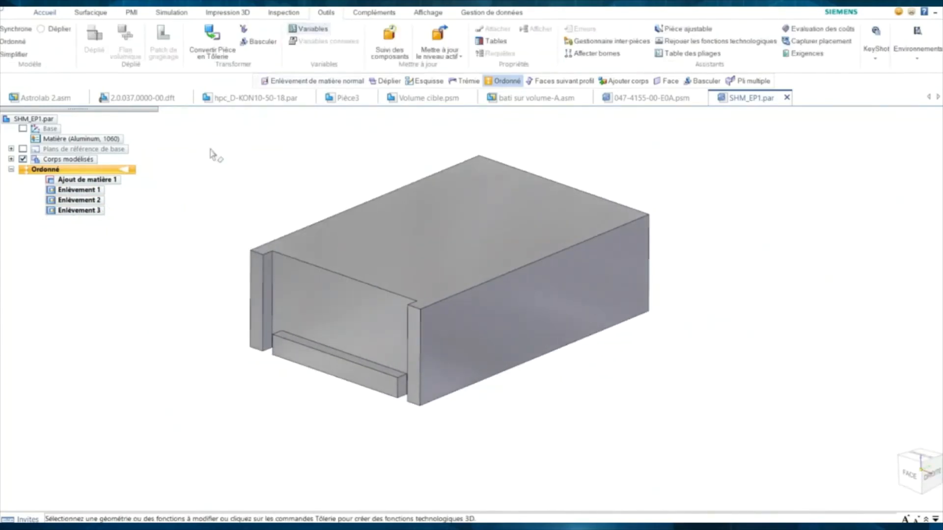
{"action": "left_click", "coordinate": [215, 55]}
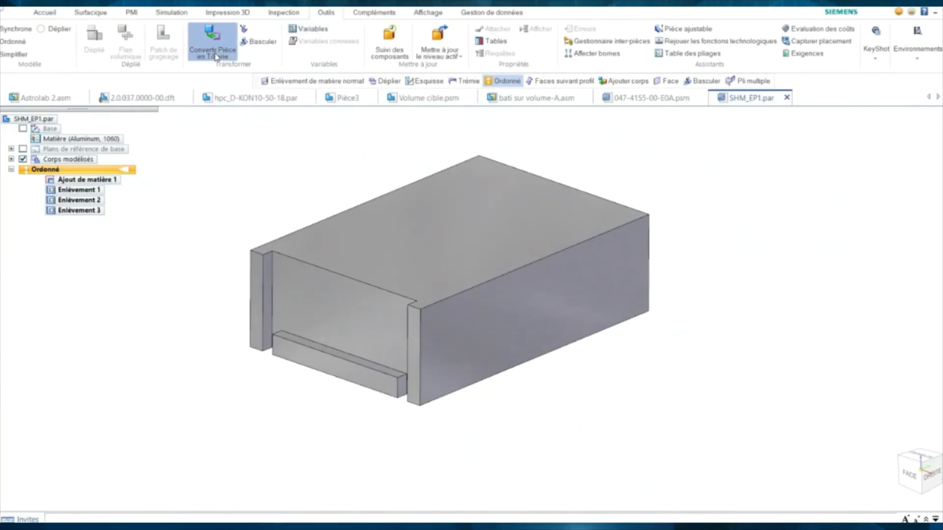
{"action": "left_click_drag", "start_coordinate": [254, 123], "coordinate": [260, 179]}
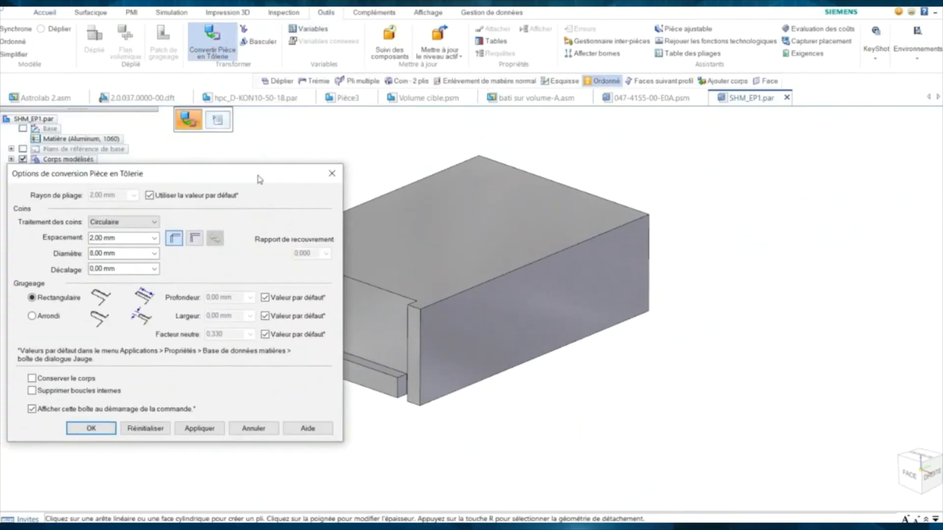
{"action": "left_click", "coordinate": [466, 384]}
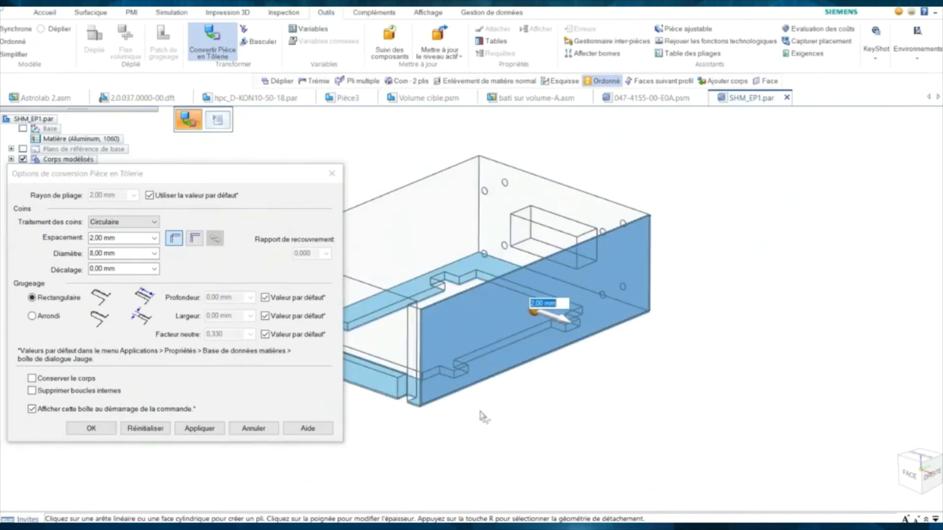
{"action": "middle_click_drag", "start_coordinate": [483, 416], "coordinate": [538, 436]}
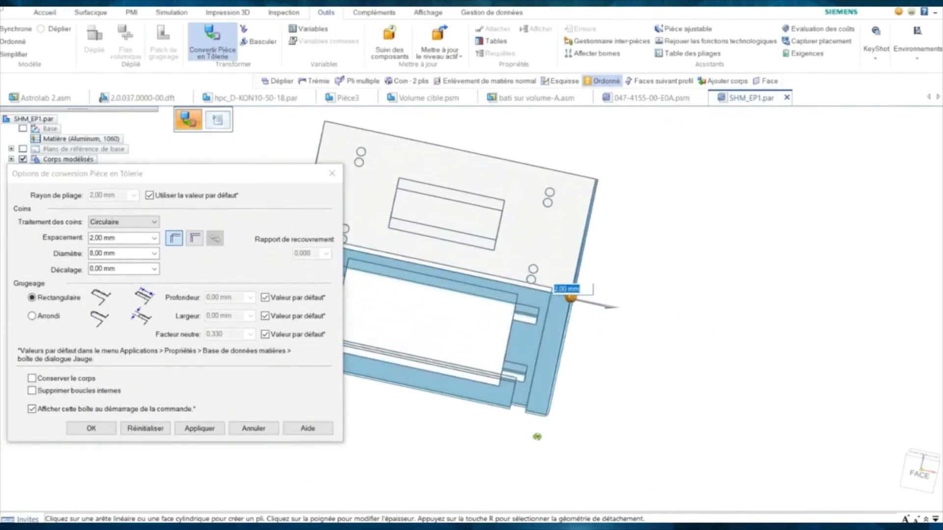
{"action": "left_click", "coordinate": [596, 306]}
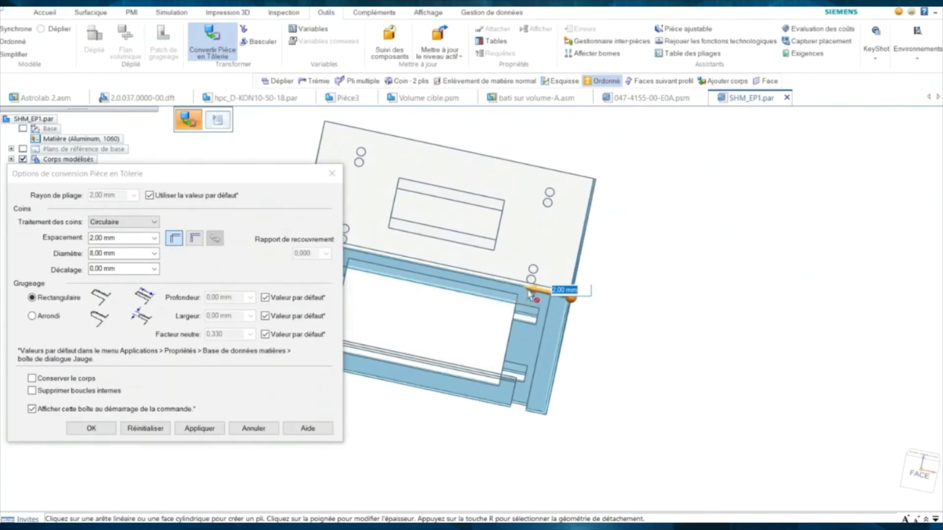
{"action": "middle_click_drag", "start_coordinate": [589, 348], "coordinate": [555, 357]}
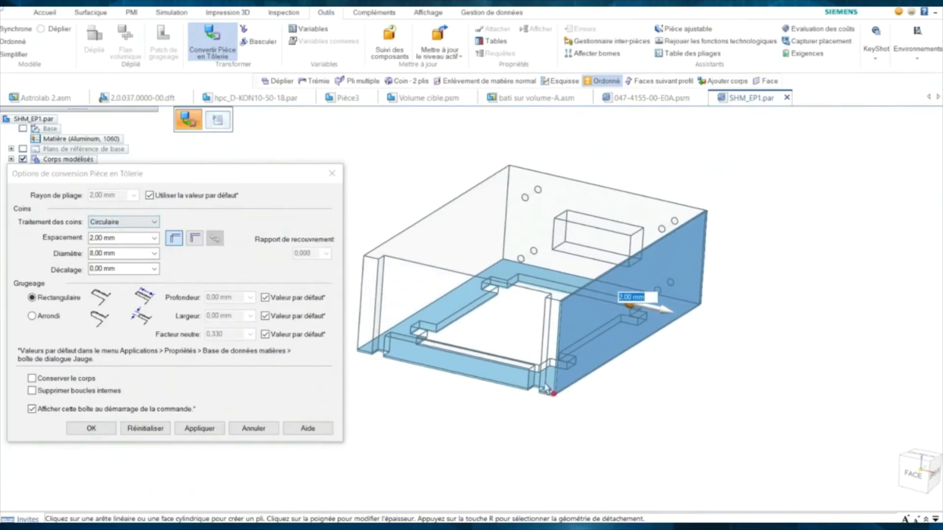
- Keep Circulaire corners and pick the left, front and back wall edges as bends
{"action": "left_click", "coordinate": [155, 223]}
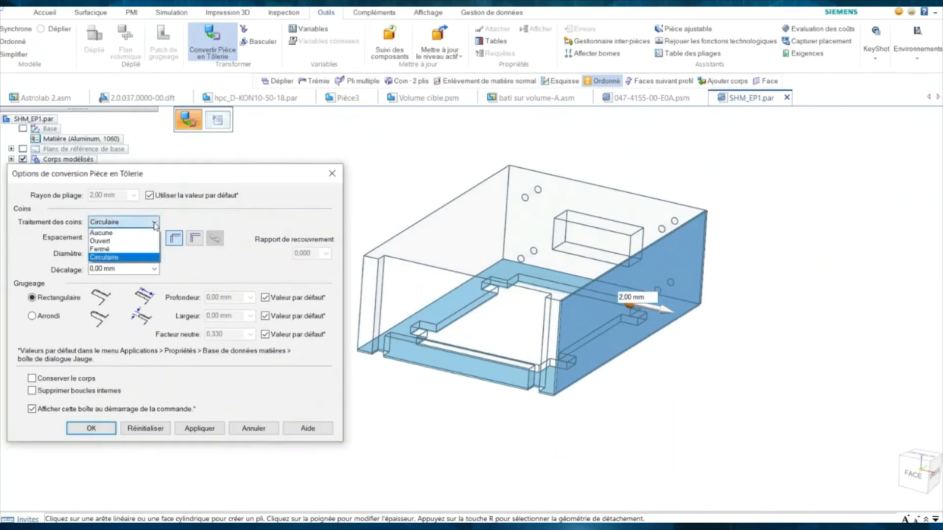
{"action": "left_click", "coordinate": [154, 223]}
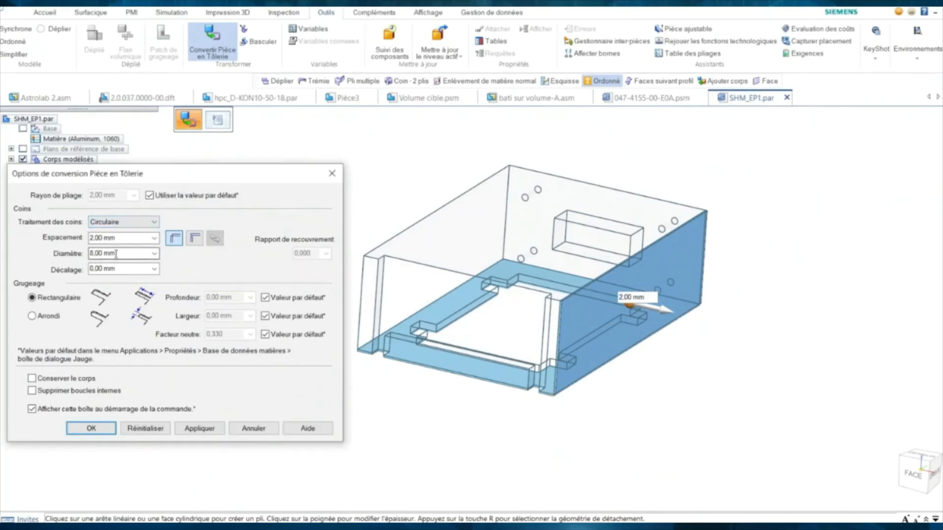
{"action": "mouse_move", "coordinate": [394, 391]}
{"action": "middle_mouse_down"}
{"action": "mouse_move", "coordinate": [404, 385]}
{"action": "mouse_move", "coordinate": [391, 387]}
{"action": "middle_mouse_up"}
{"action": "left_click", "coordinate": [385, 336]}
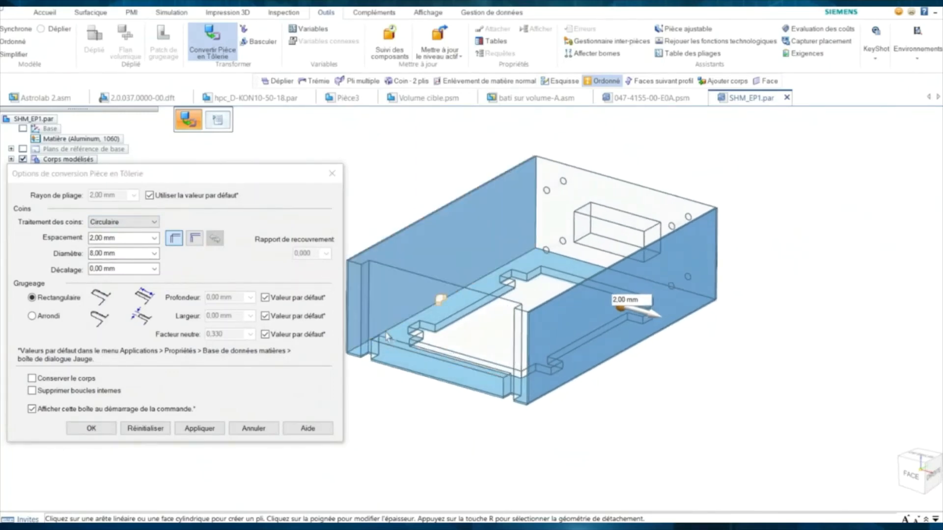
{"action": "left_click", "coordinate": [349, 307]}
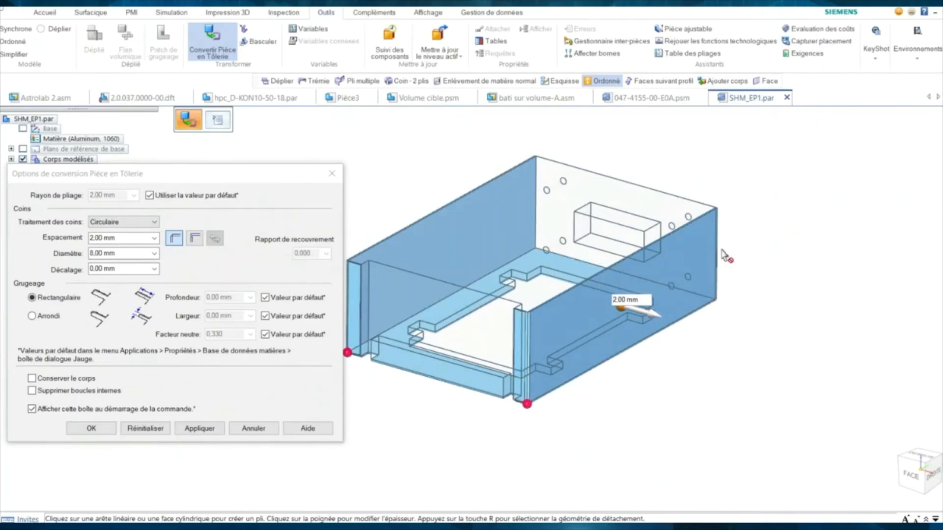
{"action": "left_click", "coordinate": [595, 267]}
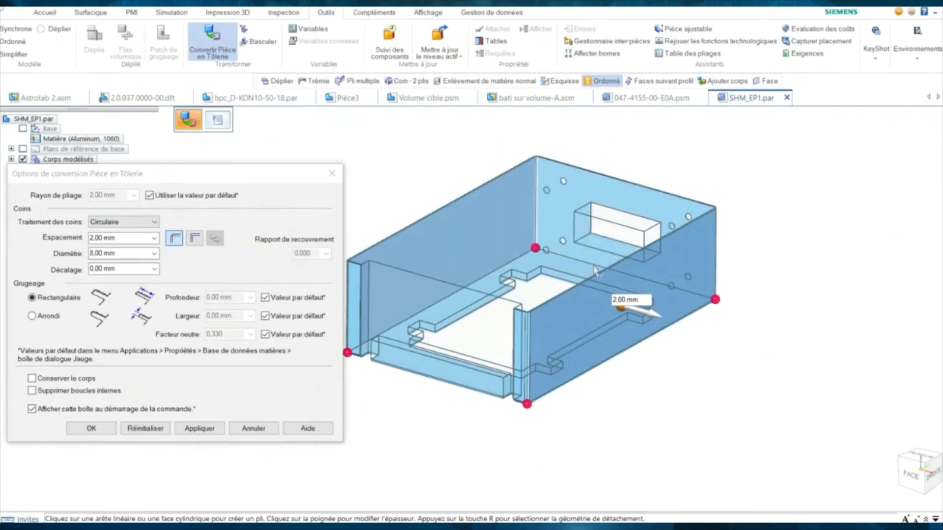
{"action": "middle_click_drag", "start_coordinate": [391, 388], "coordinate": [385, 394]}
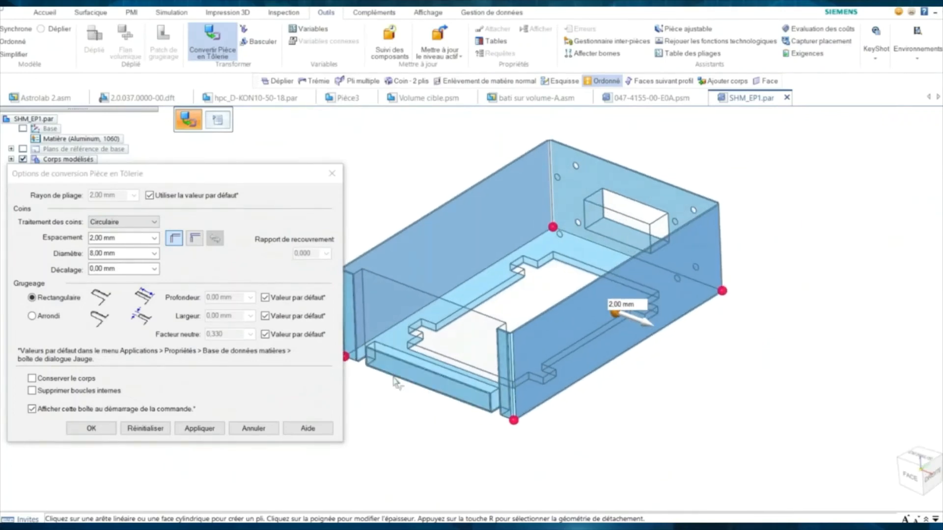
{"action": "left_click", "coordinate": [393, 361]}
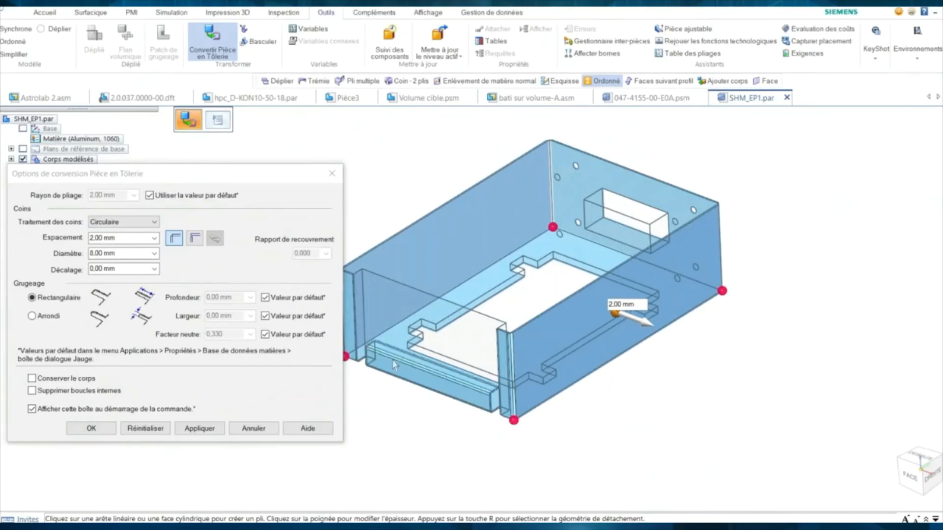
{"action": "mouse_move", "coordinate": [387, 399]}
{"action": "middle_mouse_down"}
{"action": "mouse_move", "coordinate": [395, 404]}
{"action": "mouse_move", "coordinate": [394, 392]}
{"action": "middle_mouse_up"}
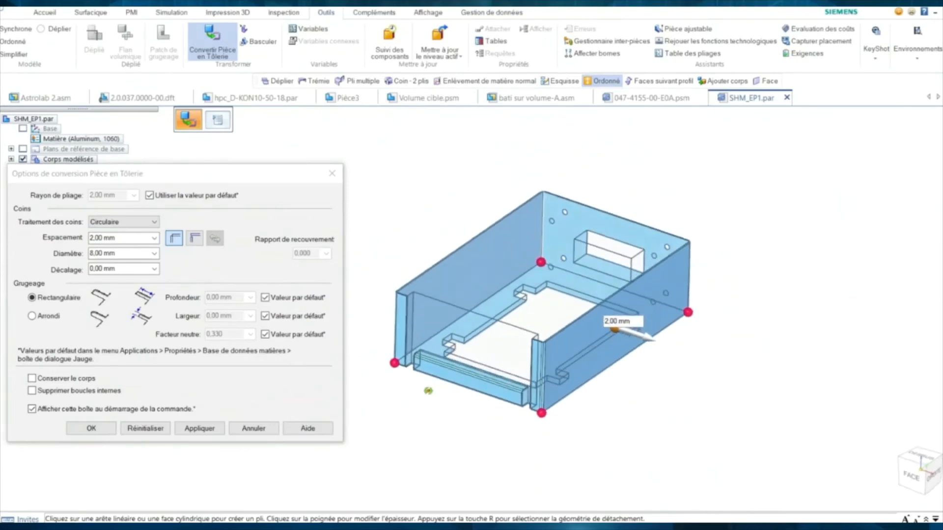
- Confirm the 2.00 mm conversion to create Convertir_en_Tôlerie 2
{"action": "left_click", "coordinate": [91, 429]}
{"action": "right_click", "coordinate": [309, 298]}
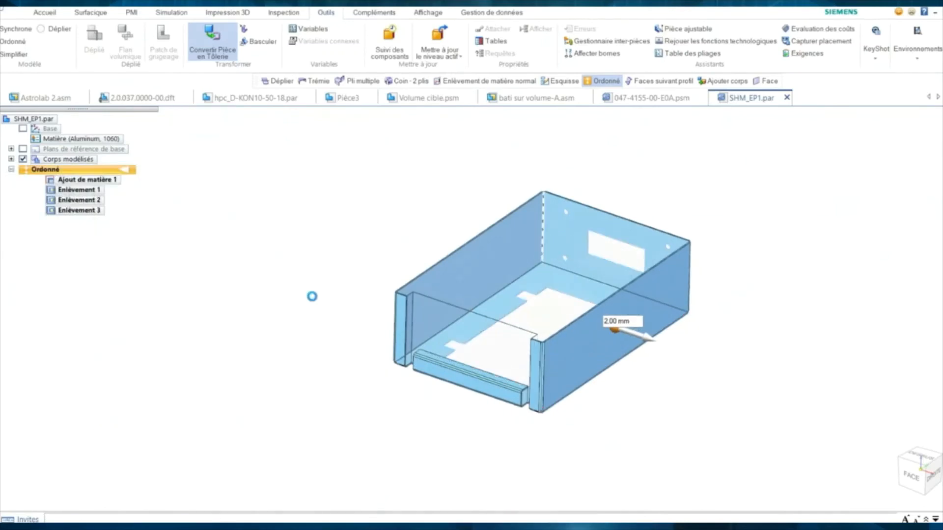
{"action": "right_click", "coordinate": [329, 289]}
{"action": "left_click", "coordinate": [374, 266]}
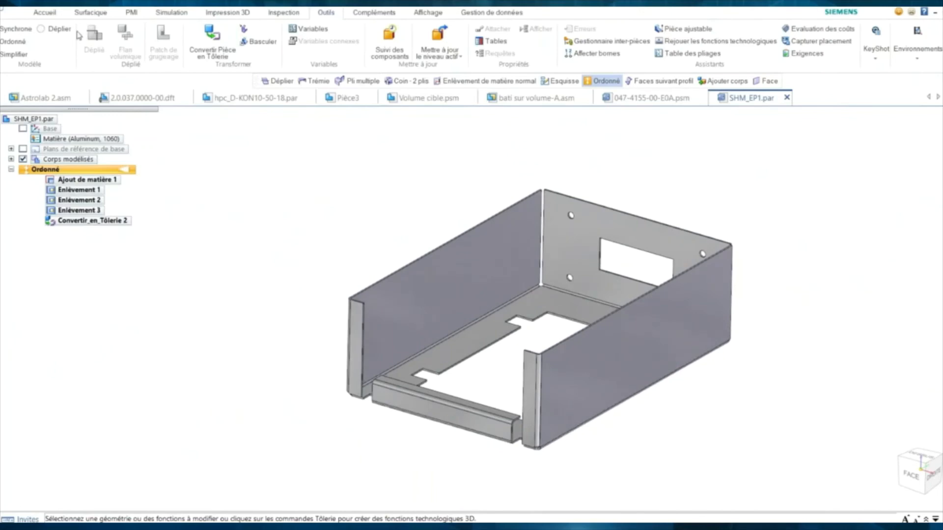
- Add a Face flange on the left wall's top edge at the previewed length
{"action": "left_click", "coordinate": [45, 12]}
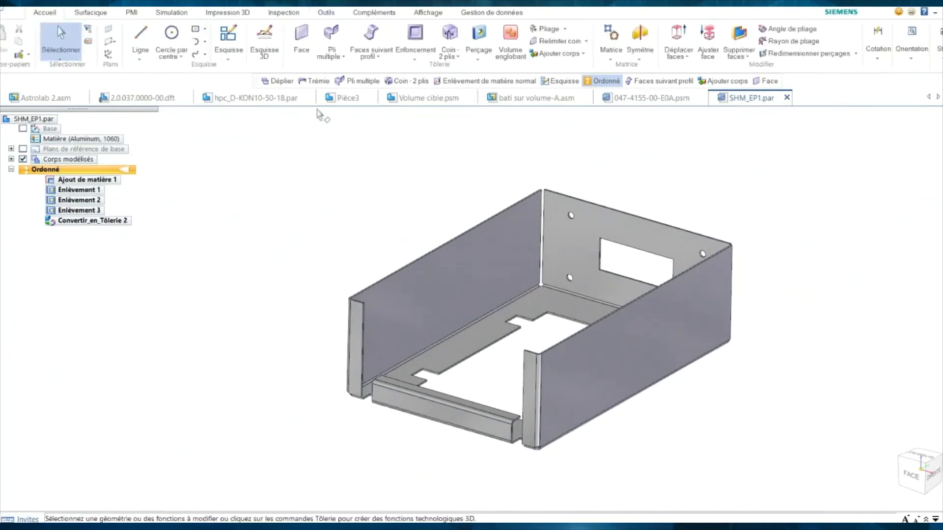
{"action": "left_click", "coordinate": [371, 57]}
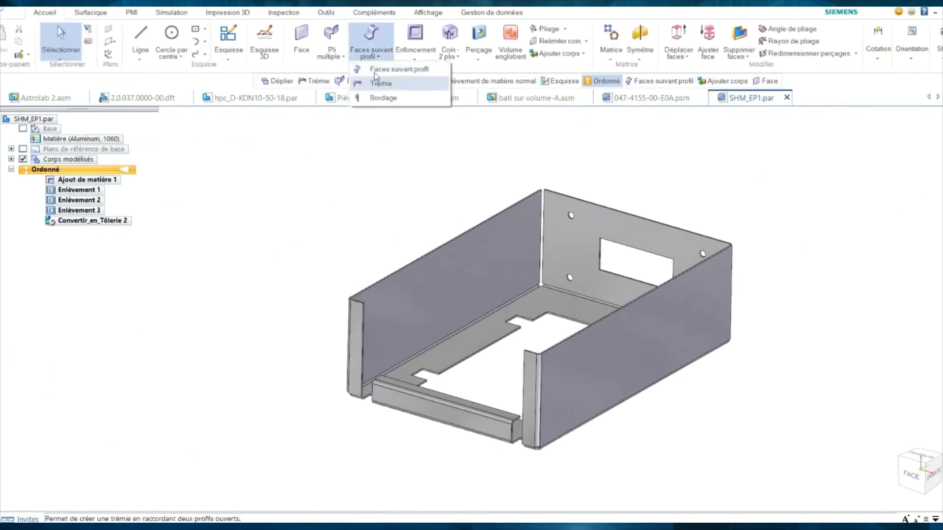
{"action": "left_click", "coordinate": [344, 57]}
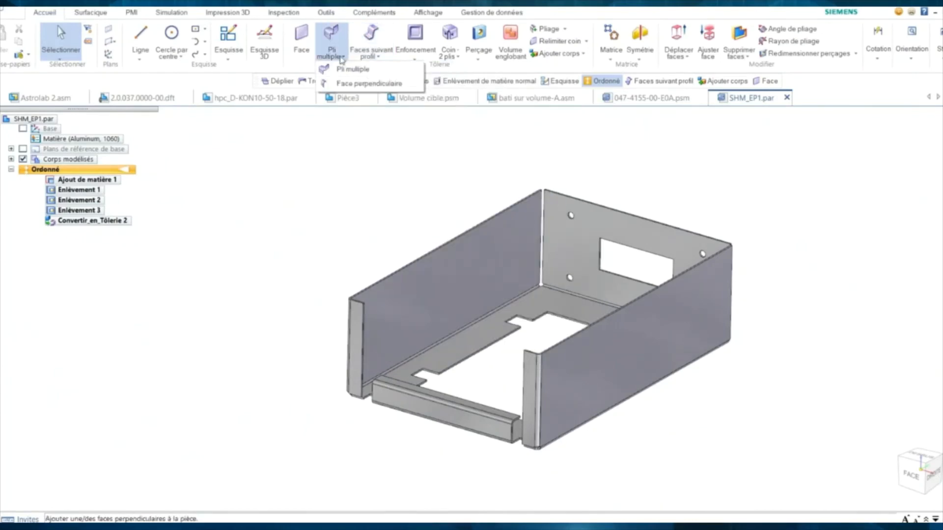
{"action": "left_click", "coordinate": [373, 161]}
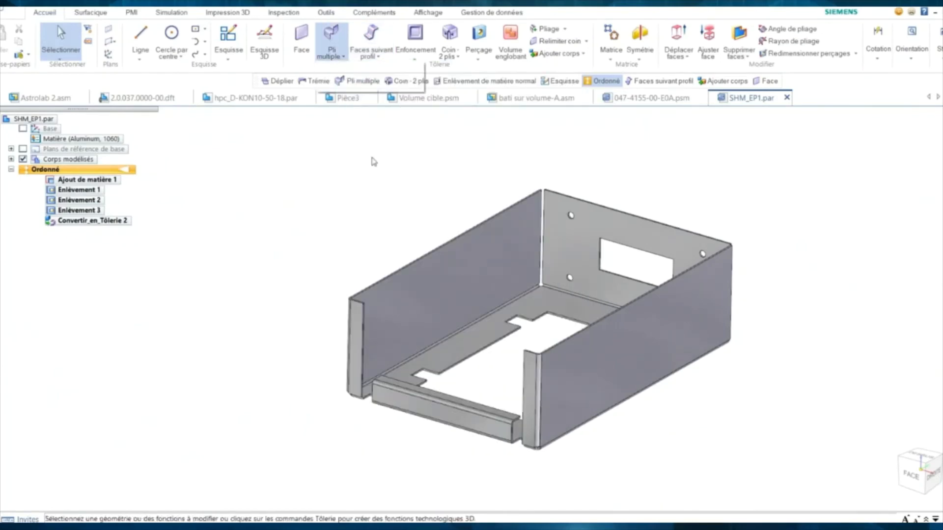
{"action": "left_click", "coordinate": [412, 263]}
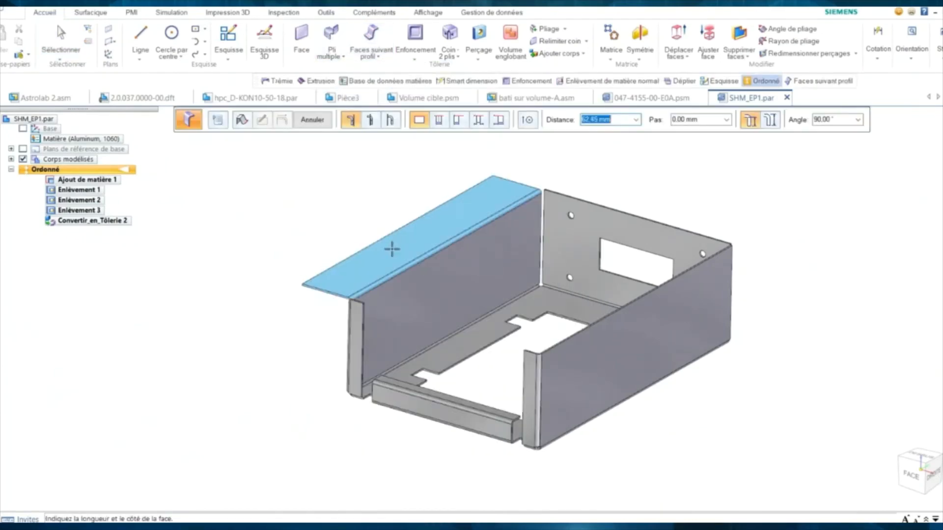
{"action": "left_click", "coordinate": [392, 250]}
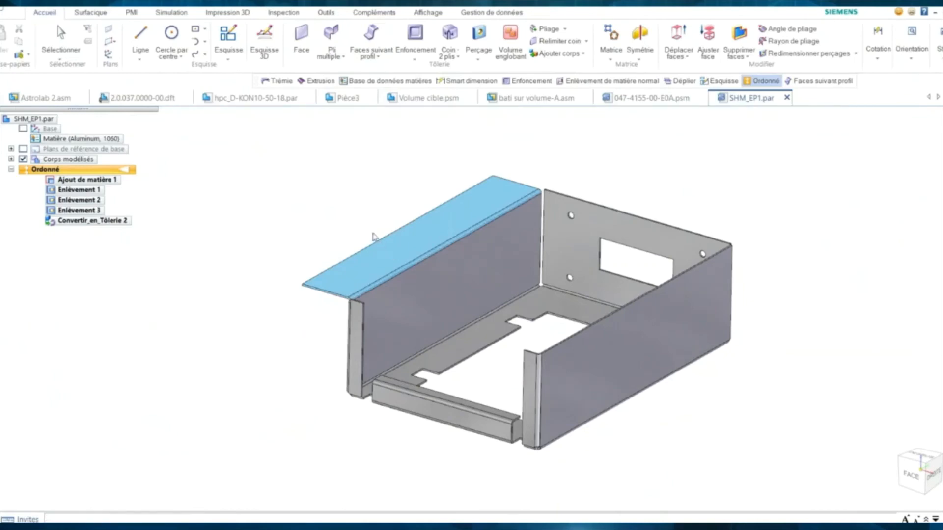
{"action": "key", "text": "Escape"}
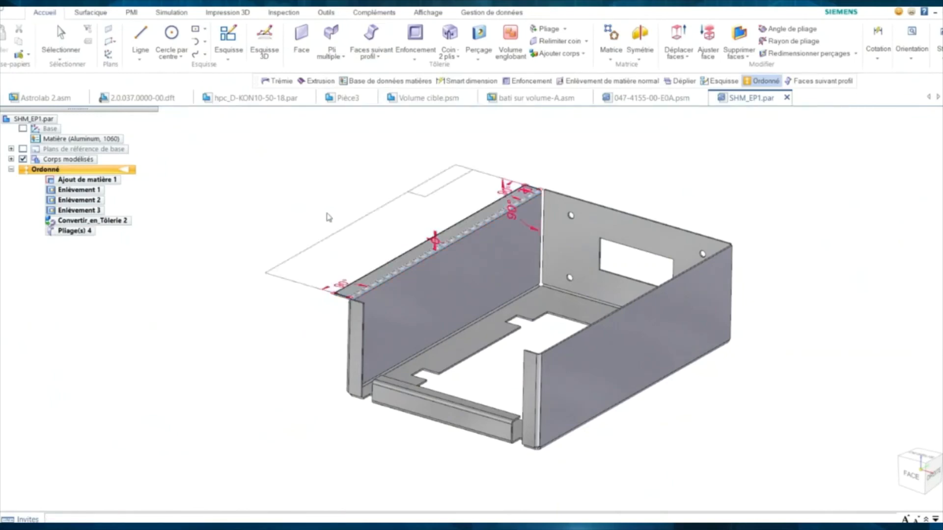
{"action": "middle_click_drag", "start_coordinate": [303, 290], "coordinate": [259, 270]}
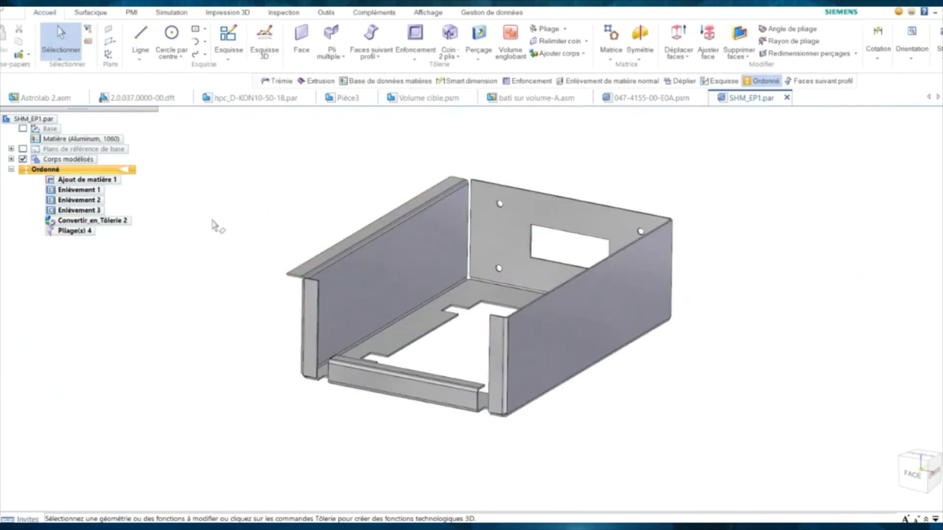
{"action": "scroll", "coordinate": [214, 211], "scroll_direction": "down", "scroll_amount": 1}
- Create Déplié 1, a 525,14 × 496,81 flat pattern of the sheet-metal box
{"action": "left_click", "coordinate": [325, 14]}
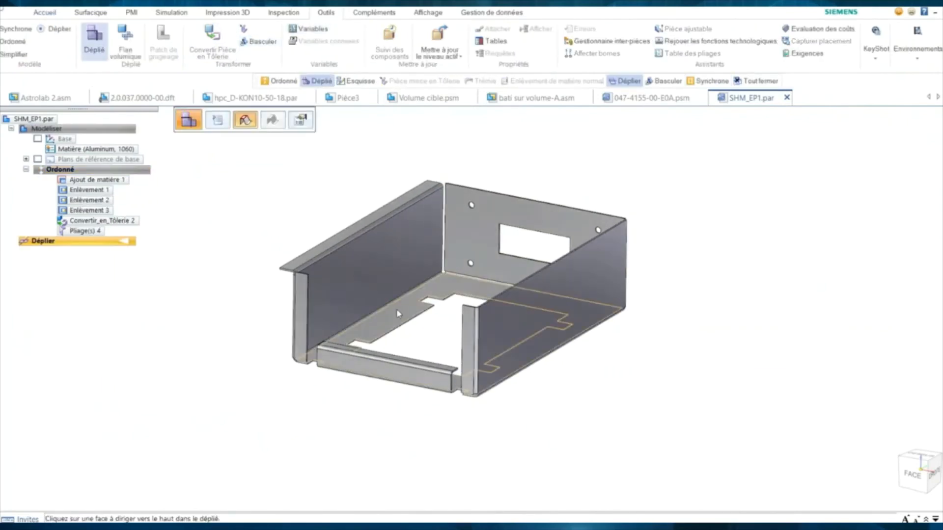
{"action": "left_click", "coordinate": [440, 290]}
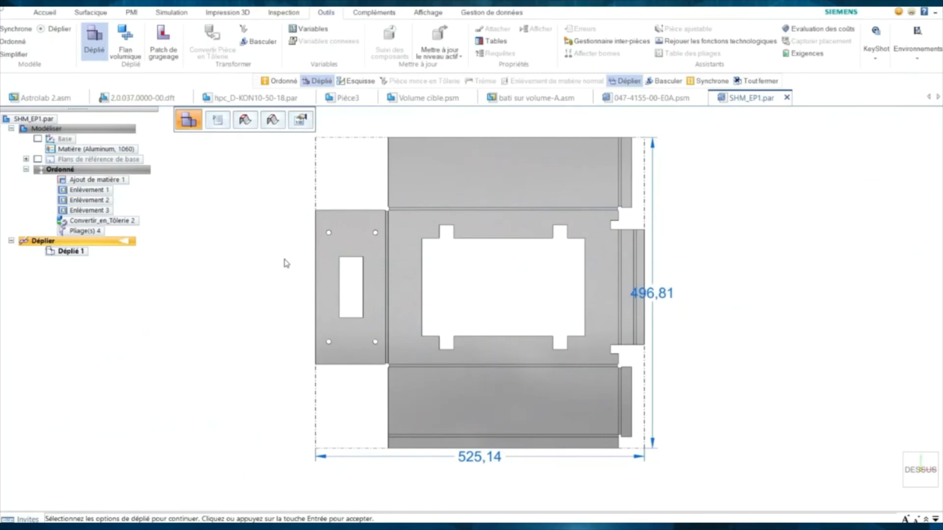
{"action": "left_click", "coordinate": [284, 260]}
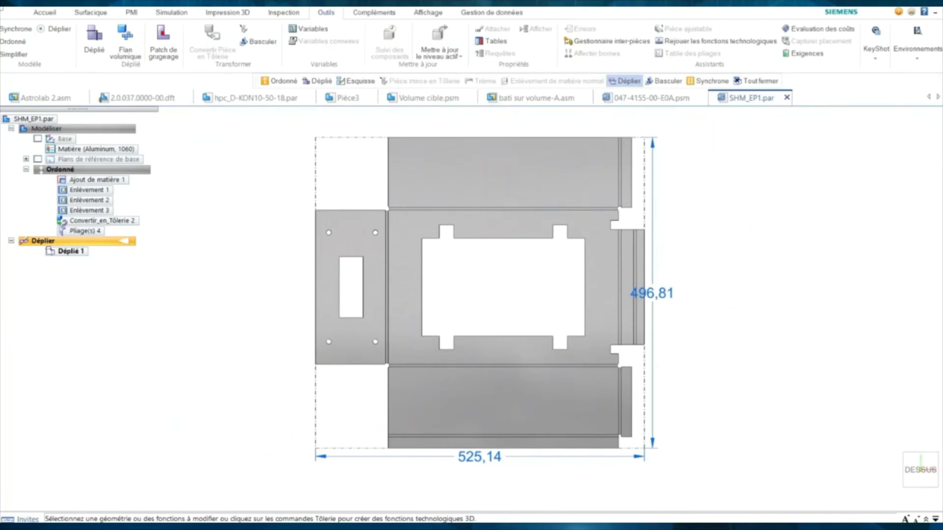
{"action": "mouse_move", "coordinate": [213, 521]}
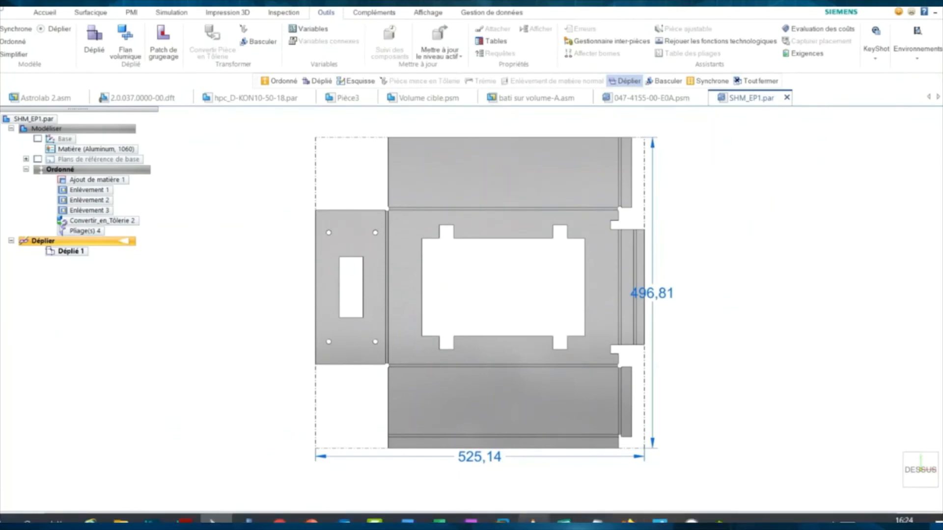
- Play 02_Subdivision_Modeling_Joystick.mp4 from VLC's taskbar jump list
{"action": "right_click", "coordinate": [533, 520]}
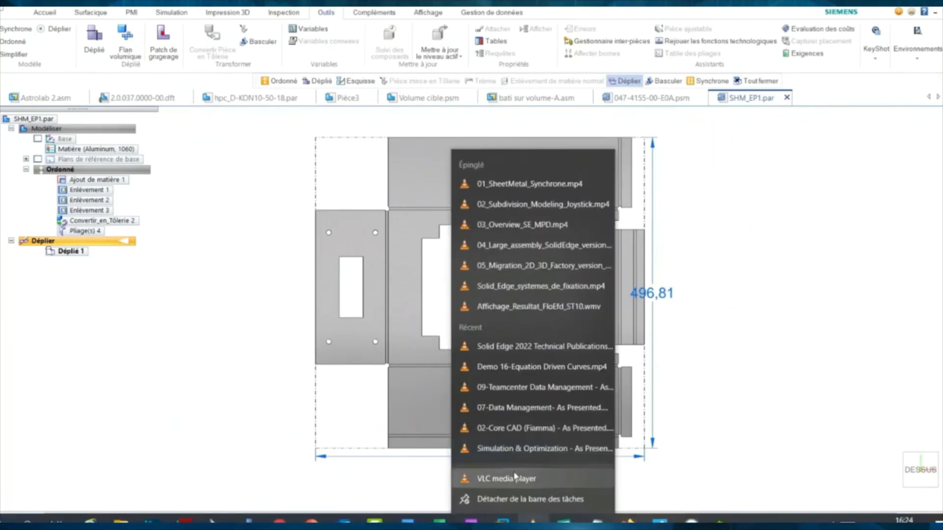
{"action": "left_click", "coordinate": [508, 213]}
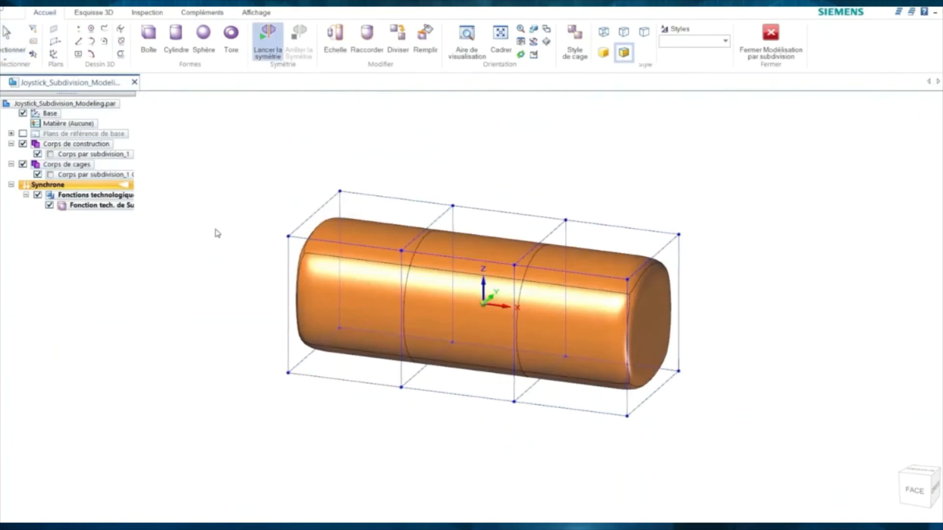
- Mirror the cylinder cage about a symmetry plane and pull its end face out 100 mm
{"action": "middle_click_drag", "start_coordinate": [490, 287], "coordinate": [483, 288]}
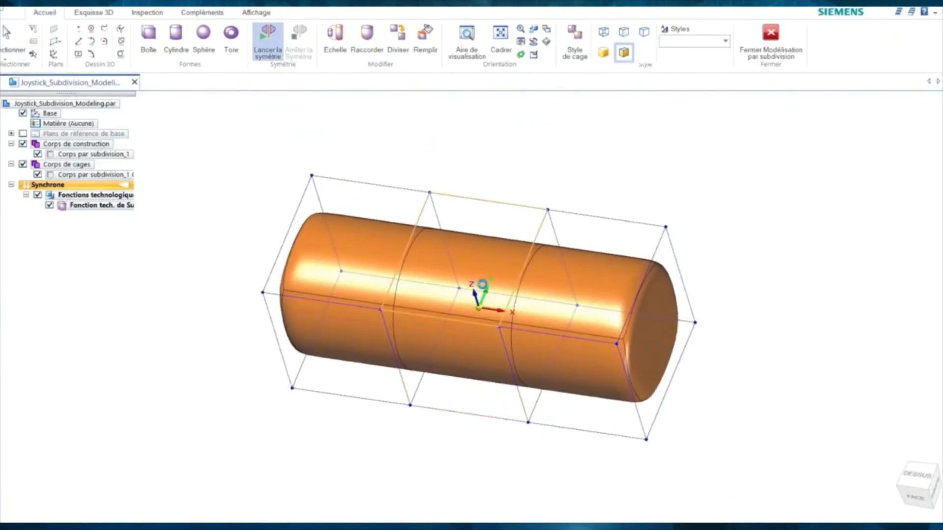
{"action": "right_click", "coordinate": [482, 284]}
{"action": "left_click", "coordinate": [552, 307]}
{"action": "middle_click_drag", "start_coordinate": [610, 201], "coordinate": [587, 194]}
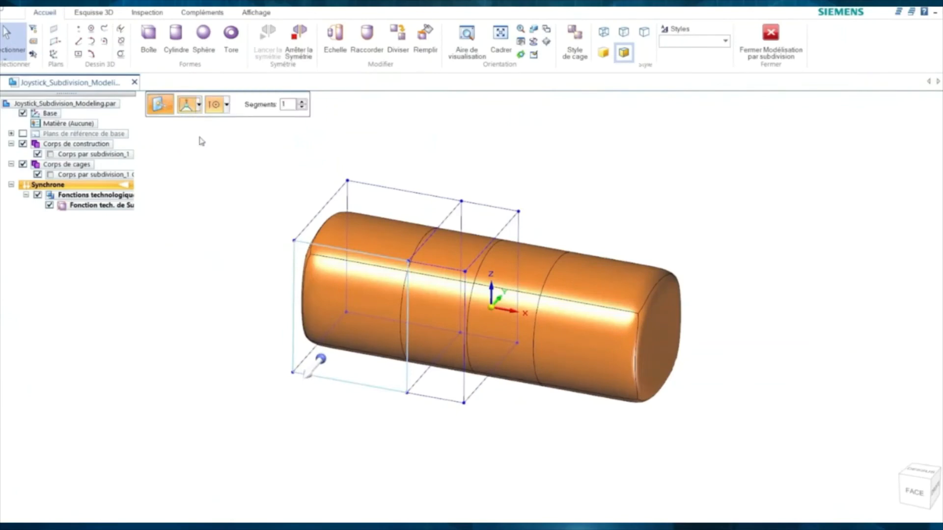
{"action": "left_click_drag", "start_coordinate": [314, 371], "coordinate": [243, 393]}
{"action": "key", "text": "Return"}
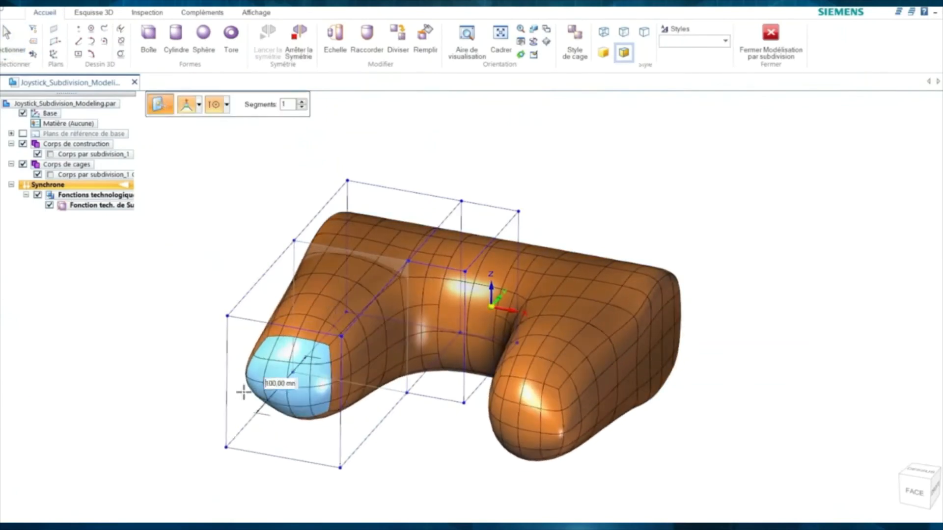
- Drag the end faces in front and left views to angle the arms into grips
{"action": "middle_click_drag", "start_coordinate": [146, 366], "coordinate": [217, 389]}
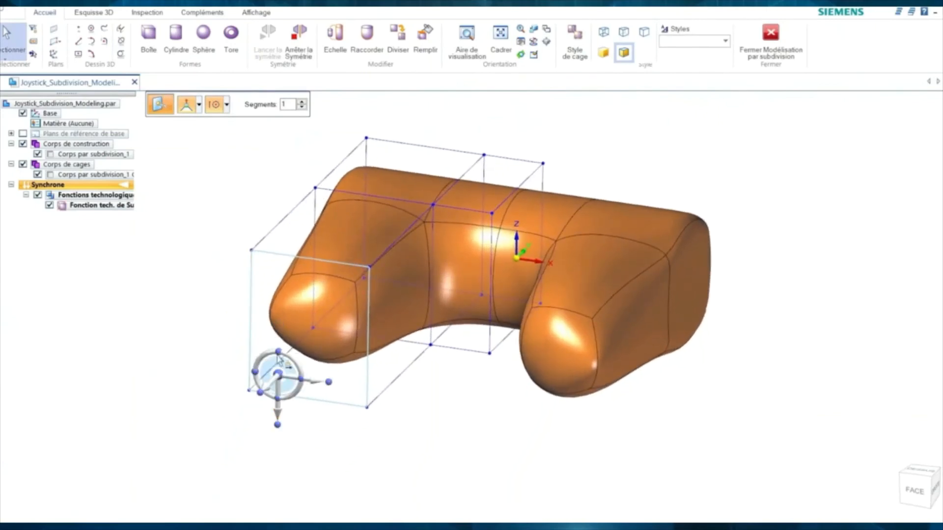
{"action": "left_click_drag", "start_coordinate": [284, 372], "coordinate": [213, 398]}
{"action": "key", "text": "ctrl+f"}
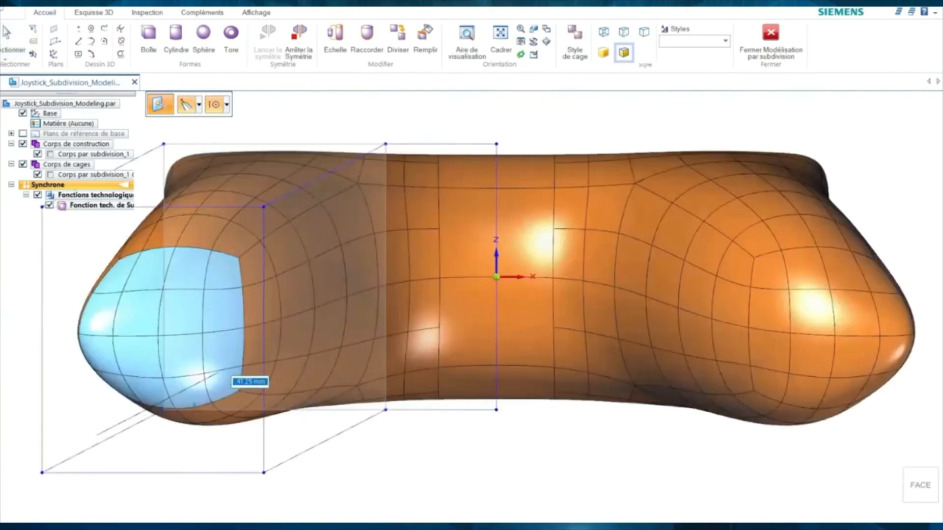
{"action": "left_click_drag", "start_coordinate": [162, 427], "coordinate": [34, 502]}
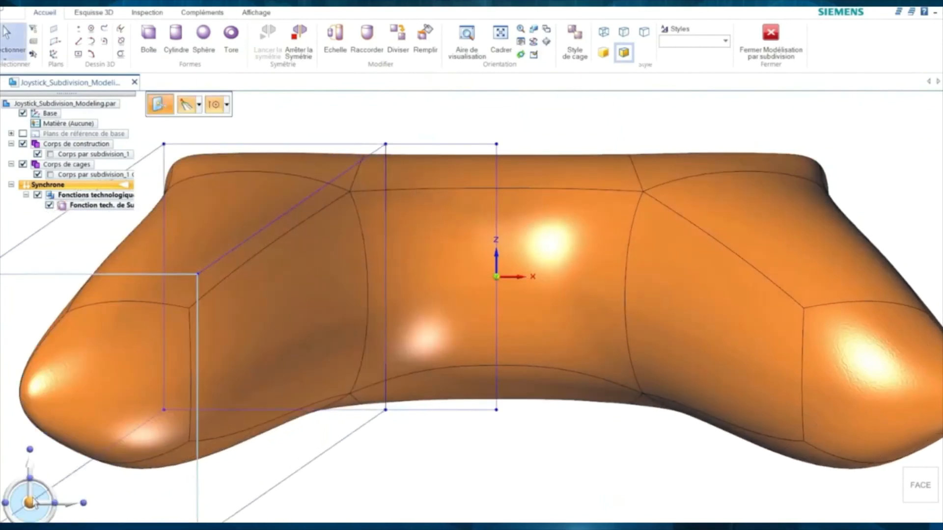
{"action": "key", "text": "ctrl+l"}
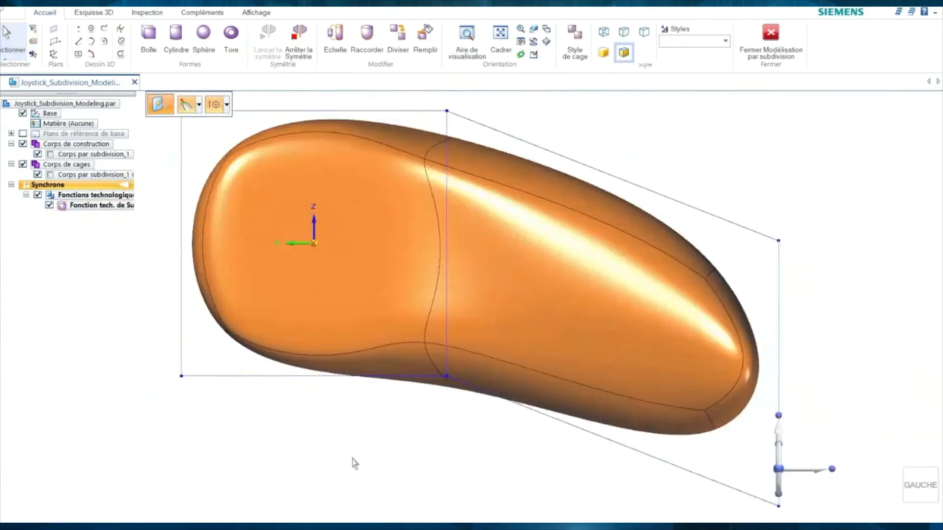
{"action": "left_click_drag", "start_coordinate": [781, 471], "coordinate": [781, 462]}
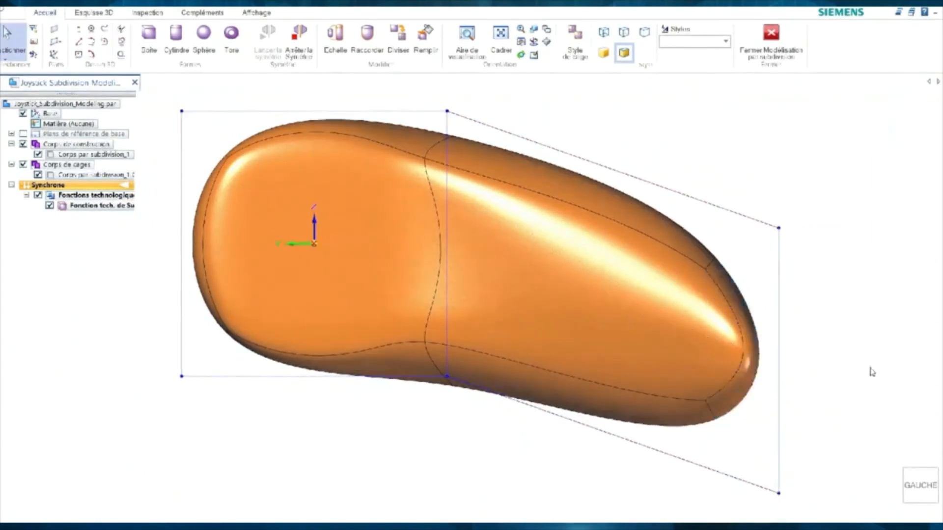
{"action": "middle_click_drag", "start_coordinate": [869, 369], "coordinate": [186, 450]}
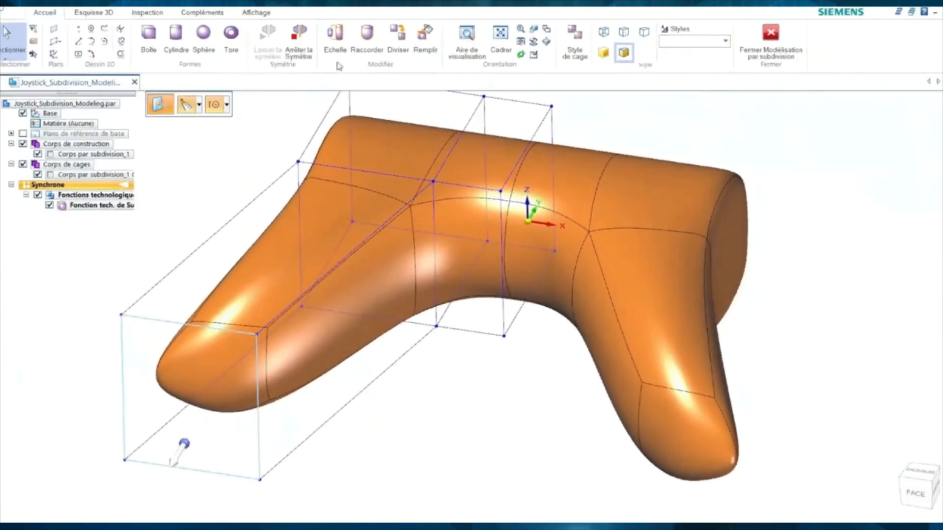
- Set the Raccorder smoothness to Lisse and scale the arm tip face to 1.4
{"action": "left_click", "coordinate": [367, 39]}
{"action": "left_click_drag", "start_coordinate": [57, 293], "coordinate": [202, 288]}
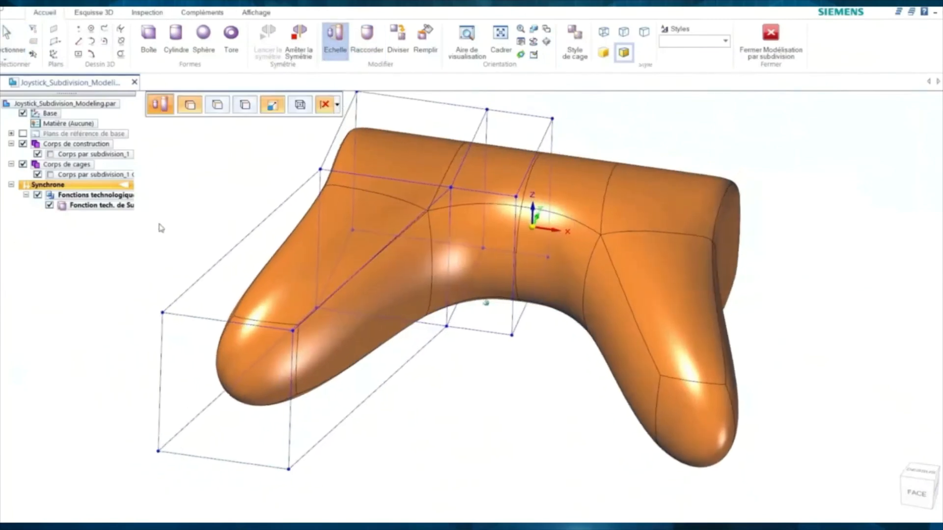
{"action": "left_click", "coordinate": [217, 382]}
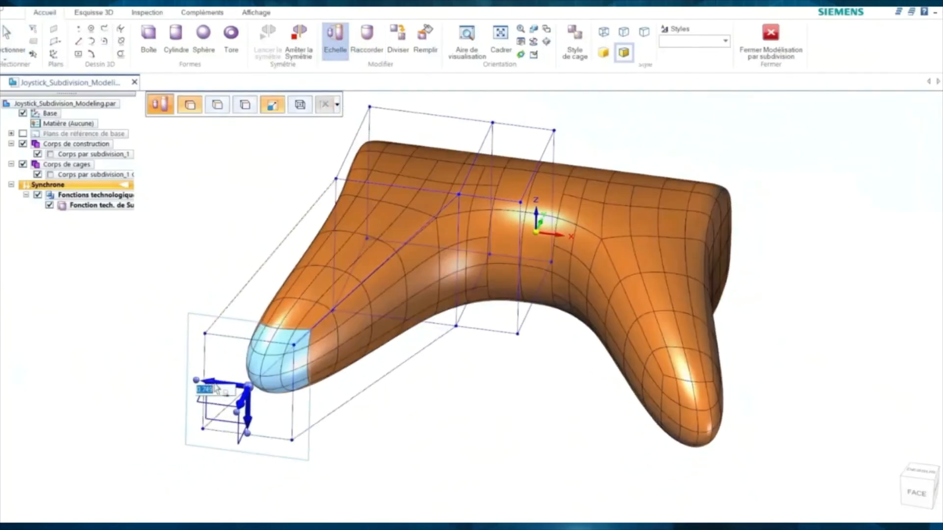
{"action": "left_click_drag", "start_coordinate": [198, 378], "coordinate": [191, 376]}
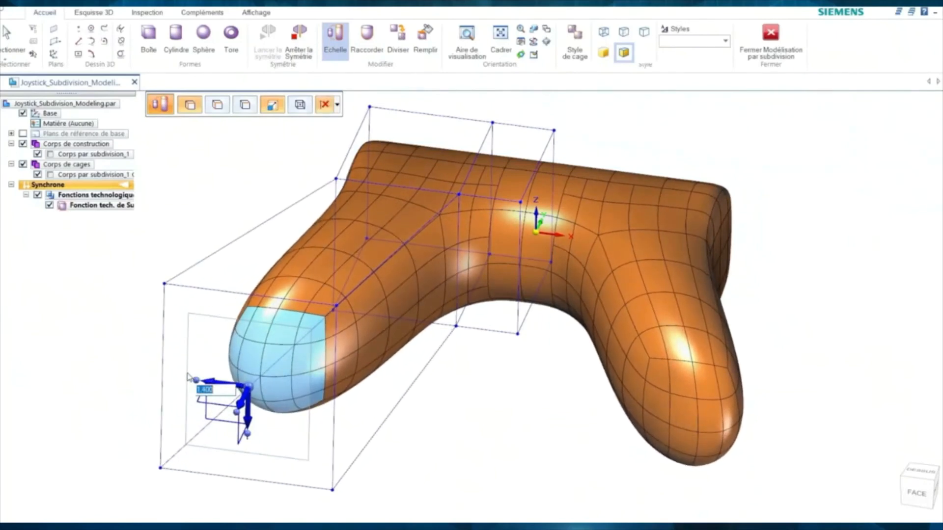
{"action": "left_click", "coordinate": [114, 354]}
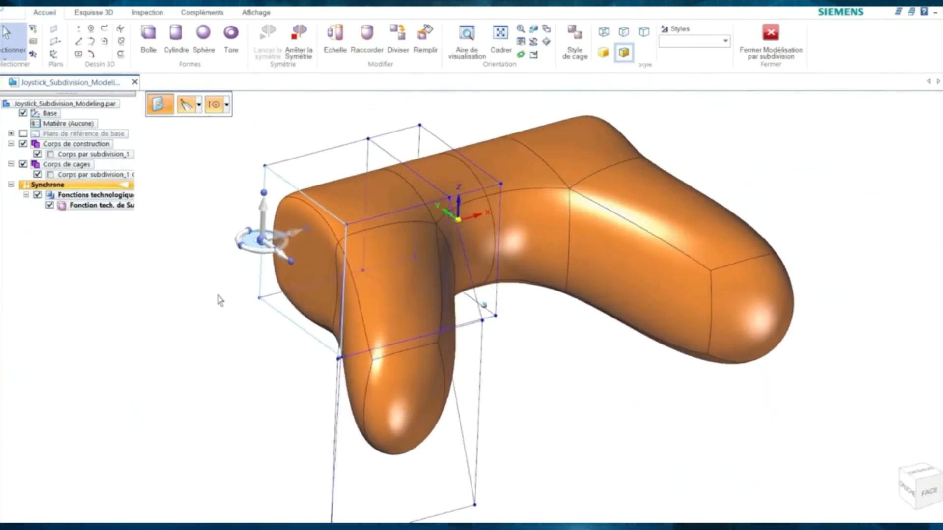
- In top view, rotate the left side face outward to flare the grips
{"action": "key", "text": "ctrl+t"}
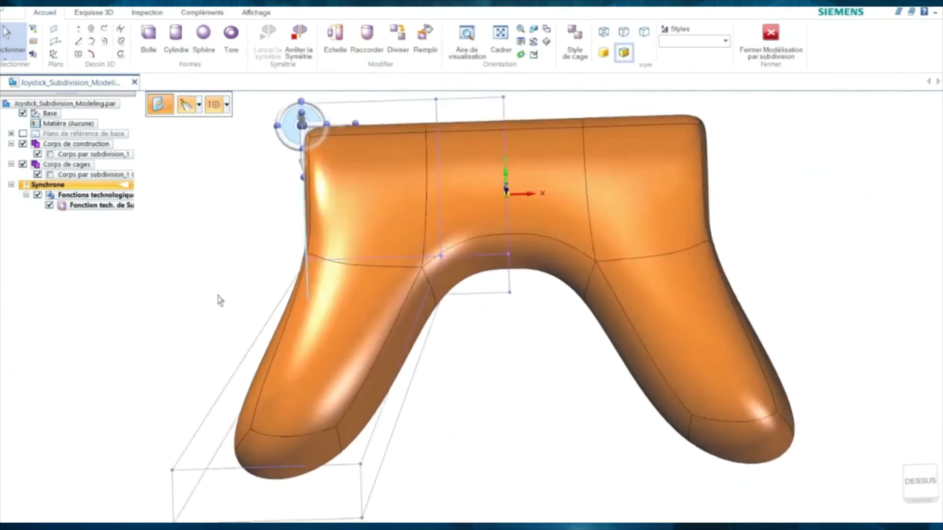
{"action": "left_click", "coordinate": [304, 174]}
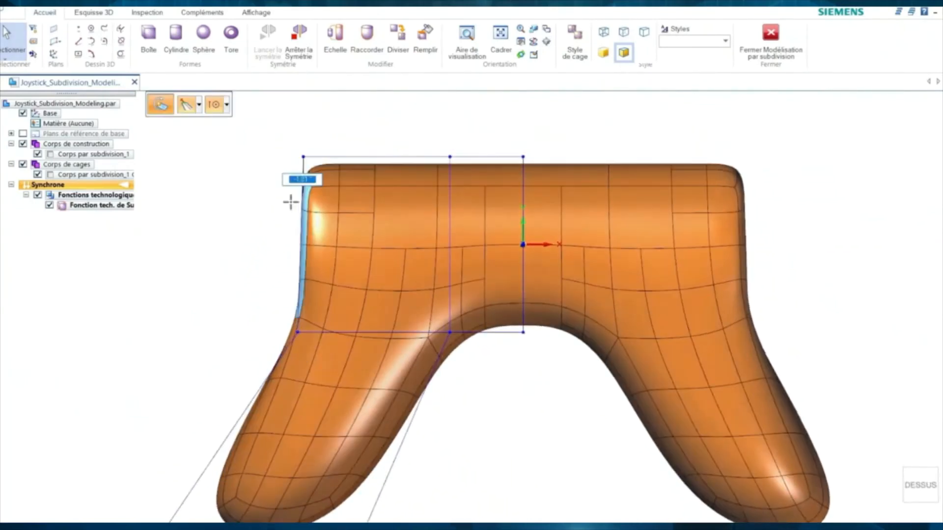
{"action": "left_click", "coordinate": [287, 202]}
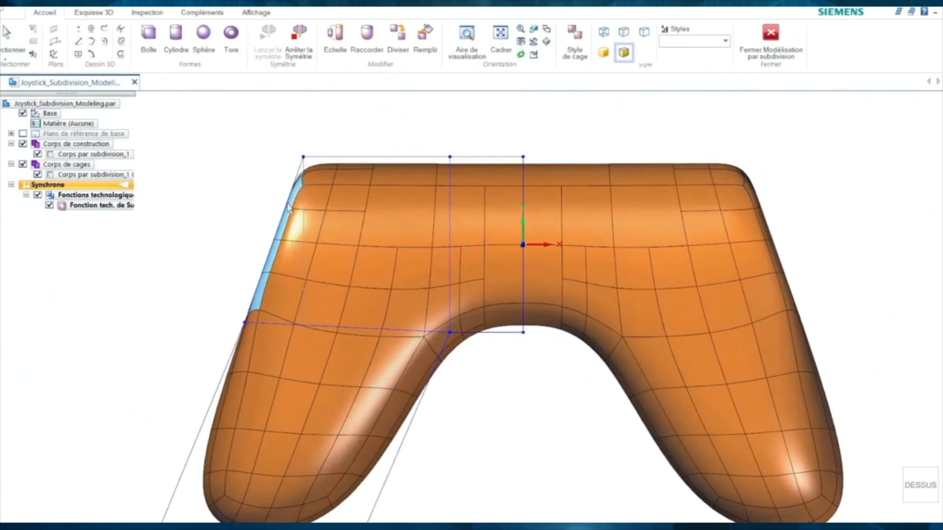
{"action": "left_click", "coordinate": [203, 217]}
{"action": "middle_click_drag", "start_coordinate": [200, 211], "coordinate": [182, 220]}
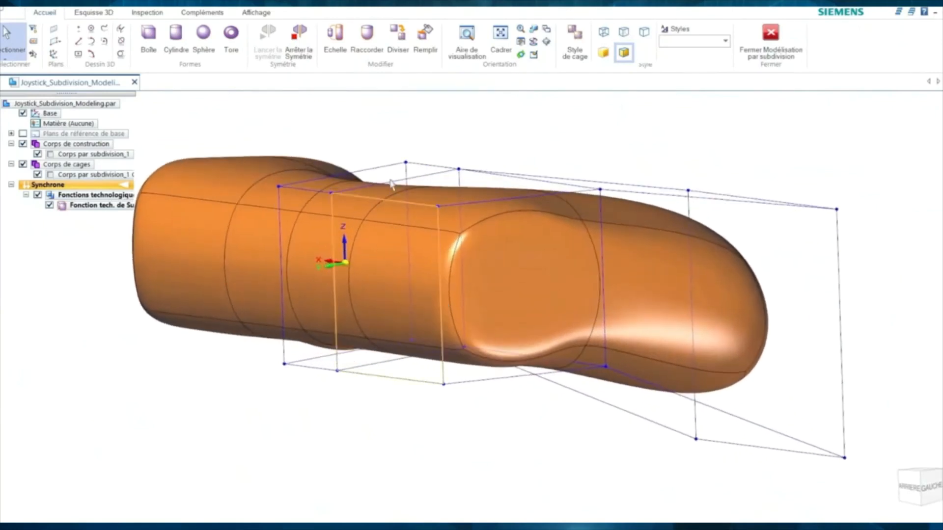
- Subdivide the cage with Diviser and extrude the selected faces 10 mm
{"action": "left_click", "coordinate": [395, 46]}
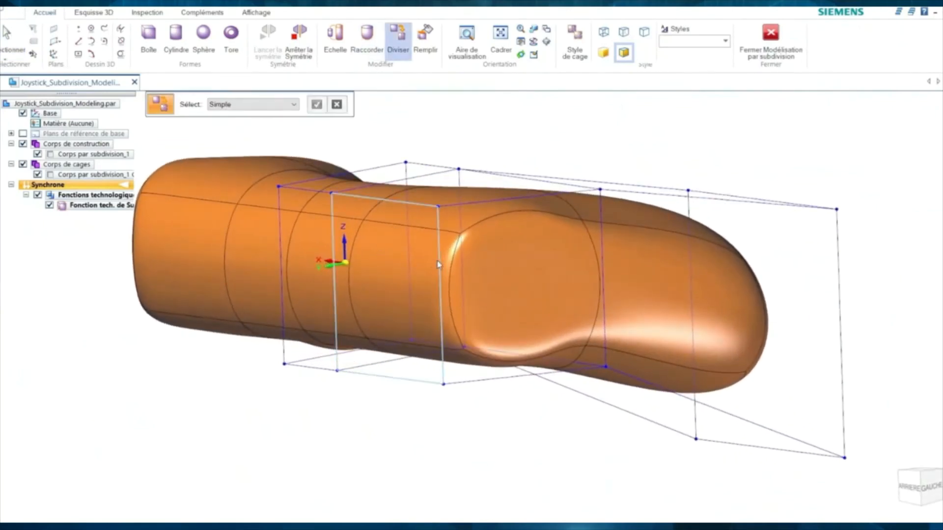
{"action": "key", "text": "Return"}
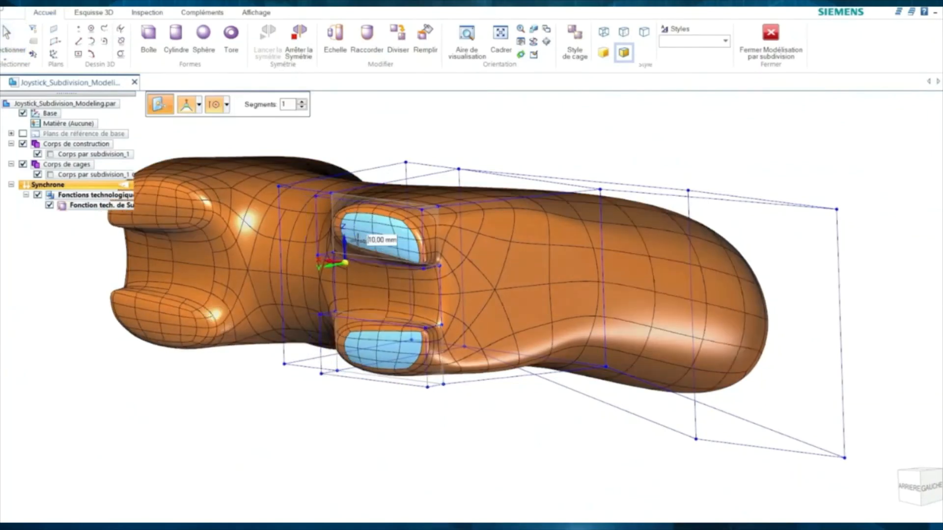
{"action": "key", "text": "Return"}
- Drag a cage edge to reshape the body, then skip ahead to the boss stage
{"action": "middle_click_drag", "start_coordinate": [360, 141], "coordinate": [221, 142]}
{"action": "middle_click_drag", "start_coordinate": [442, 140], "coordinate": [417, 156]}
{"action": "middle_click_drag", "start_coordinate": [416, 155], "coordinate": [408, 157]}
{"action": "left_click", "coordinate": [199, 105]}
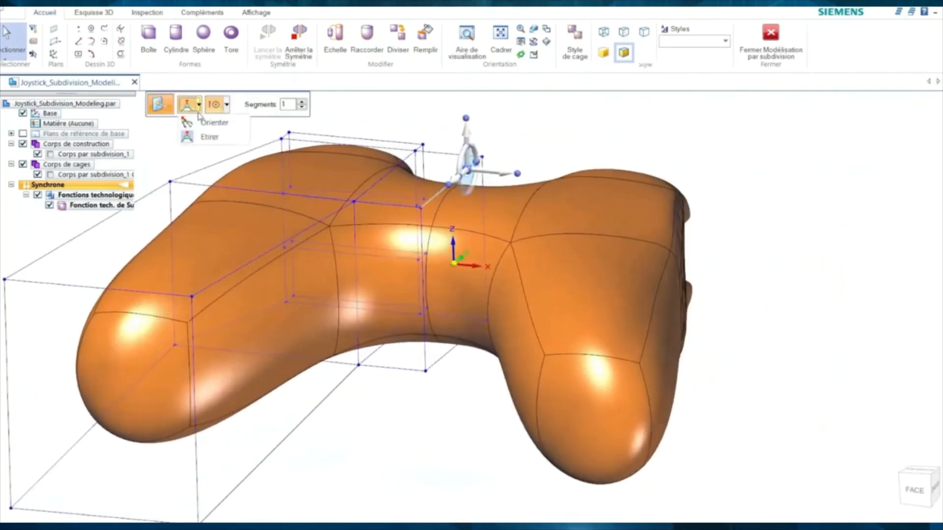
{"action": "left_click_drag", "start_coordinate": [479, 176], "coordinate": [470, 184]}
{"action": "left_click", "coordinate": [549, 514]}
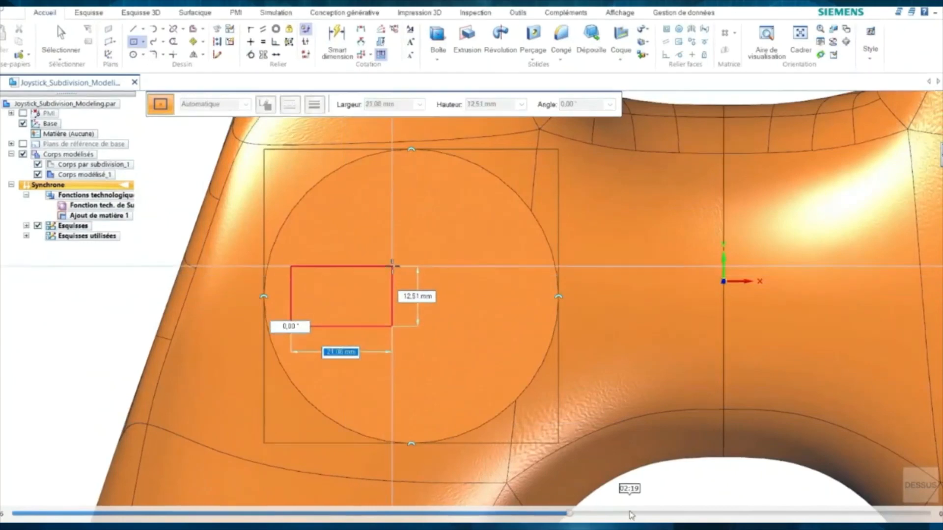
- Skip past the fillet and pattern steps to the boss's finished ribbed top
{"action": "left_click", "coordinate": [631, 514]}
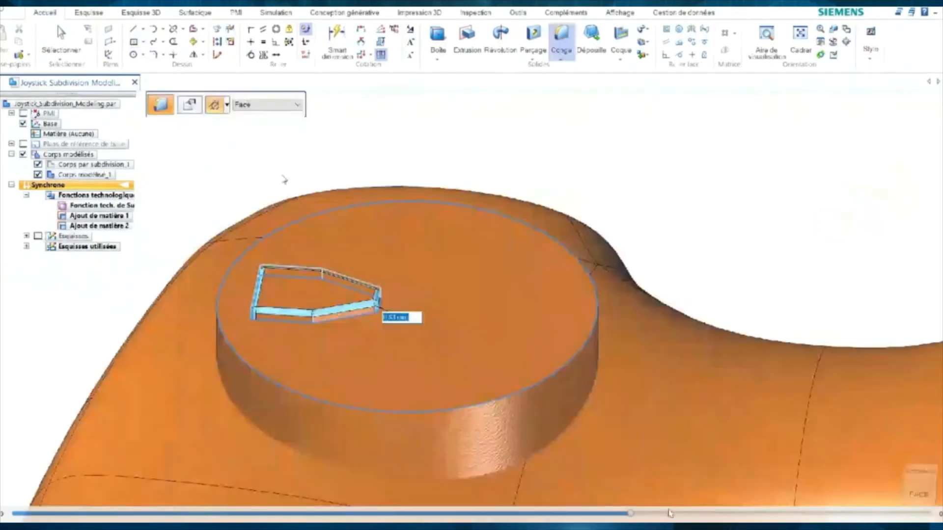
{"action": "left_click", "coordinate": [701, 515]}
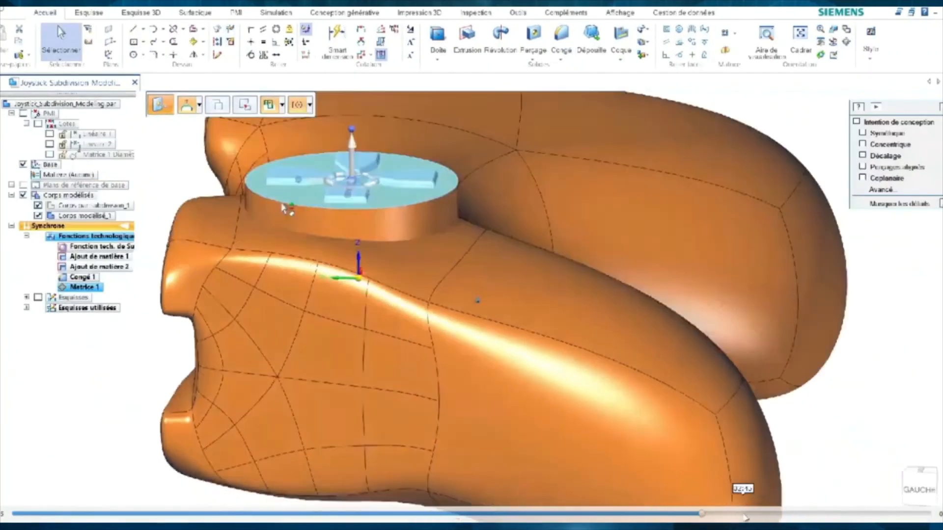
{"action": "left_click", "coordinate": [745, 514]}
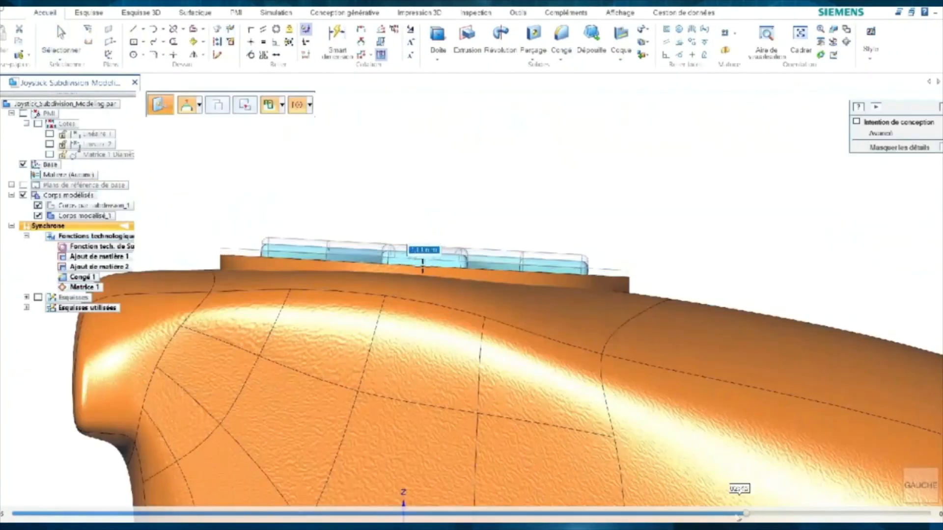